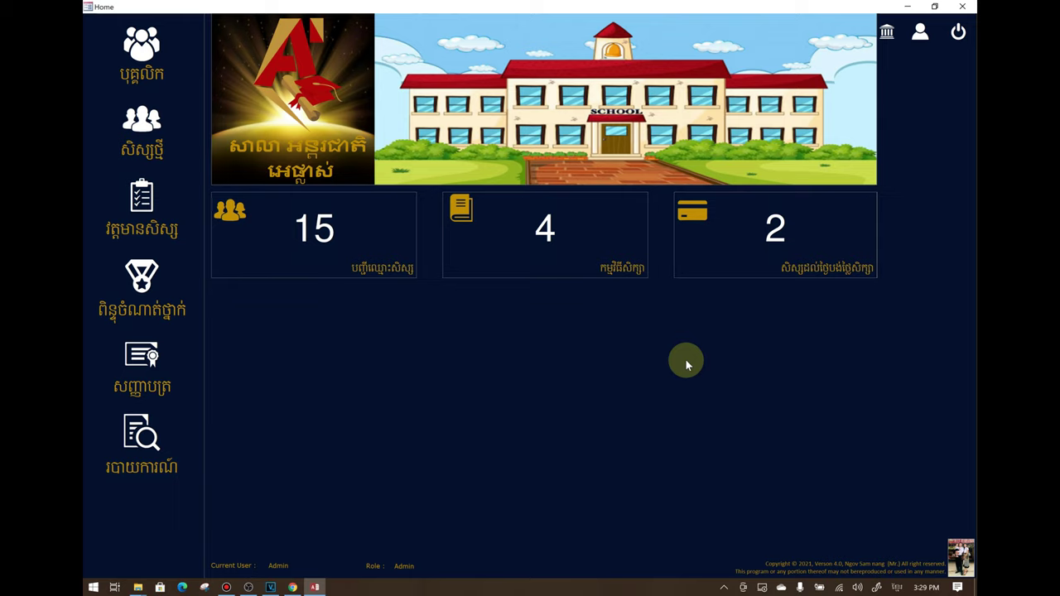
# View the list of courses, then return to the home screen.
pyautogui.click(547, 248)
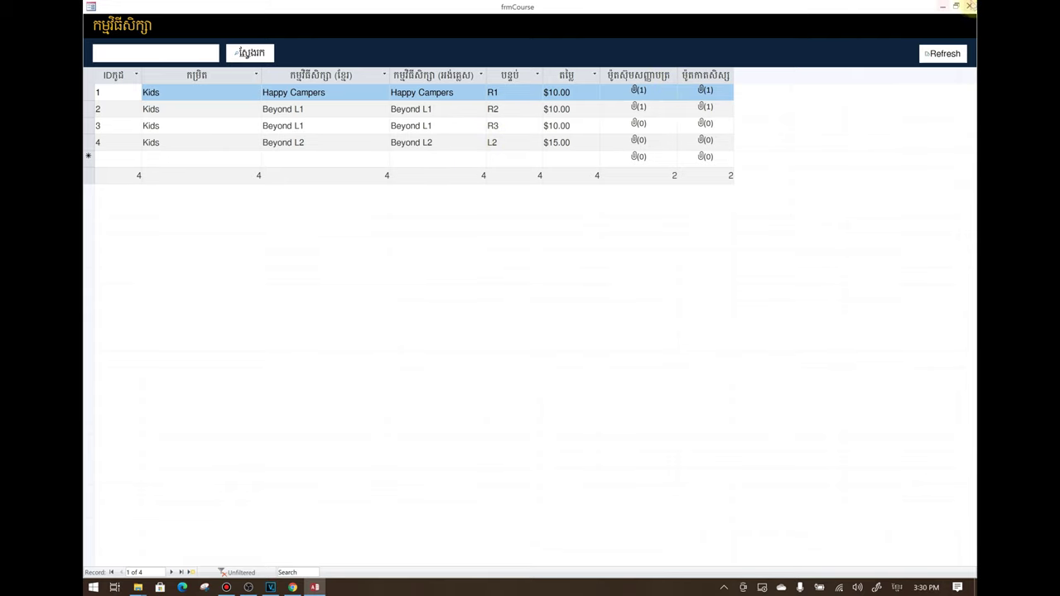
pyautogui.click(970, 6)
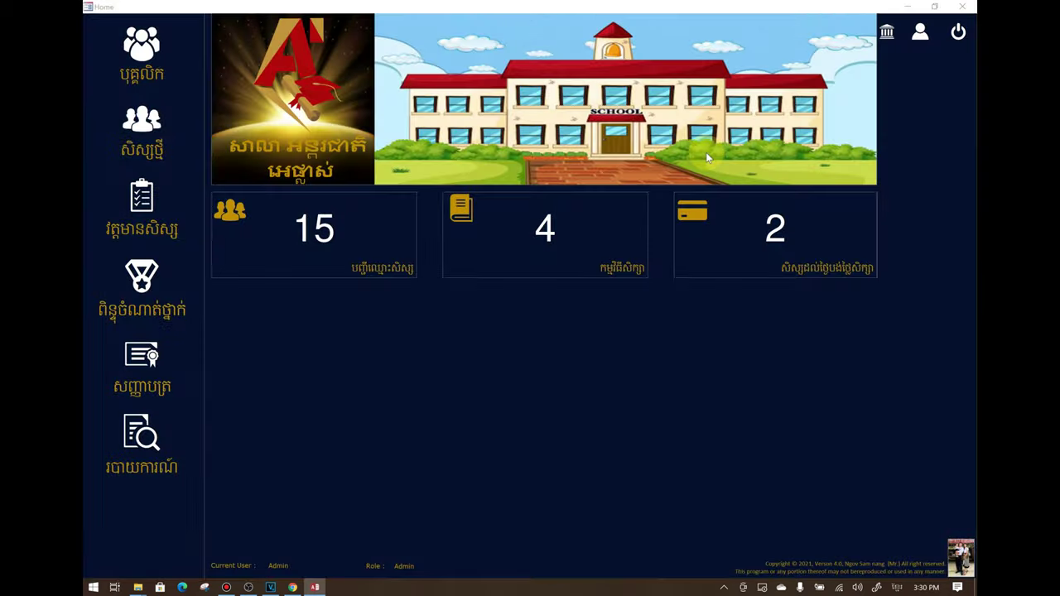
pyautogui.click(621, 309)
# Open a new student record in the new students list and enter the student's Khmer name.
pyautogui.click(145, 131)
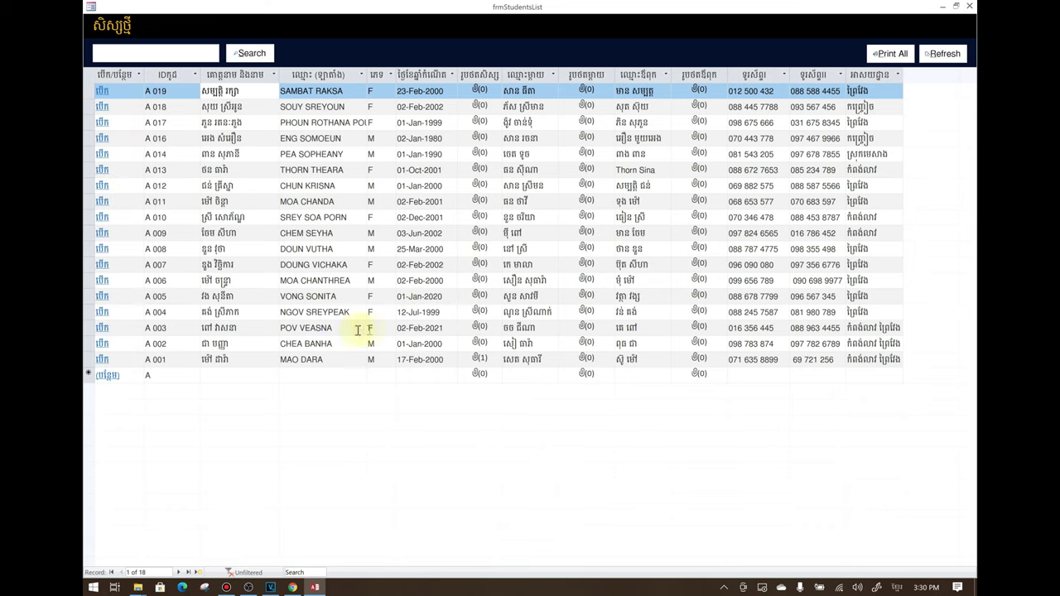
pyautogui.click(108, 377)
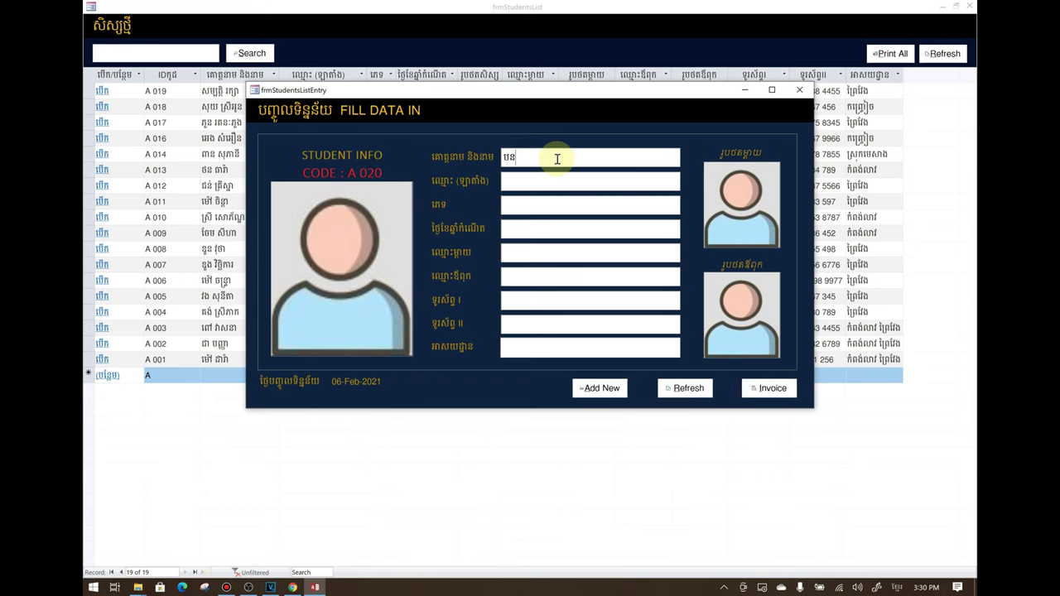
pyautogui.press('Tab')
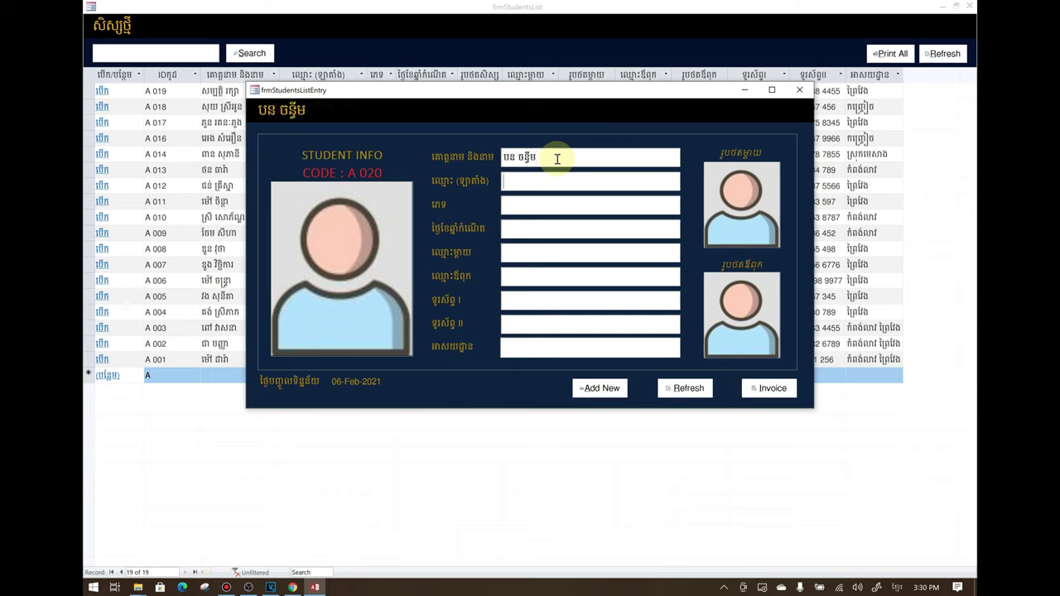
pyautogui.hotkey('alt', 'shift')
pyautogui.press('Tab')
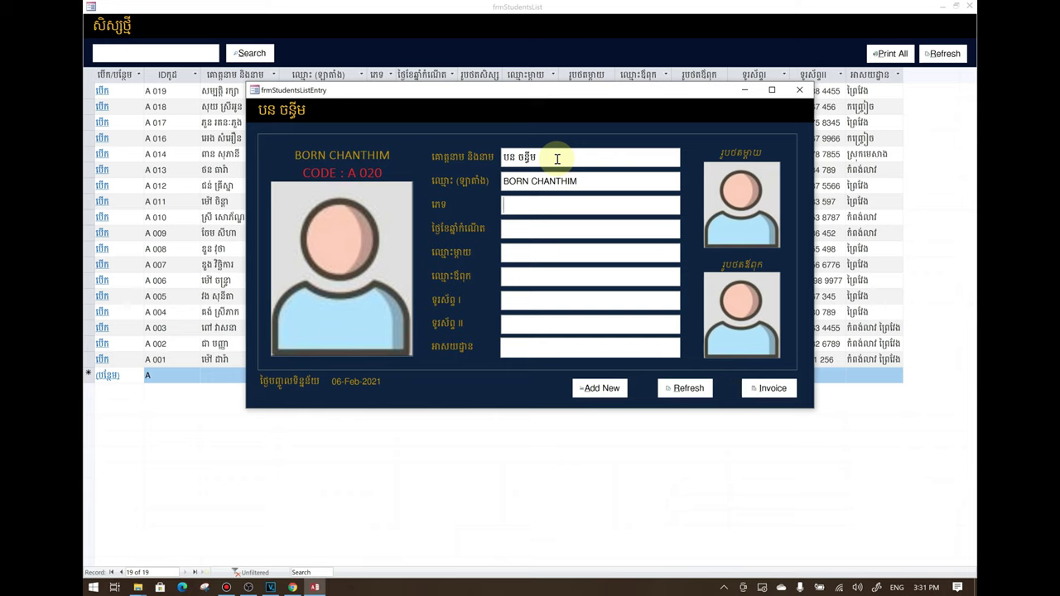
pyautogui.write('F')
pyautogui.press('Tab')
pyautogui.write('30-9-99')
# Confirm the birth date and enter the mother's and father's names in Khmer.
pyautogui.press('Return')
pyautogui.press('BackSpace')
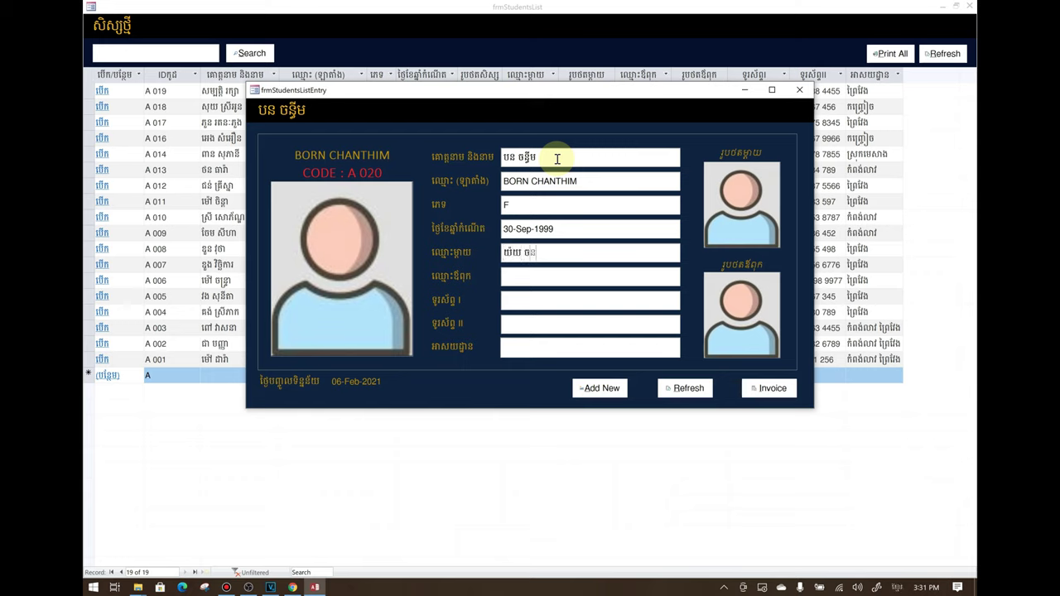
pyautogui.press('Tab')
pyautogui.press('Tab')
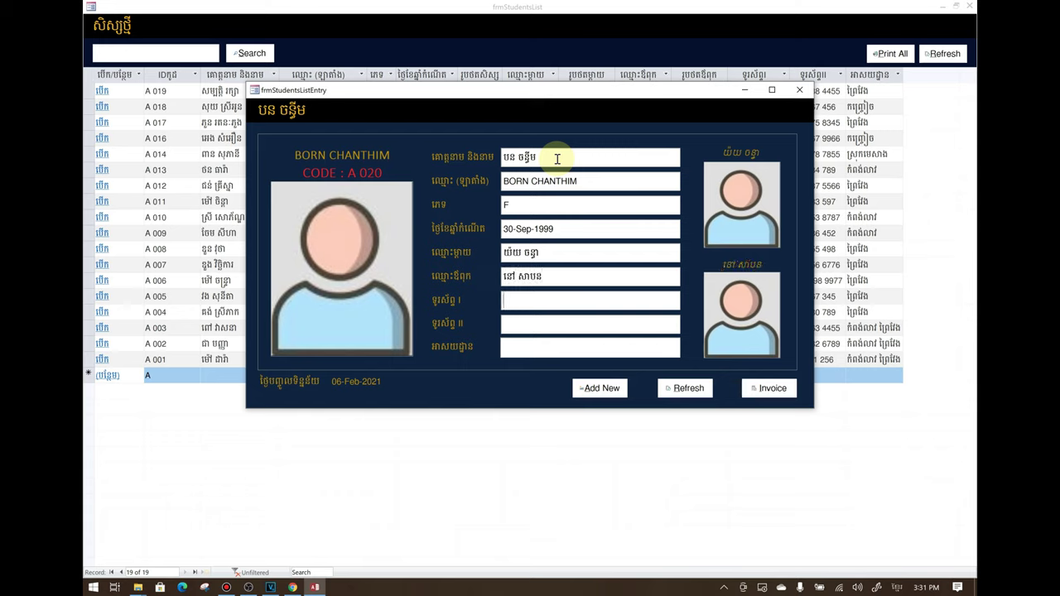
# Fill in the student's first phone number and the Khmer home address.
pyautogui.press('BackSpace')
pyautogui.press('BackSpace')
pyautogui.press('BackSpace')
pyautogui.press('BackSpace')
pyautogui.press('BackSpace')
pyautogui.press('BackSpace')
pyautogui.press('BackSpace')
pyautogui.press('BackSpace')
pyautogui.hotkey('alt', 'shift')
pyautogui.press('BackSpace')
pyautogui.press('BackSpace')
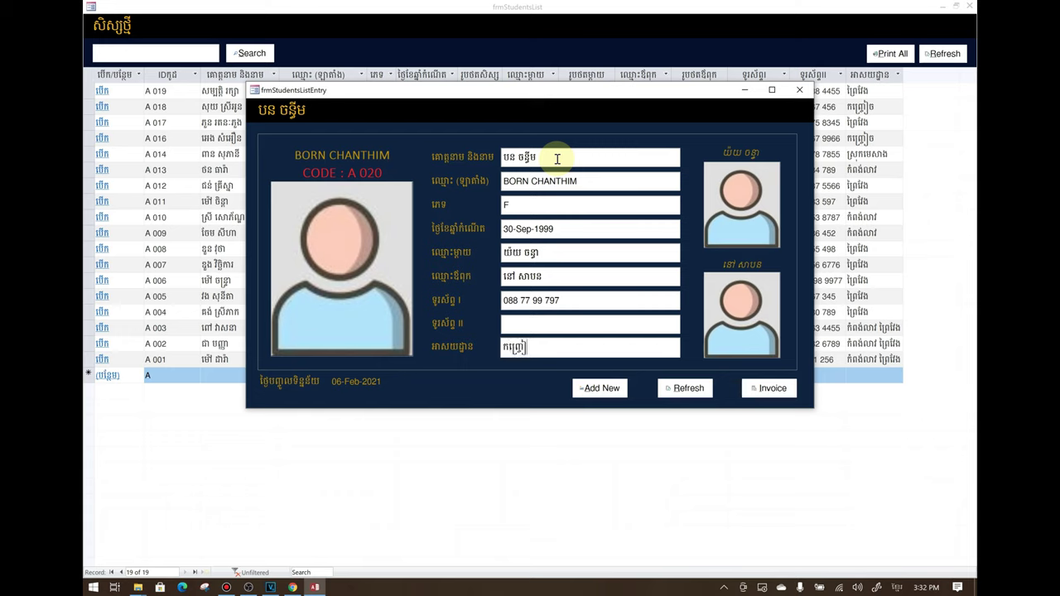
# Attach Pictures > Screenshots > Screenshot (34).png as the student's photo.
pyautogui.click(342, 231)
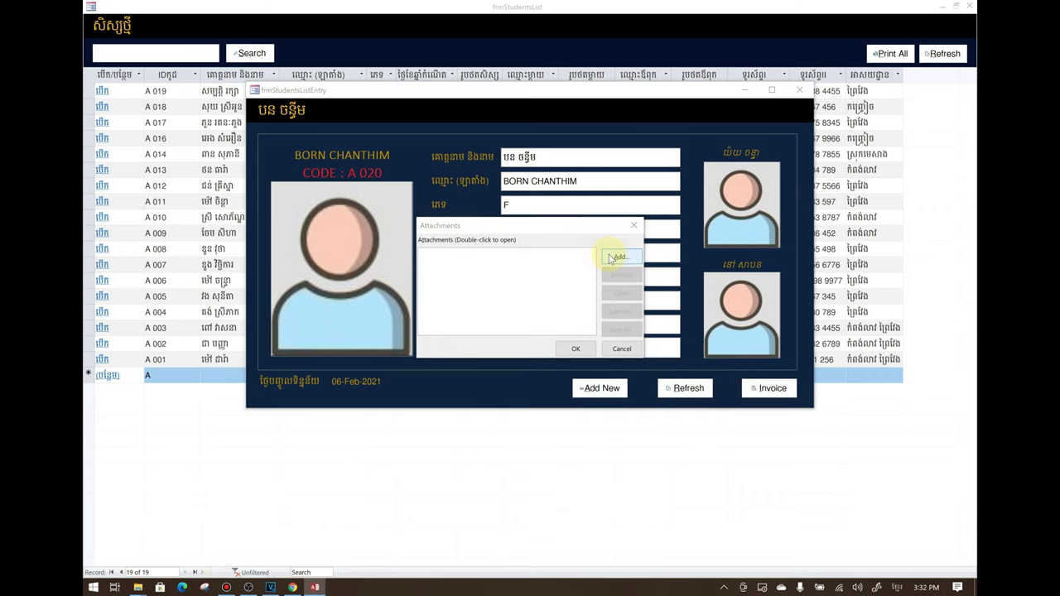
pyautogui.click(611, 258)
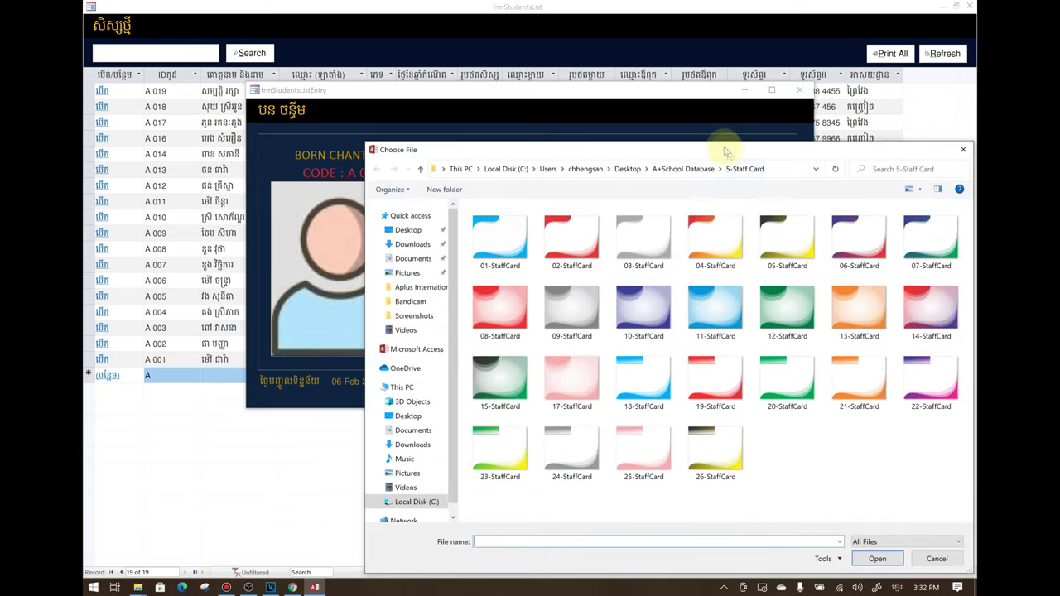
pyautogui.moveTo(724, 150); pyautogui.dragTo(532, 63)
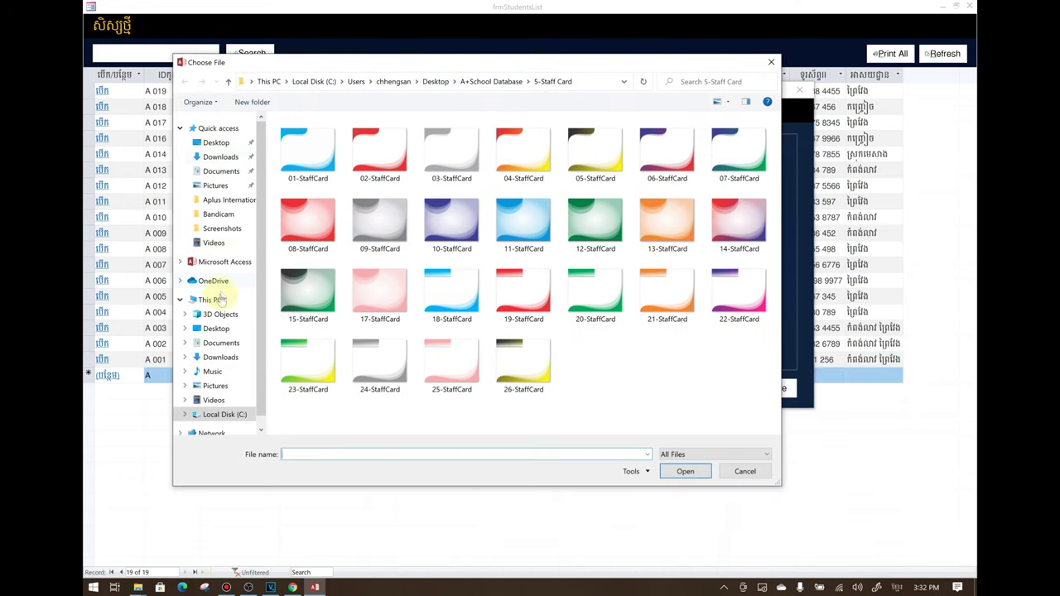
pyautogui.click(218, 302)
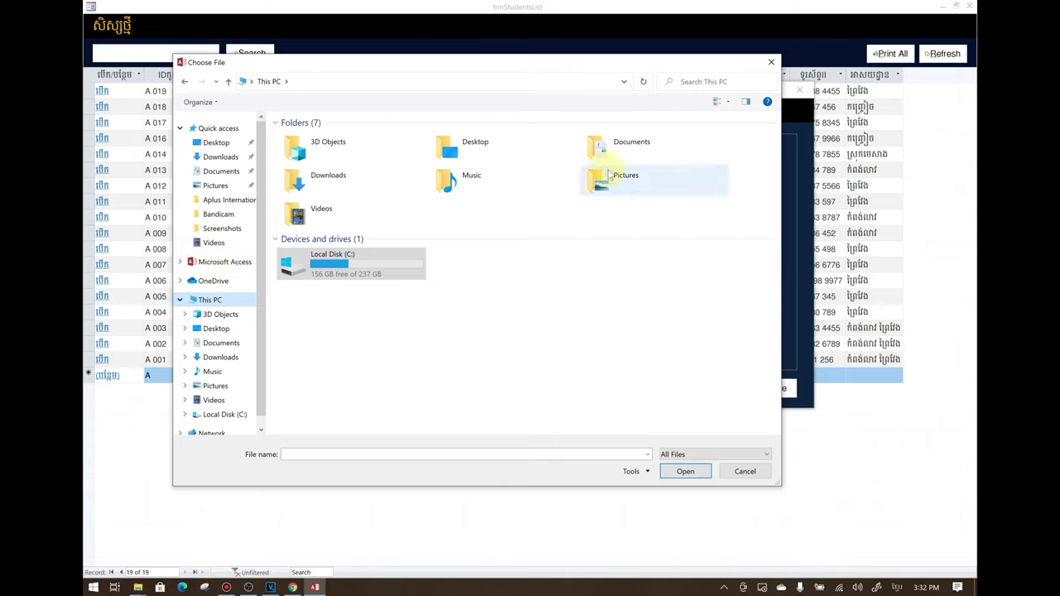
pyautogui.click(222, 185)
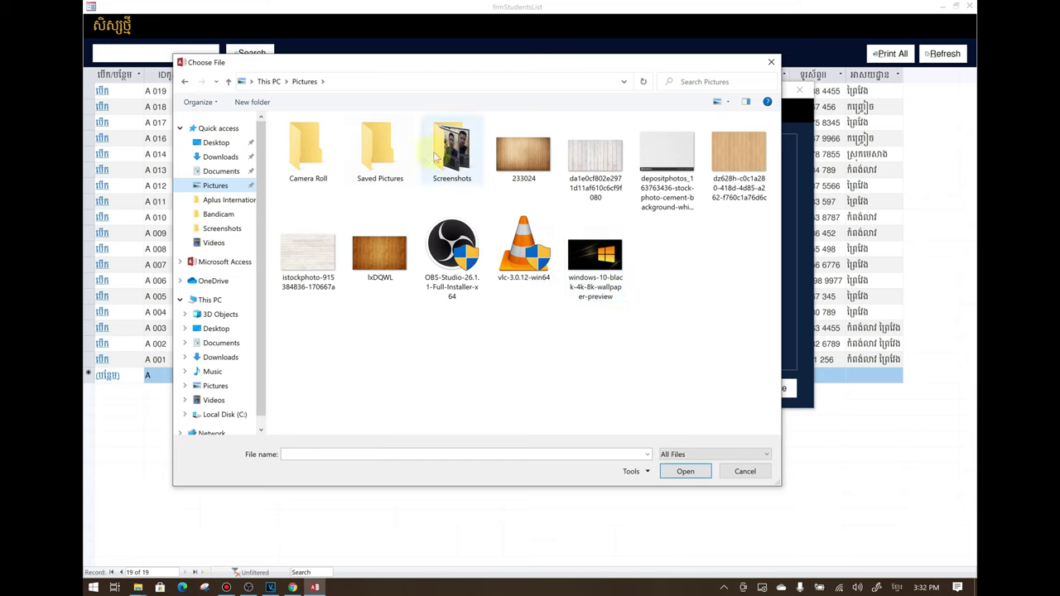
pyautogui.doubleClick(452, 151)
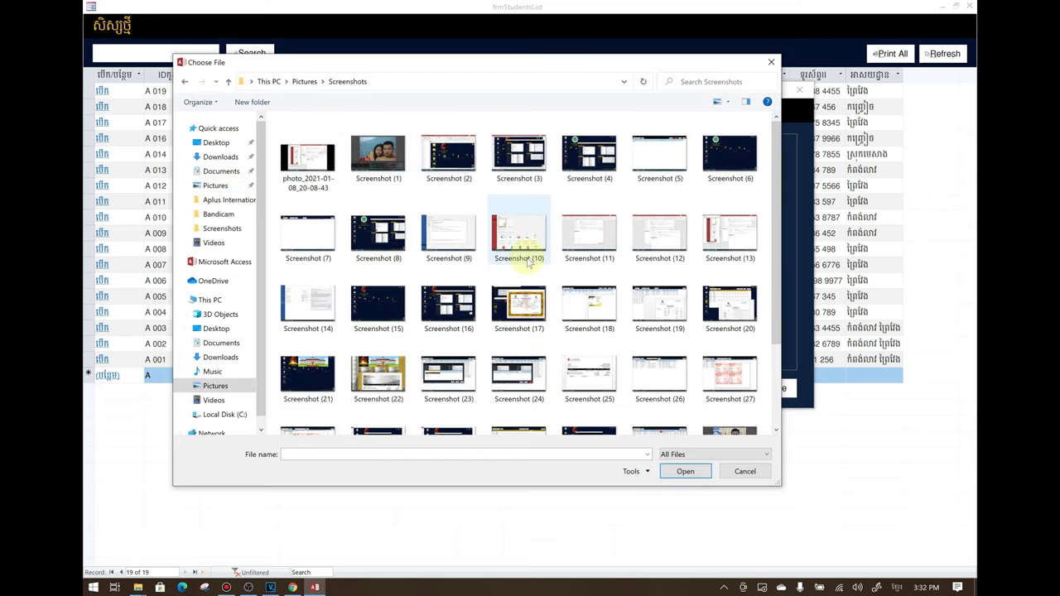
pyautogui.scroll(-3, 529, 262)
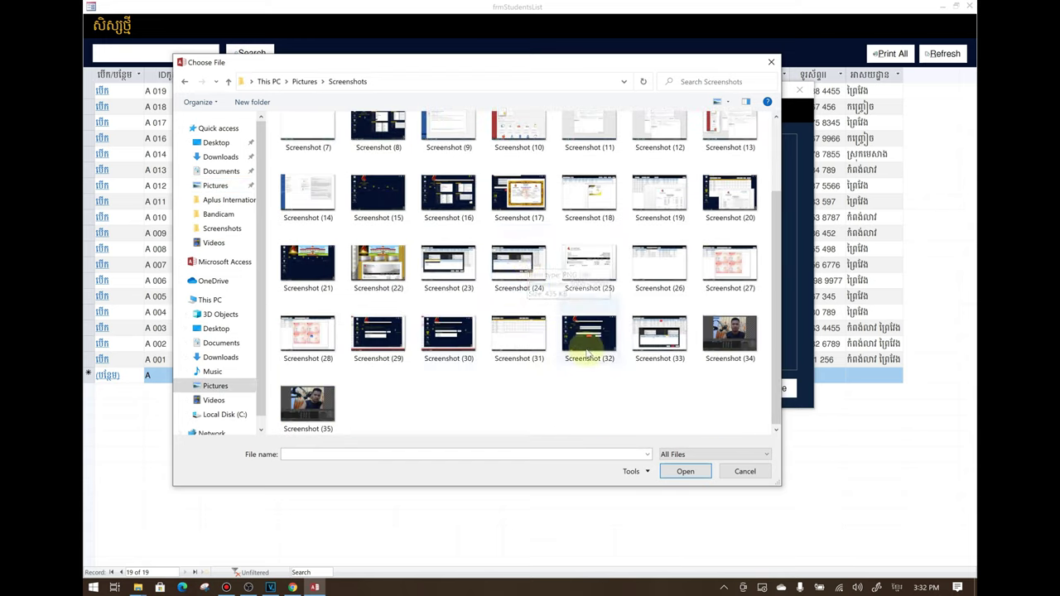
pyautogui.click(729, 332)
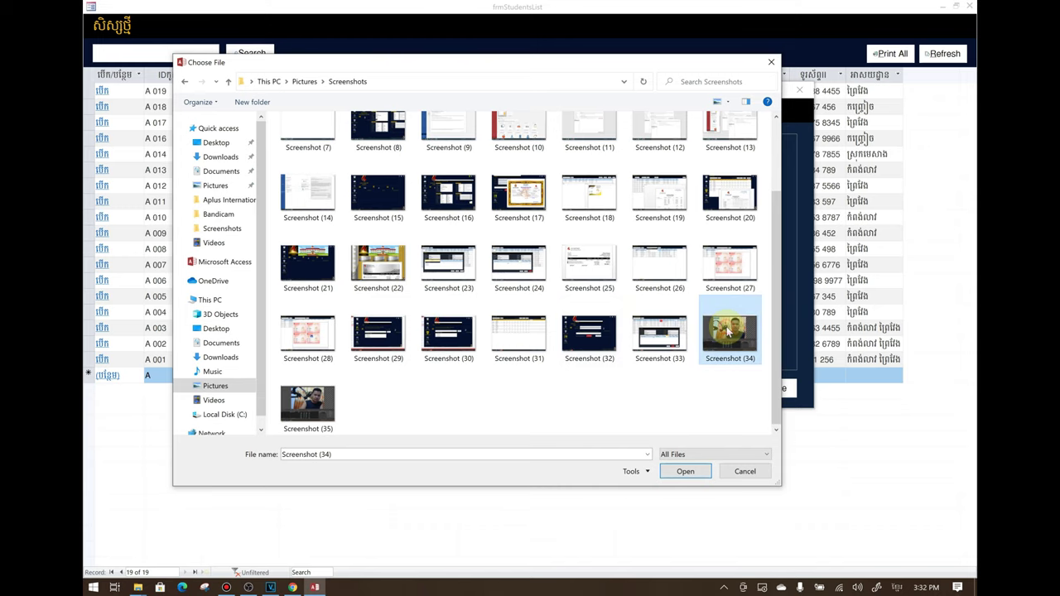
pyautogui.click(684, 471)
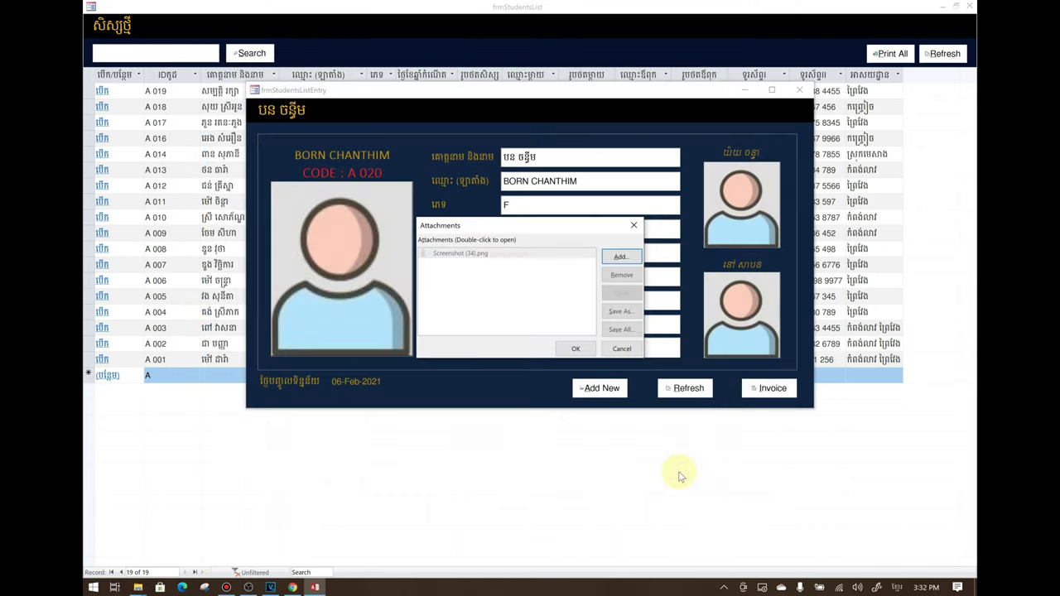
pyautogui.click(574, 349)
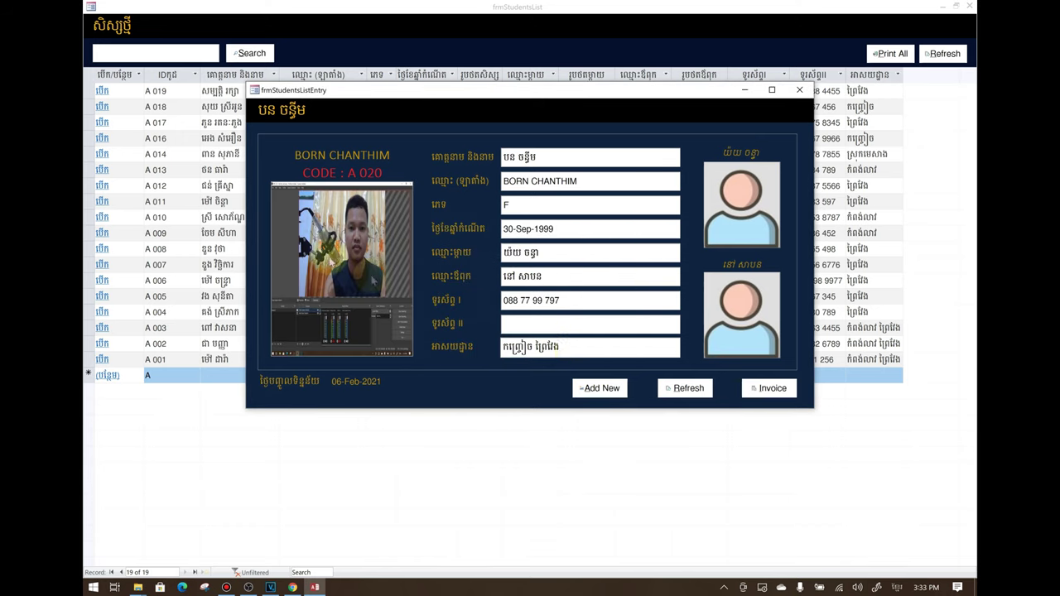
# Refresh the student records so the new A 020 student is saved and listed, and start an invoice.
pyautogui.moveTo(487, 91); pyautogui.dragTo(486, 145)
pyautogui.click(683, 442)
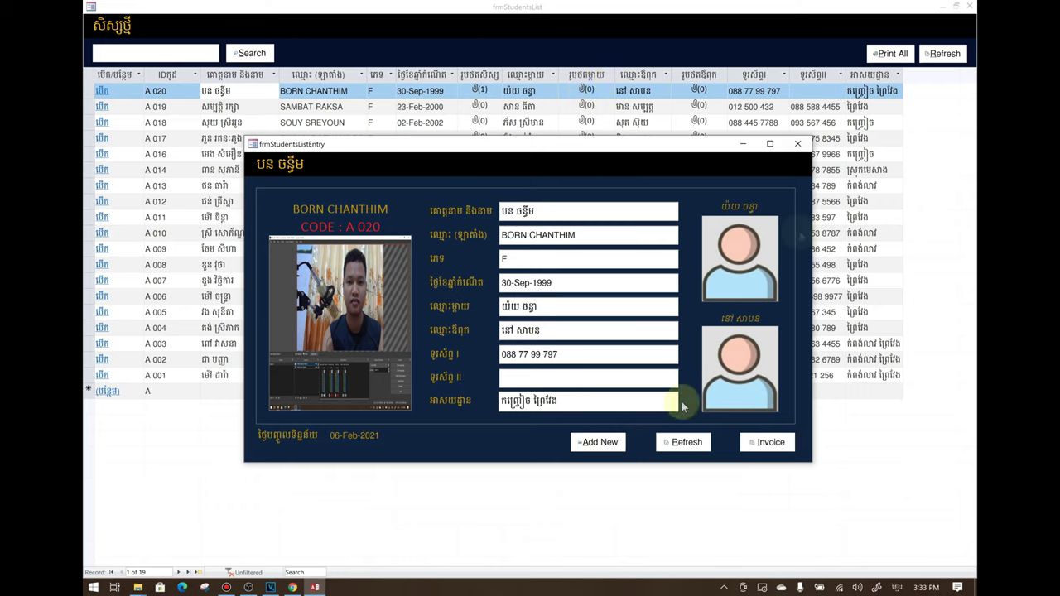
pyautogui.click(768, 444)
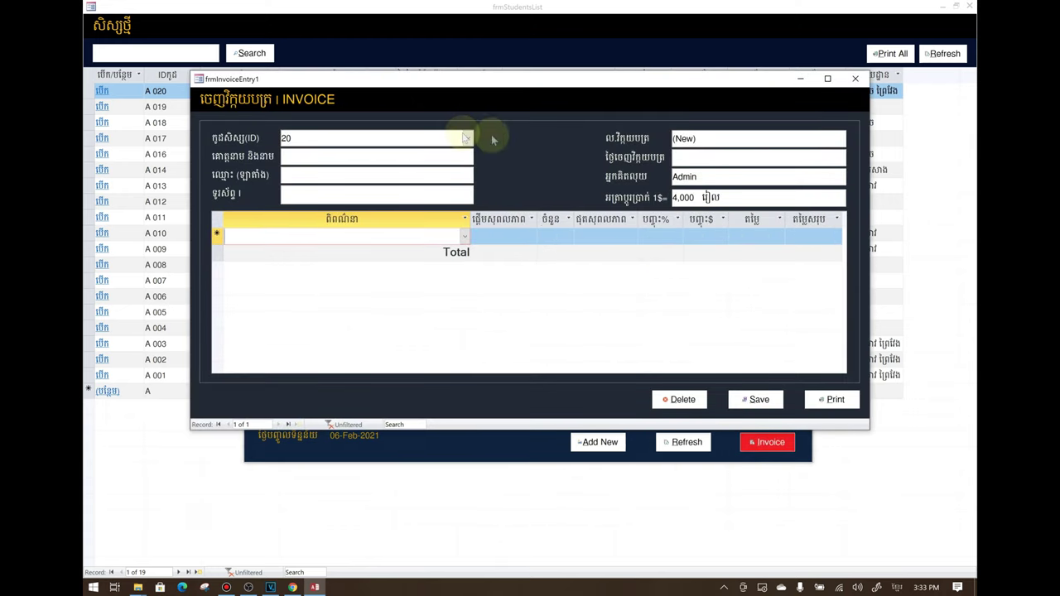
# Date the new invoice today, 06-Feb-2021, and open the course list for its first line.
pyautogui.click(781, 154)
pyautogui.click(852, 154)
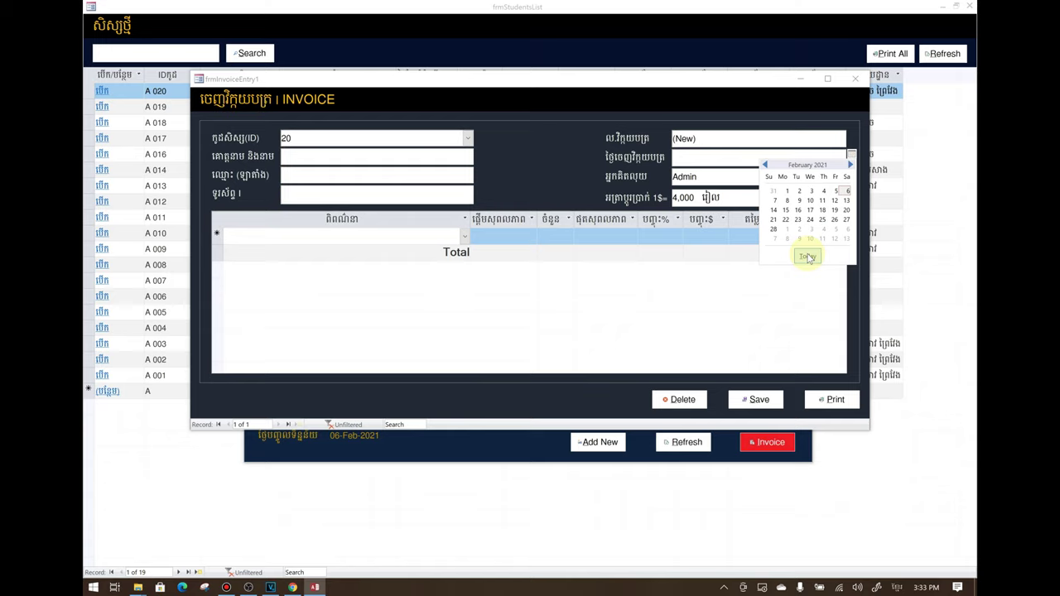
pyautogui.click(808, 258)
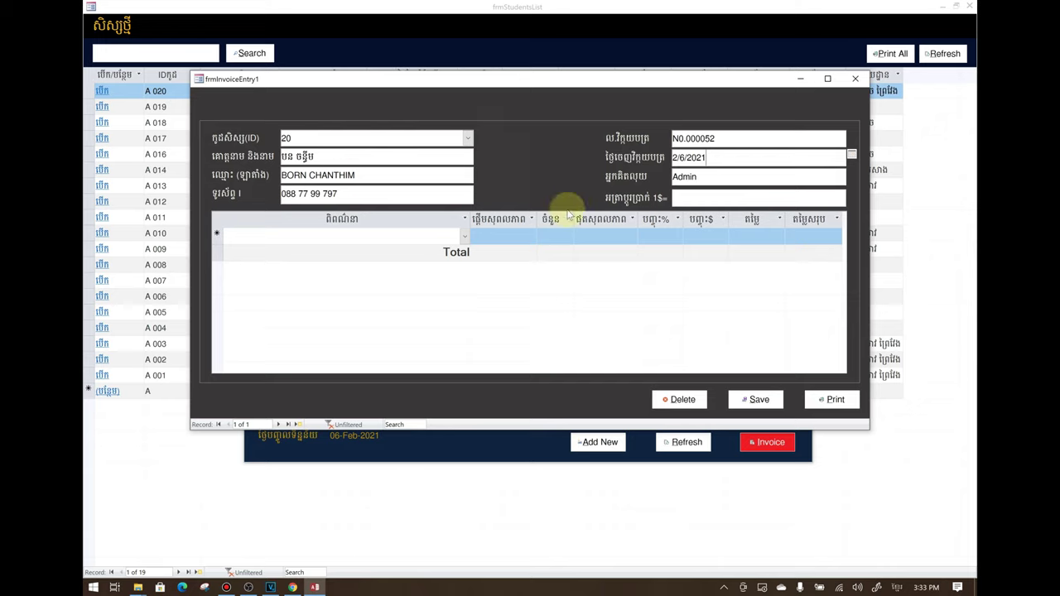
pyautogui.click(414, 233)
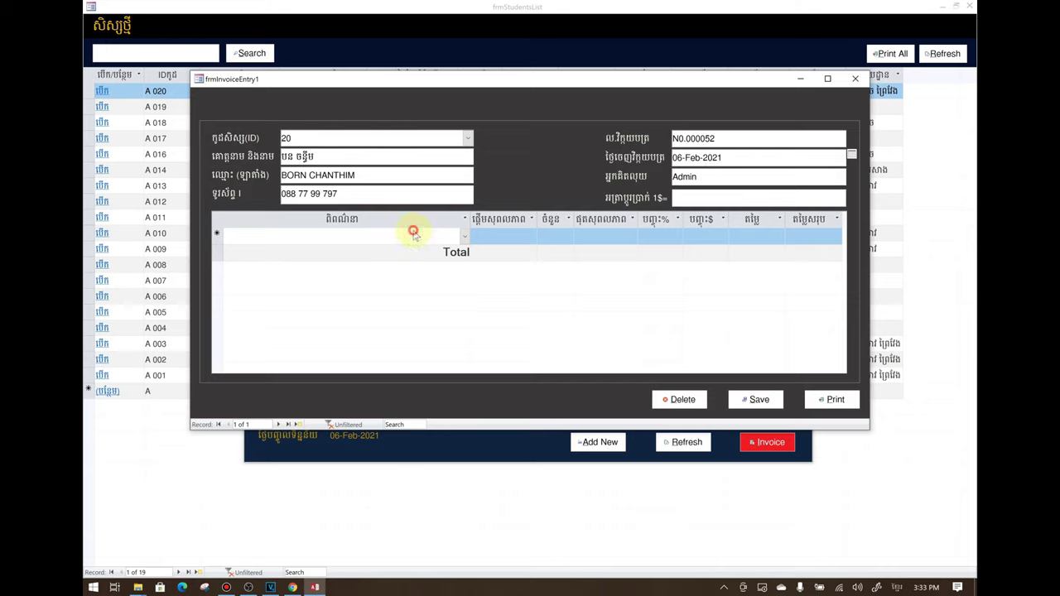
pyautogui.click(465, 237)
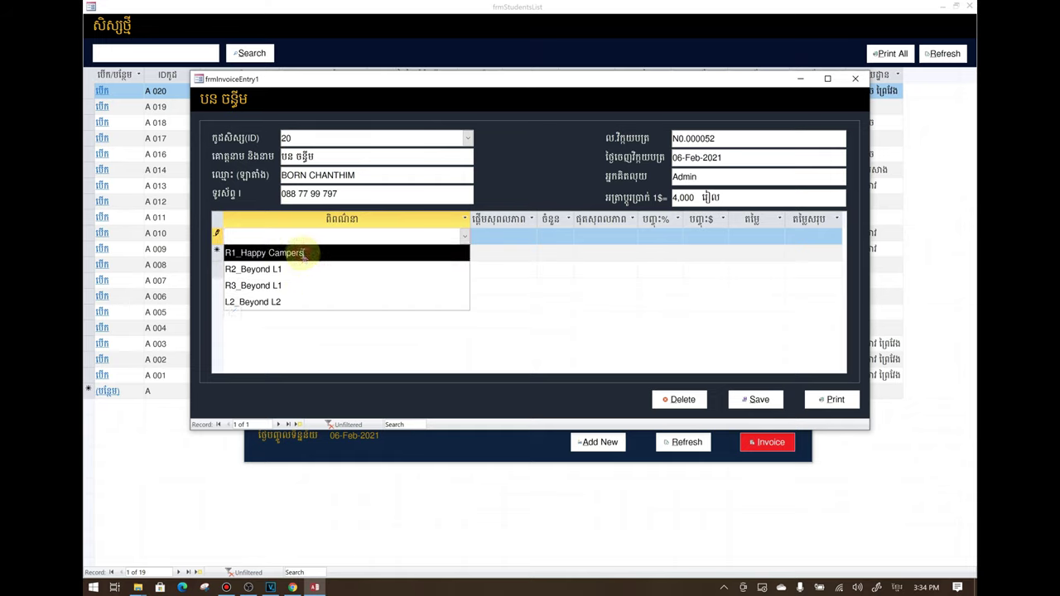
# Bill R1_Happy Campers starting 06-02-2021 with quantity 3, totalling $30.00.
pyautogui.click(303, 255)
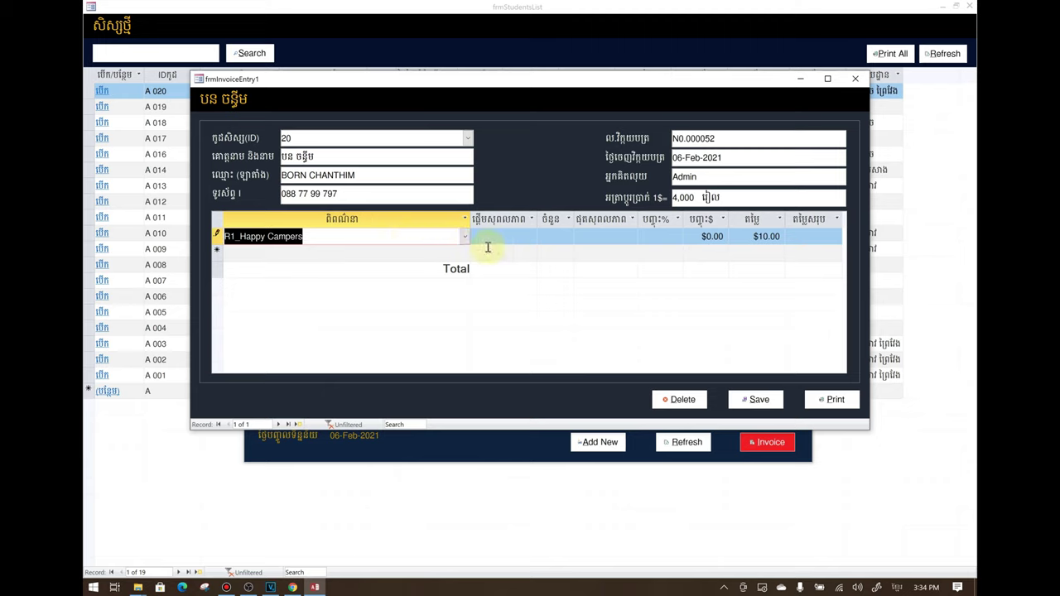
pyautogui.click(513, 237)
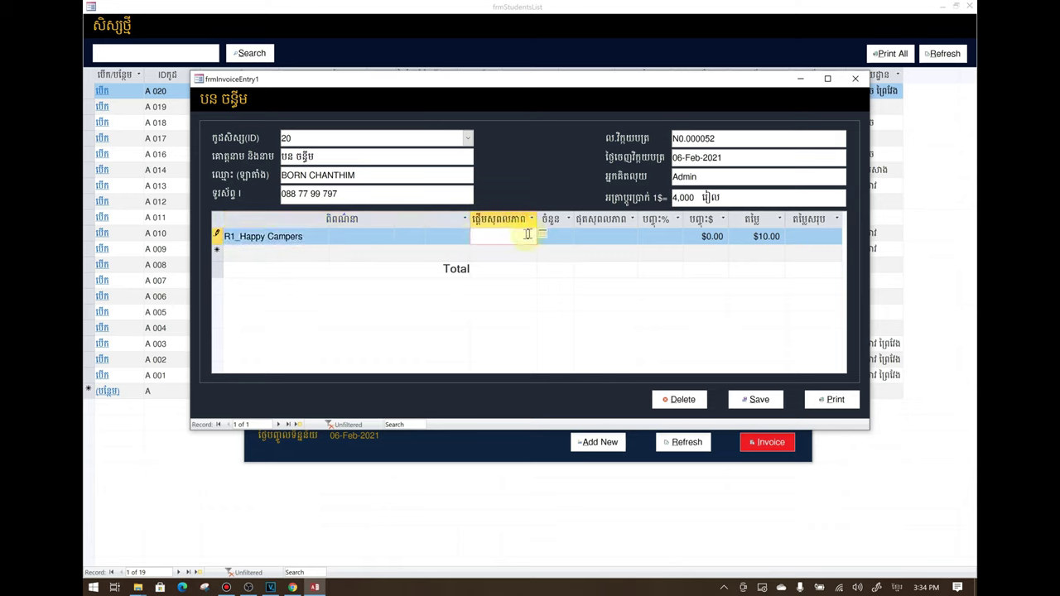
pyautogui.click(542, 235)
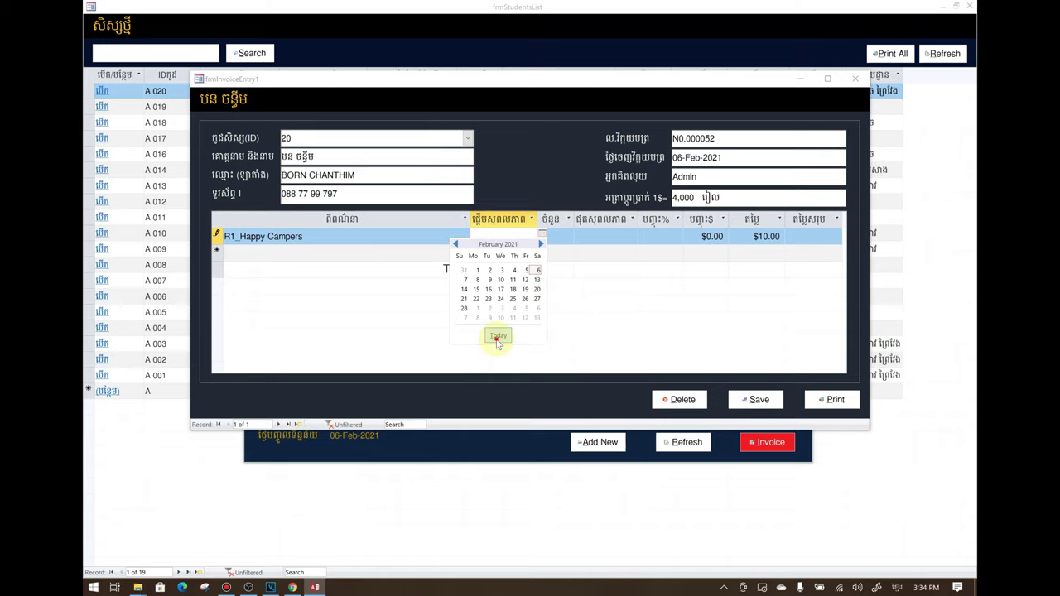
pyautogui.click(498, 335)
pyautogui.click(553, 238)
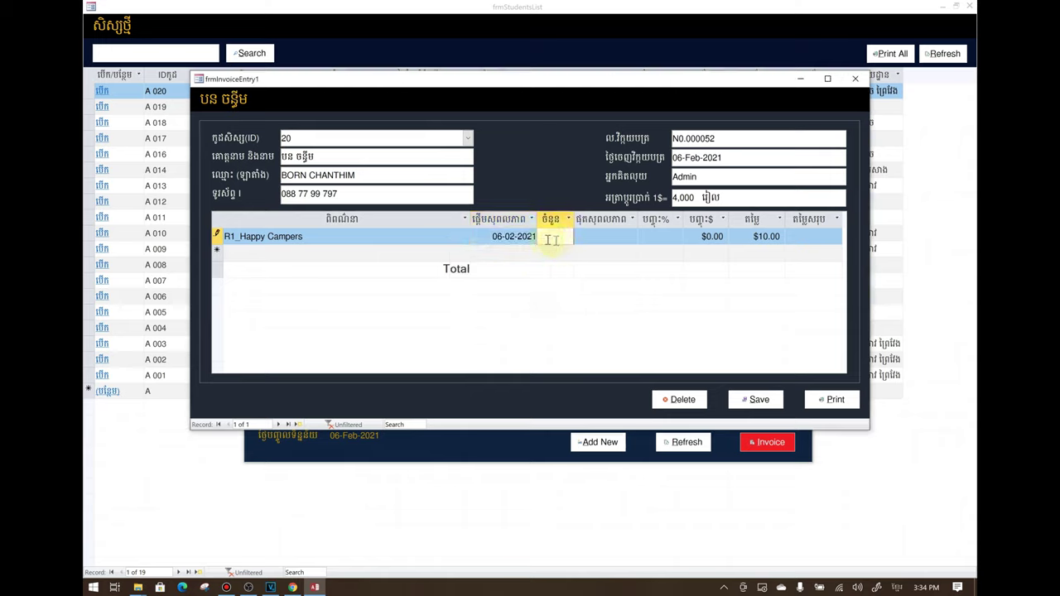
pyautogui.click(508, 236)
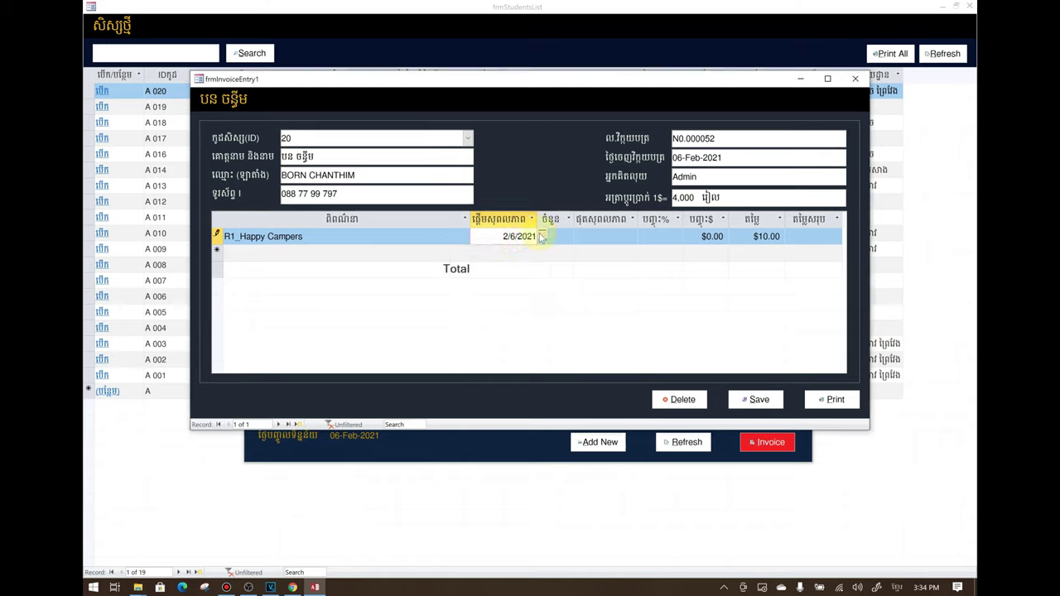
pyautogui.click(550, 236)
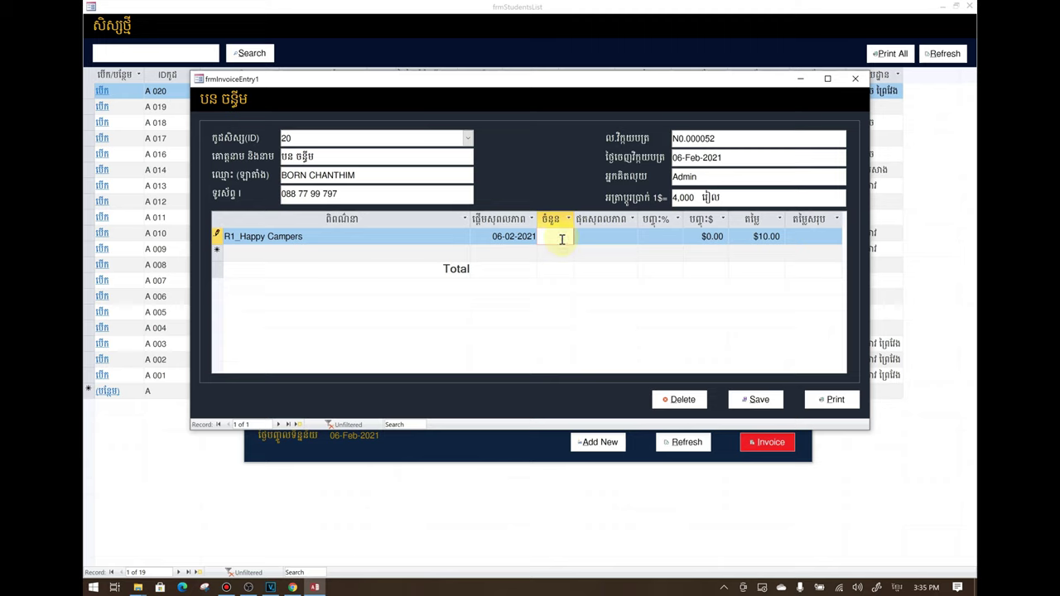
pyautogui.write('៣')
pyautogui.press('BackSpace')
pyautogui.hotkey('alt', 'shift')
pyautogui.click(614, 237)
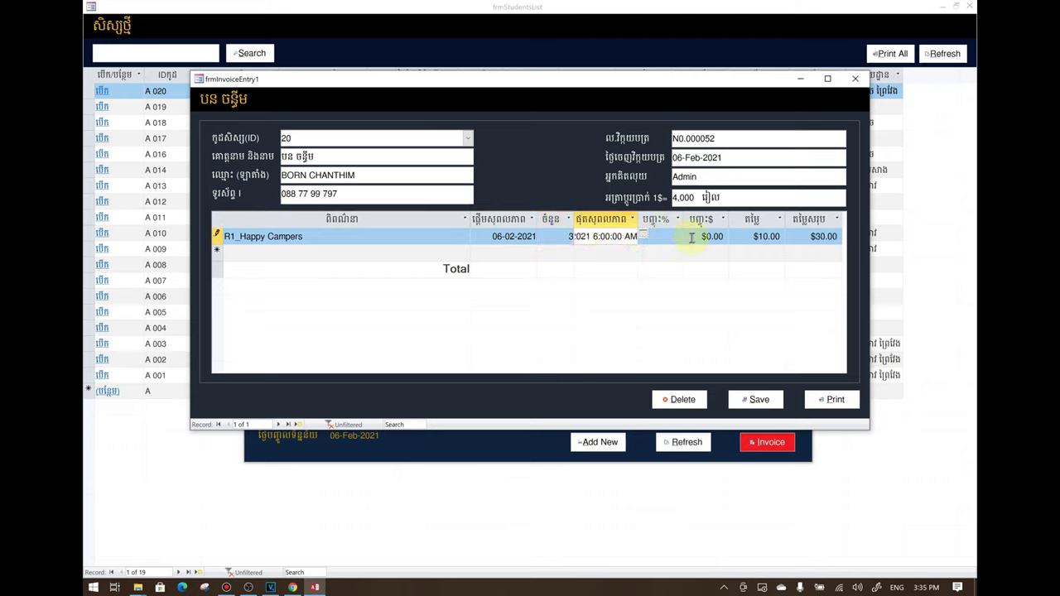
# Apply a 10% ($3.00) discount so the line totals $27.00, save the invoice and print the receipt.
pyautogui.click(664, 237)
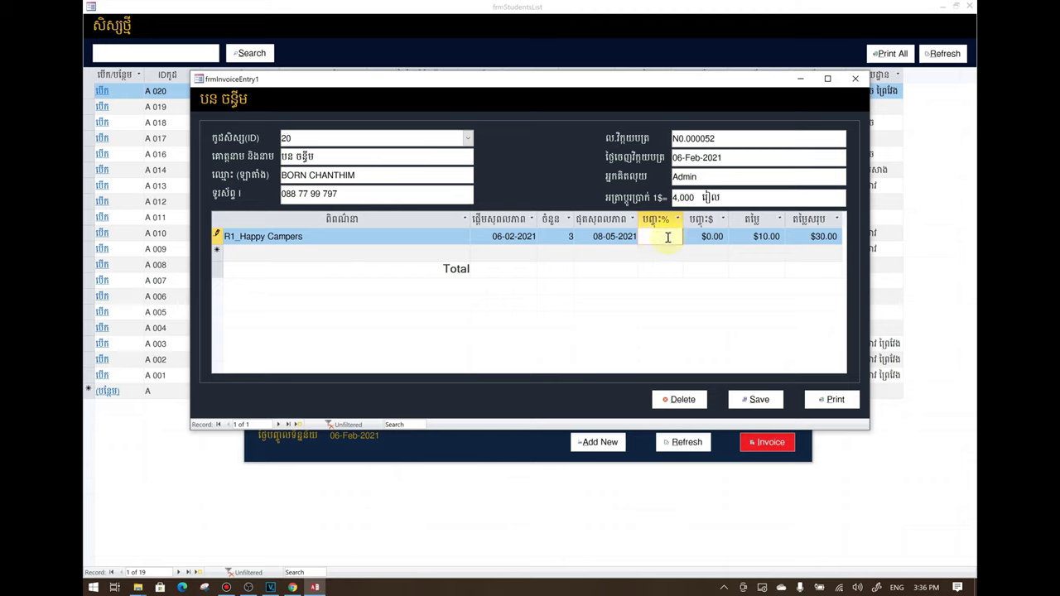
pyautogui.click(667, 237)
pyautogui.write('10')
pyautogui.click(565, 237)
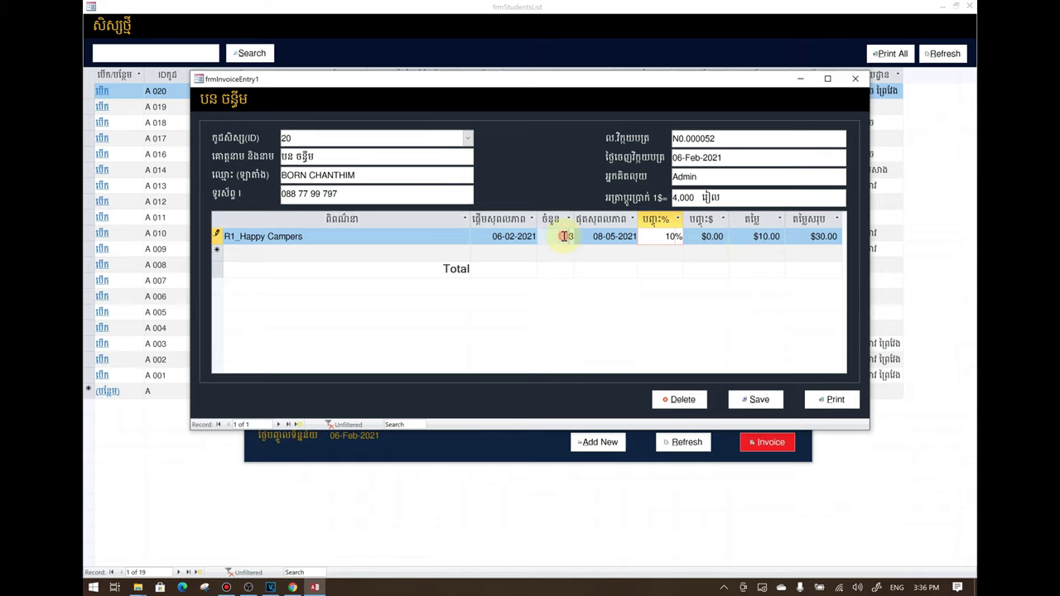
pyautogui.click(710, 236)
pyautogui.write('3')
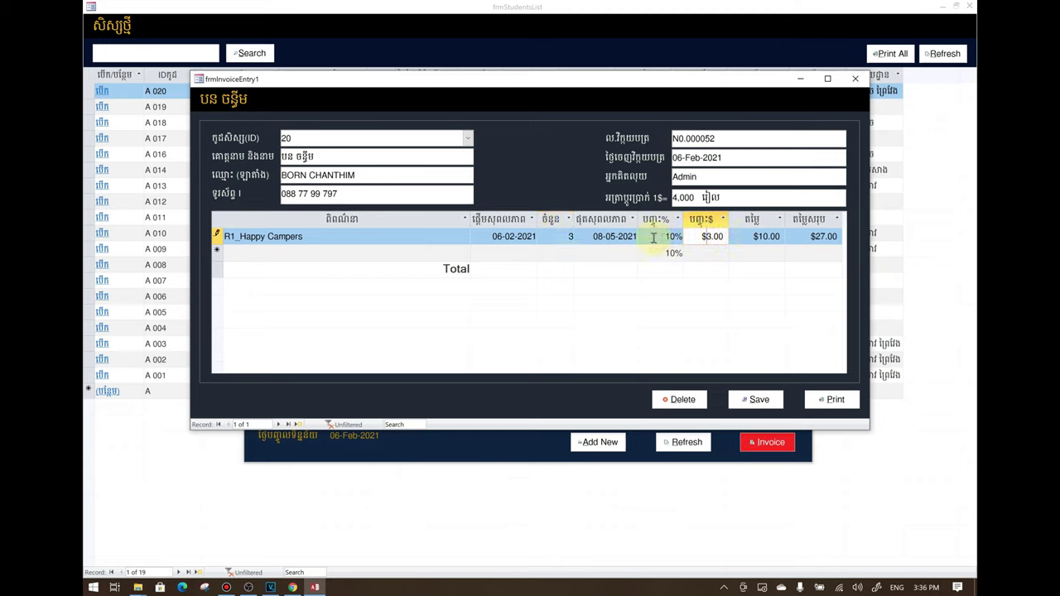
pyautogui.click(657, 237)
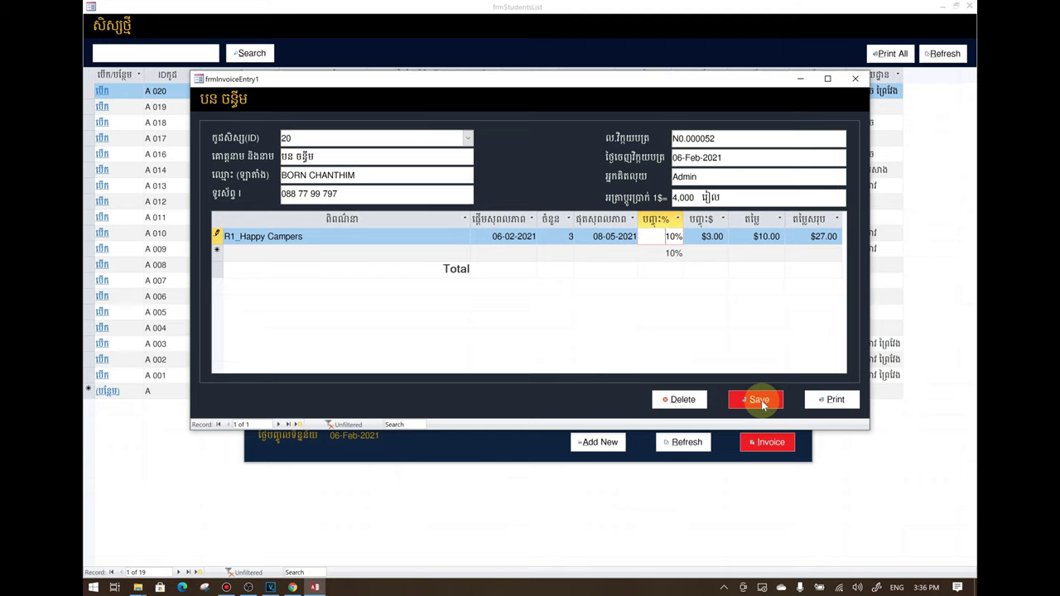
pyautogui.click(761, 400)
pyautogui.click(835, 400)
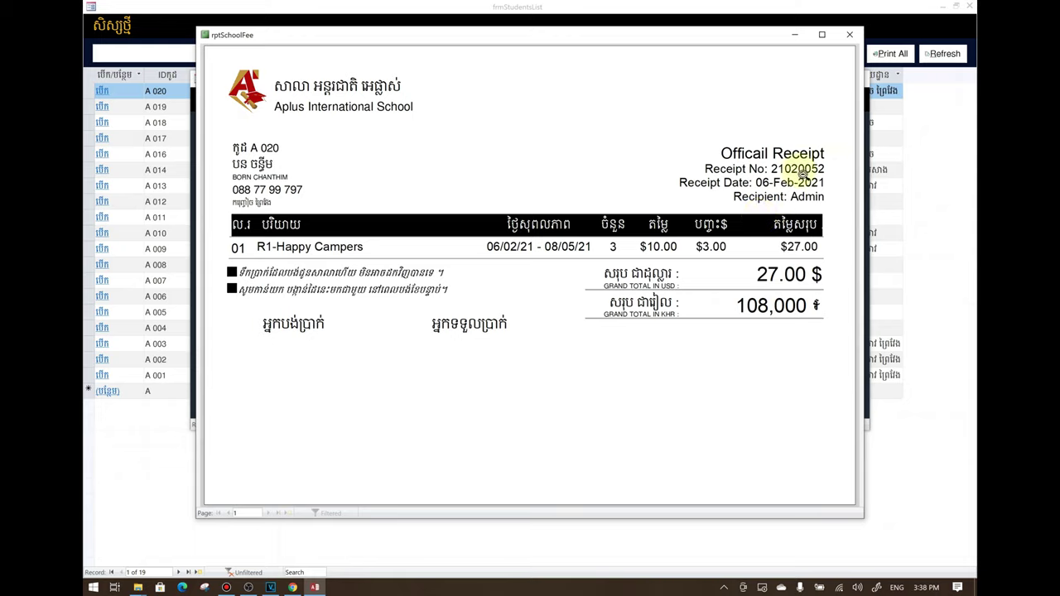
# Close the rptSchoolFee receipt preview.
pyautogui.click(850, 36)
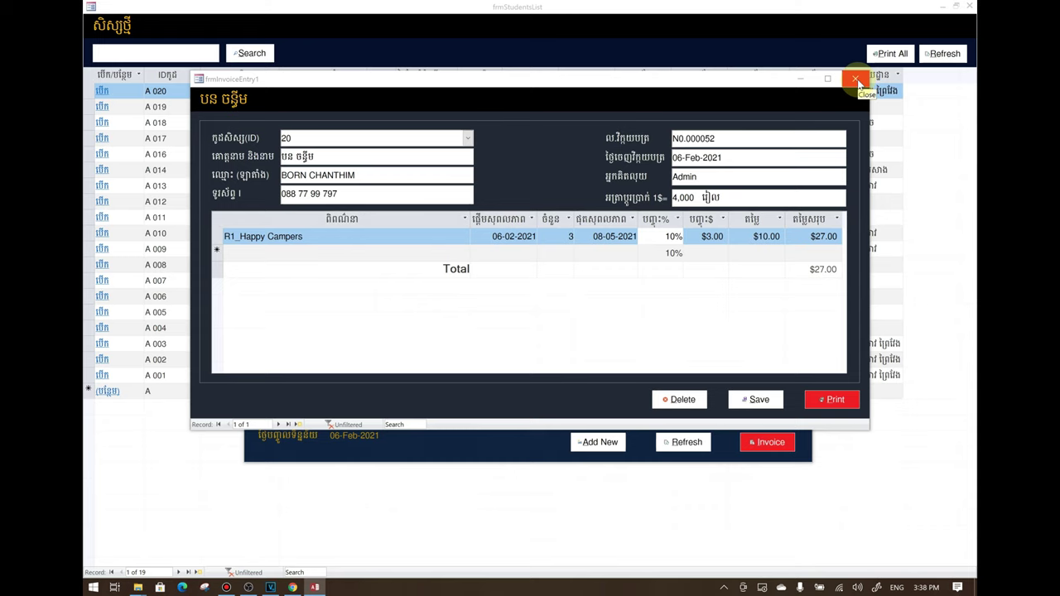
# Close the invoice, student detail and student list forms, then open the 16-student list.
pyautogui.click(856, 80)
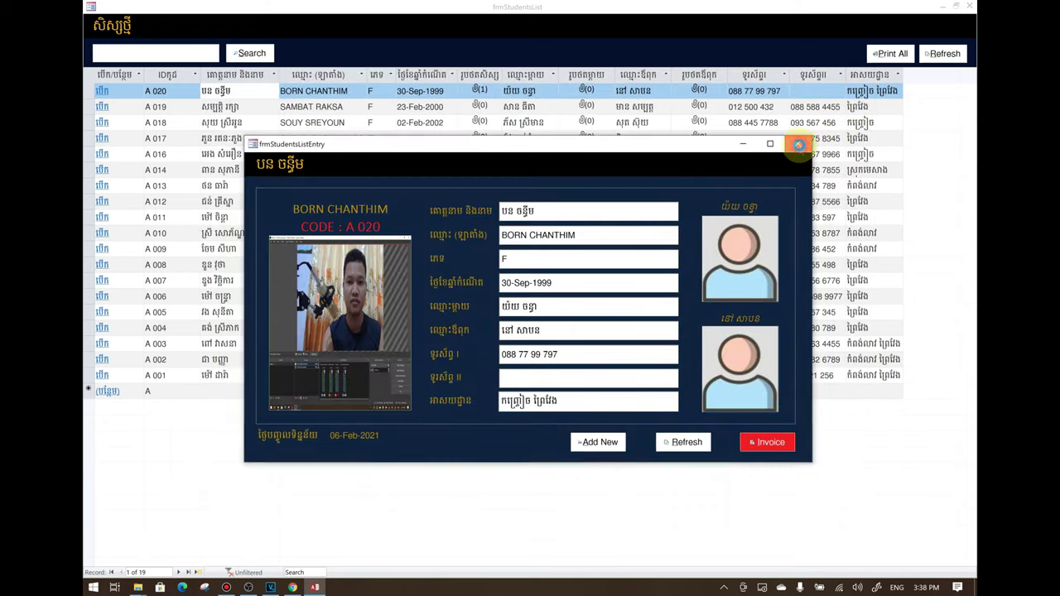
pyautogui.click(799, 145)
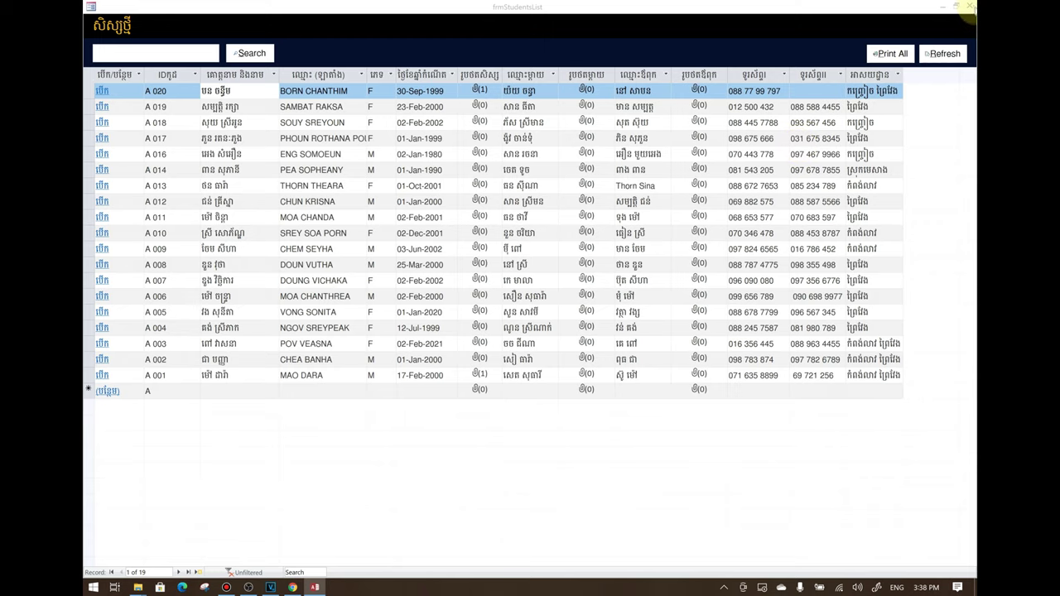
pyautogui.click(971, 6)
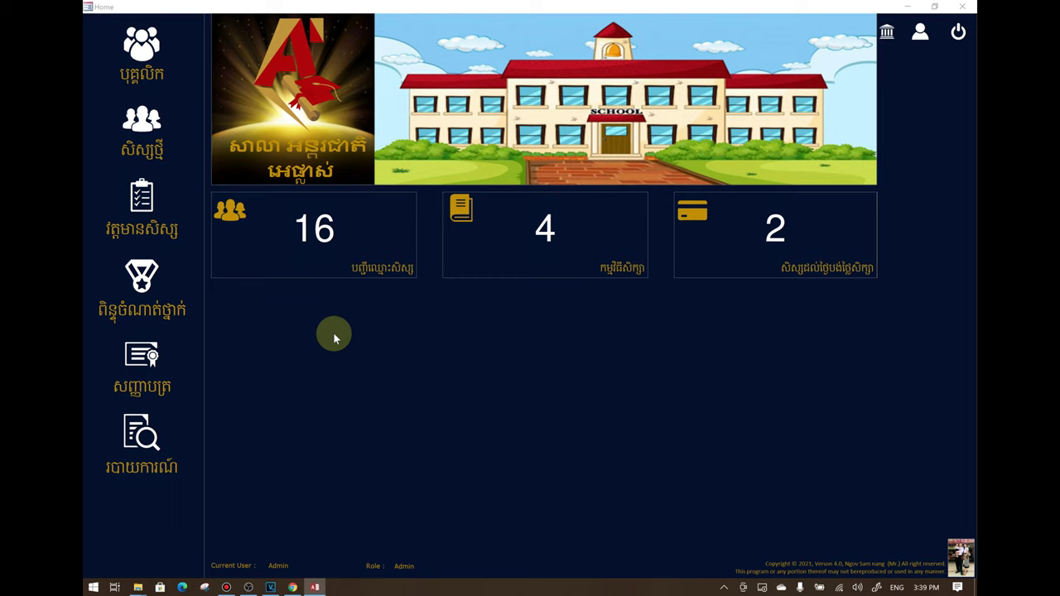
pyautogui.click(344, 240)
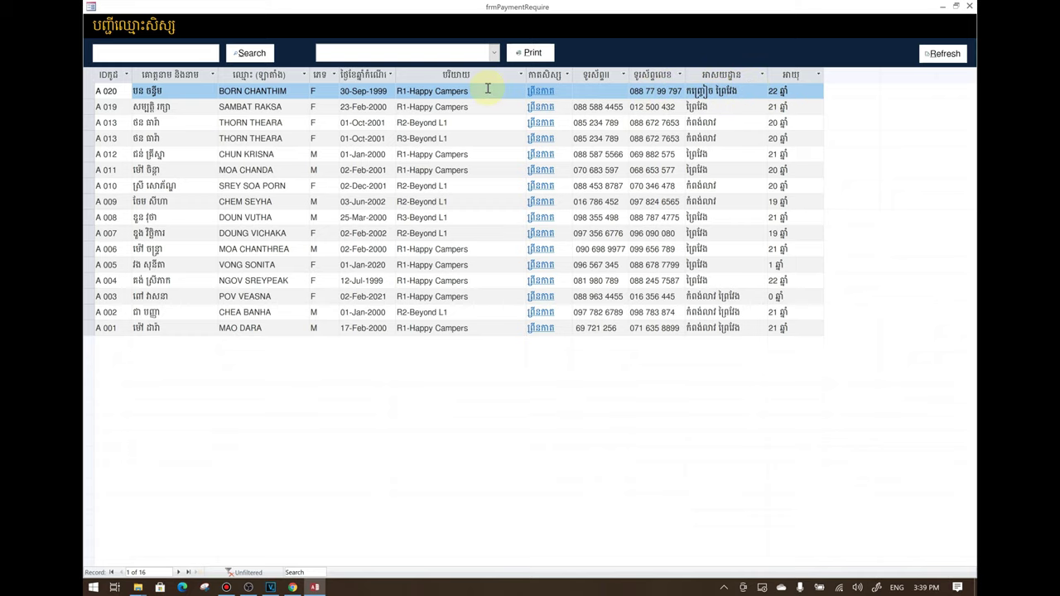
pyautogui.click(538, 93)
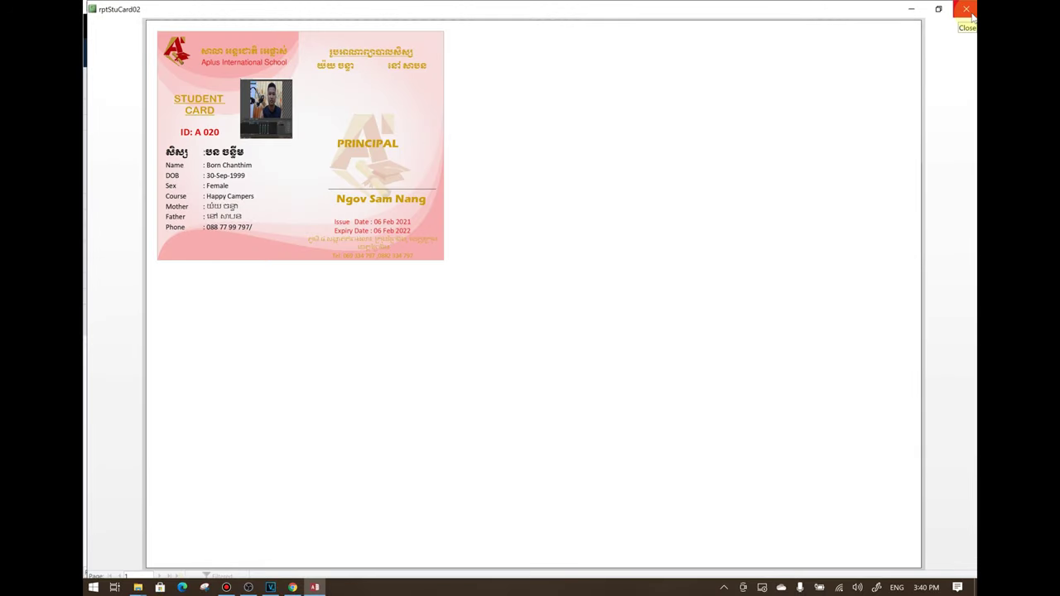
pyautogui.click(966, 10)
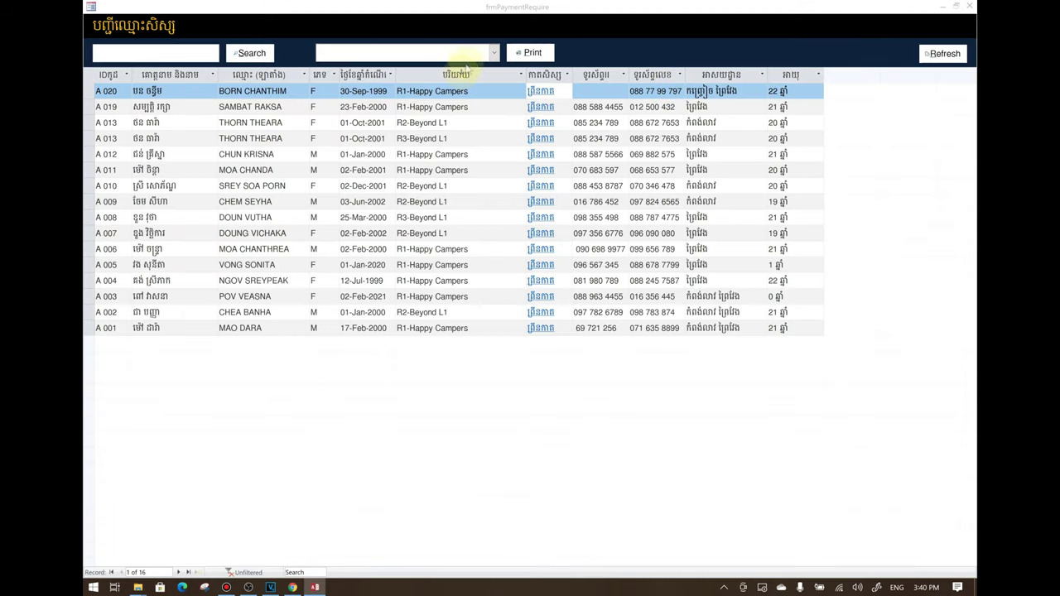
# Filter the list to R1 Happy Campers and page through the nine students' cards in rptStuCard02.
pyautogui.click(495, 53)
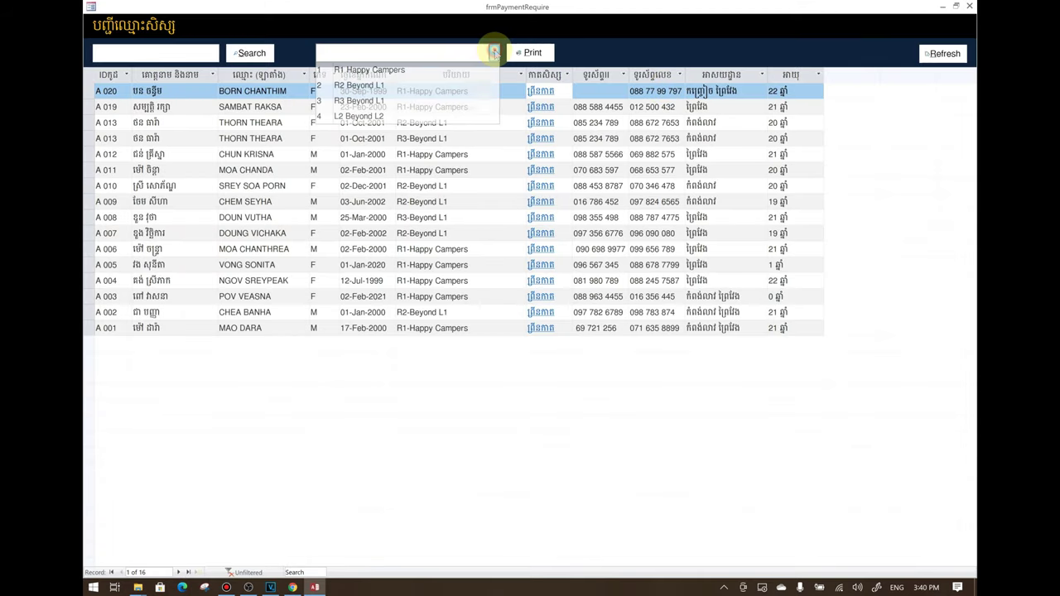
pyautogui.click(438, 71)
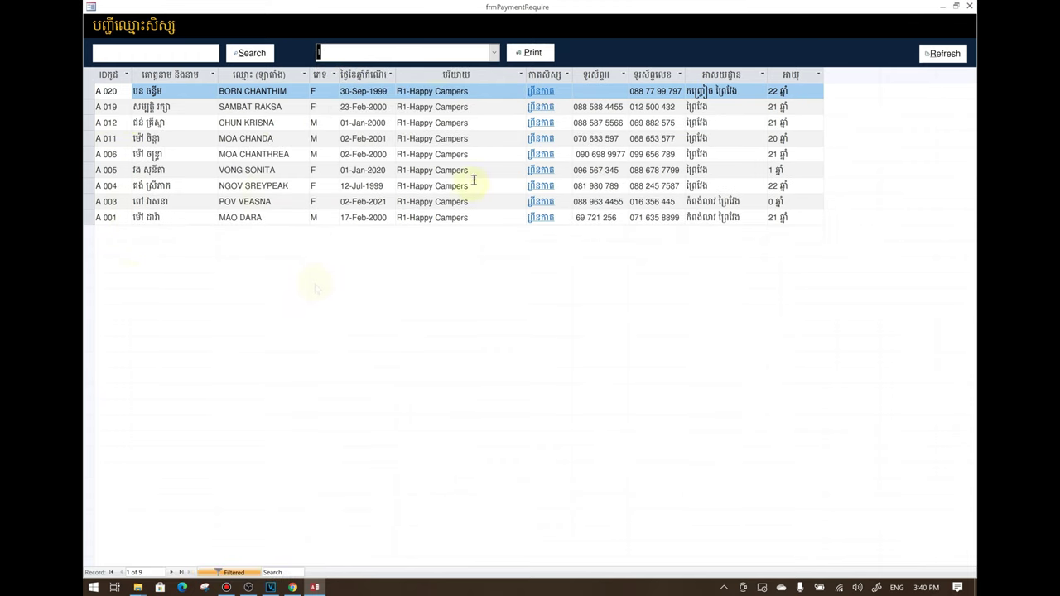
pyautogui.click(527, 52)
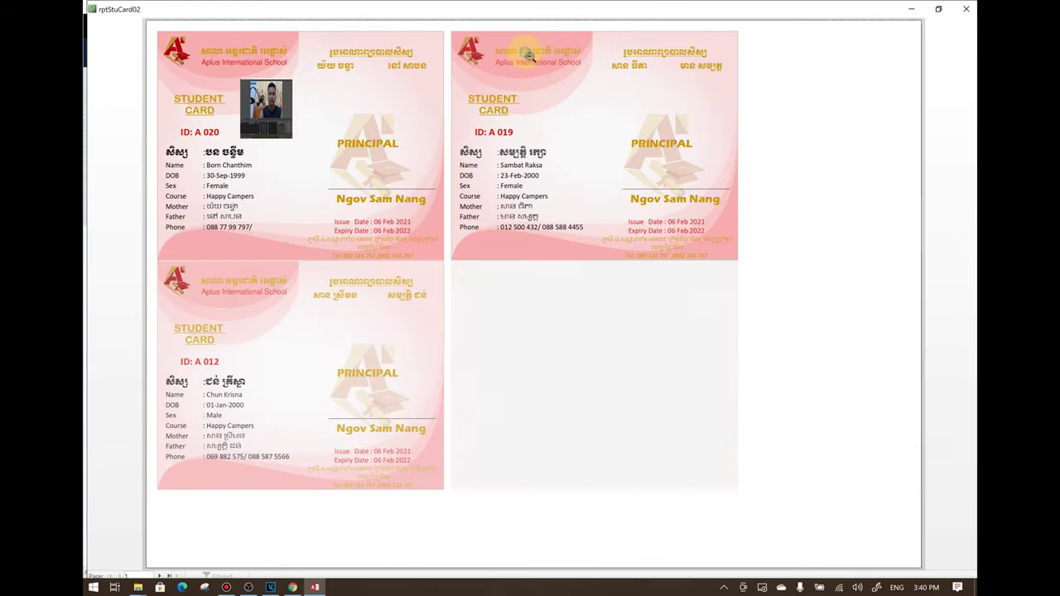
pyautogui.click(155, 575)
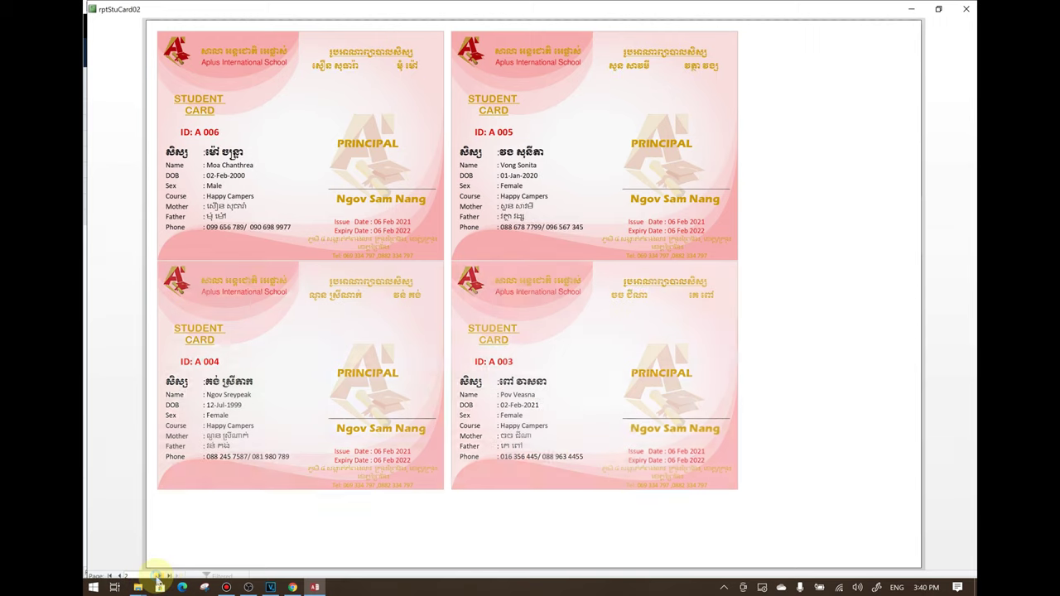
pyautogui.click(155, 575)
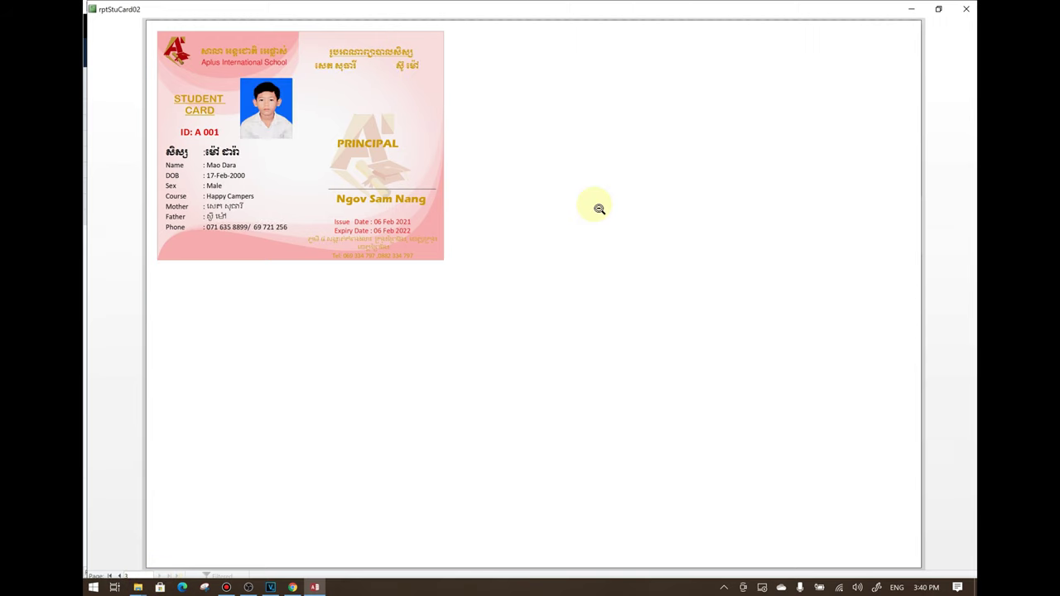
pyautogui.click(966, 9)
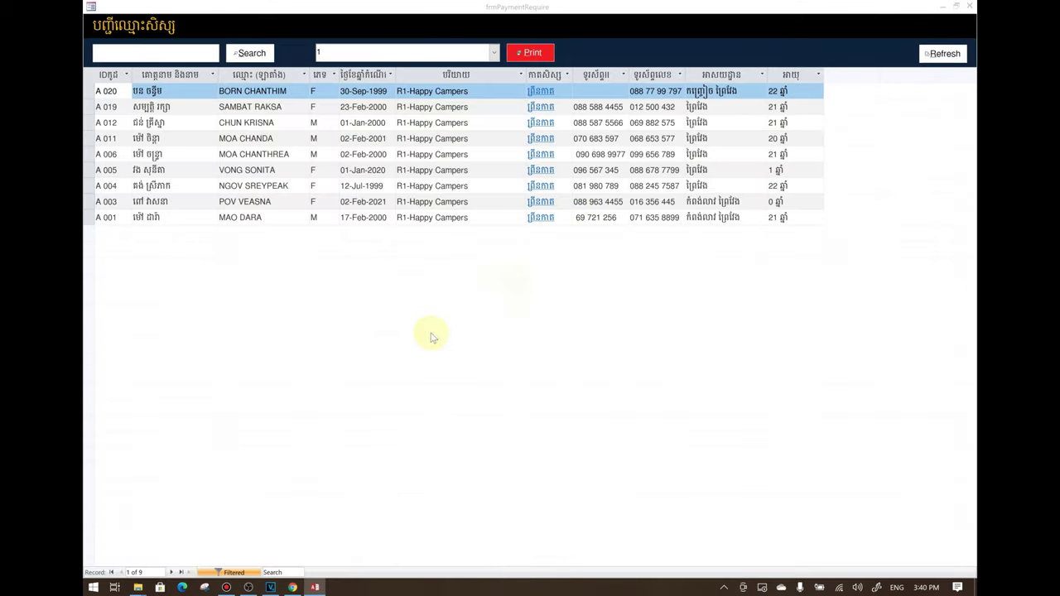
pyautogui.click(494, 52)
# Preview student cards for R2 Beyond L1, then for R1 Happy Campers.
pyautogui.click(410, 85)
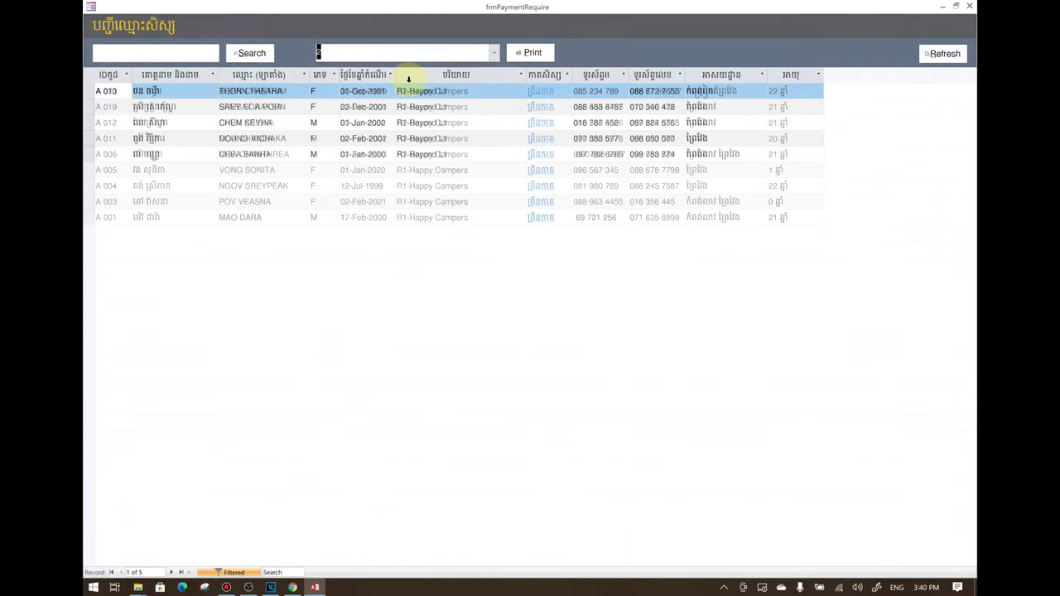
pyautogui.click(495, 52)
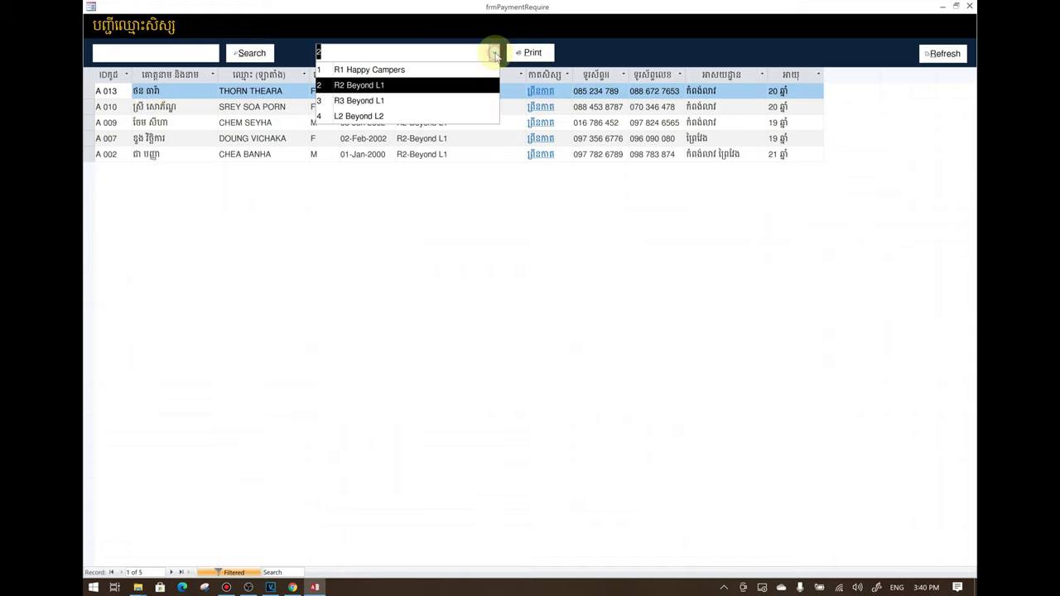
pyautogui.click(377, 85)
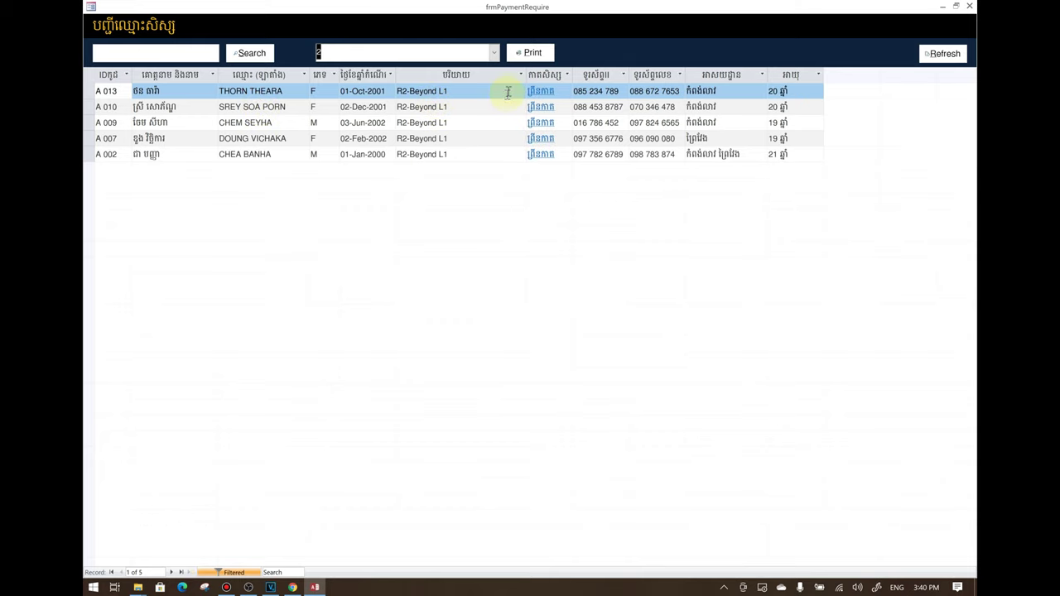
pyautogui.click(537, 54)
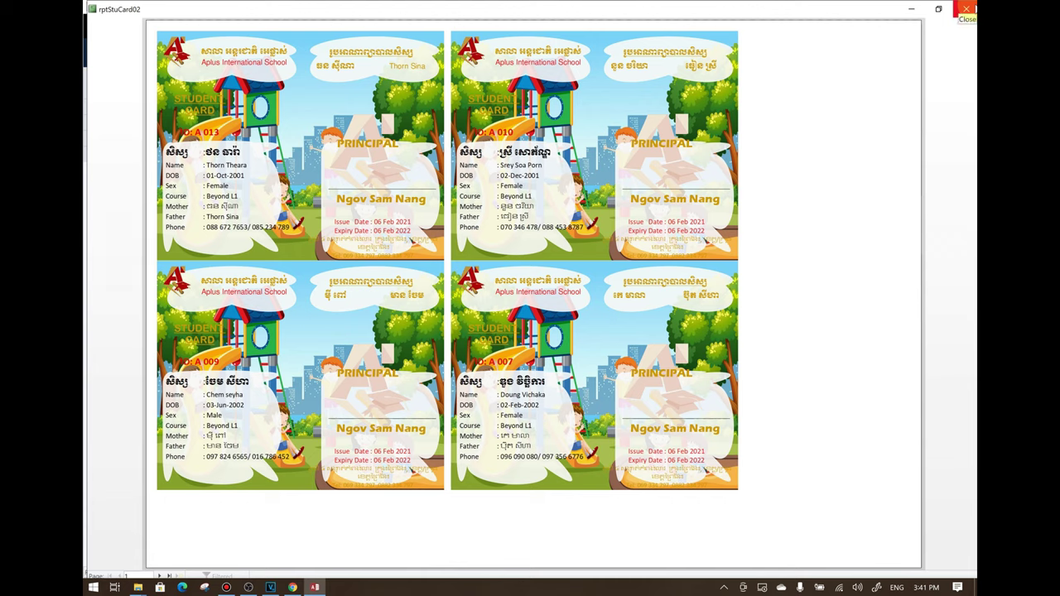
pyautogui.click(966, 8)
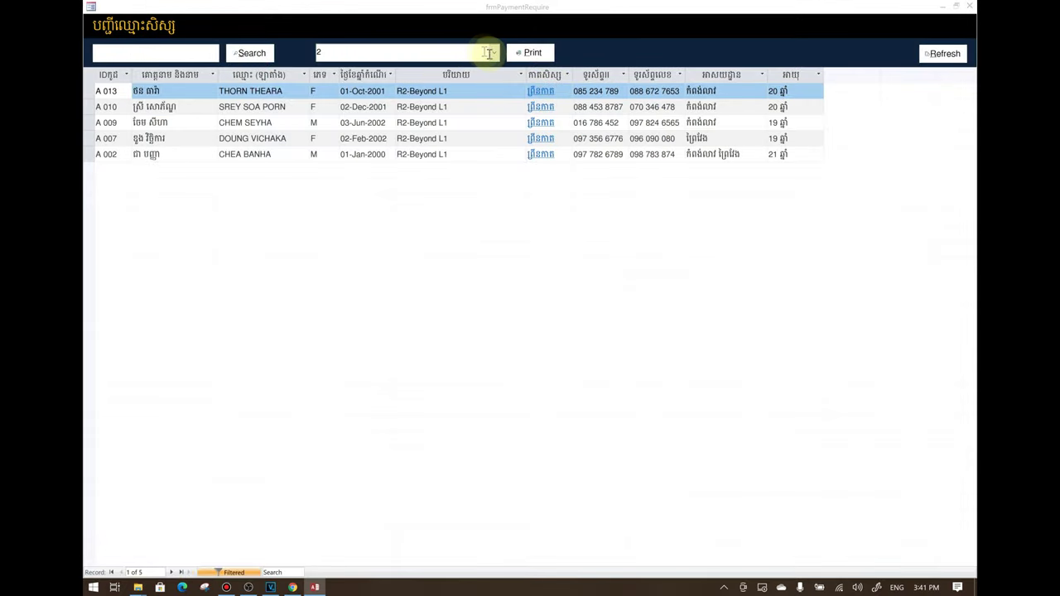
pyautogui.click(491, 53)
pyautogui.click(429, 73)
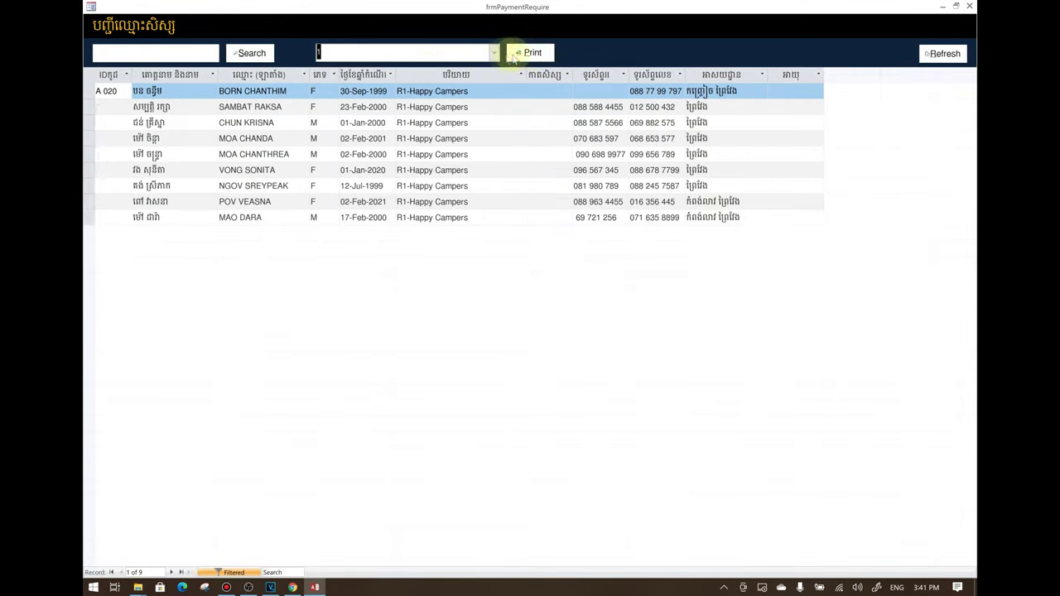
pyautogui.click(524, 52)
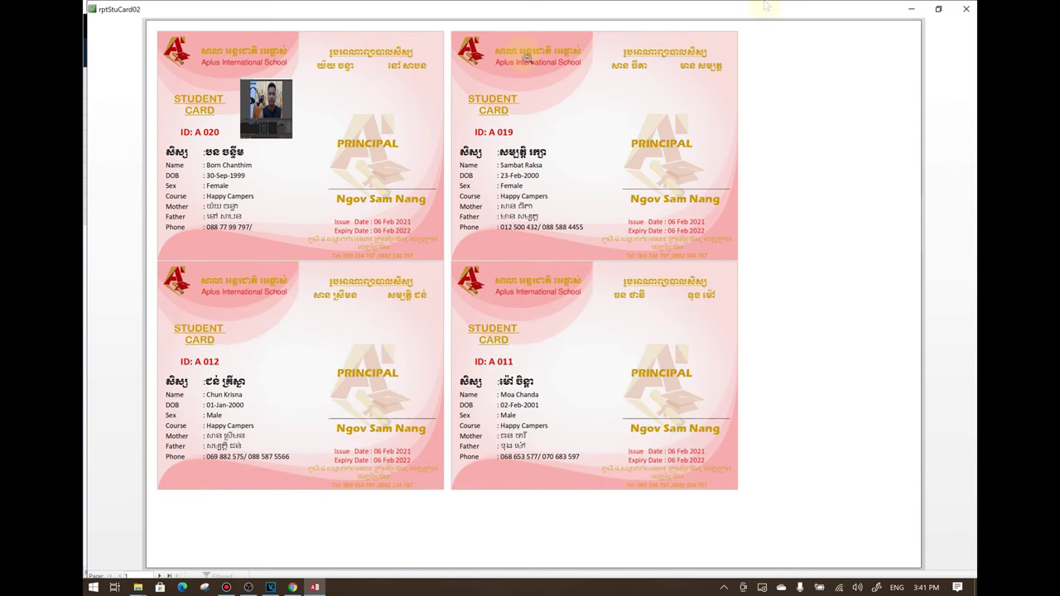
pyautogui.click(966, 8)
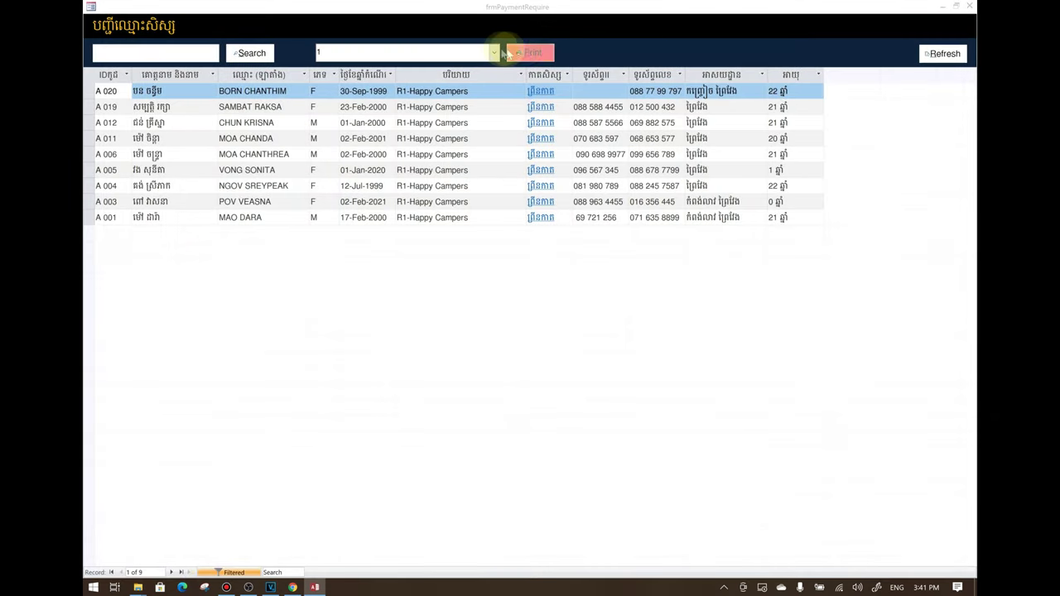
# Refilter to the five R2 Beyond L1 students and preview their cards and the first student's card.
pyautogui.click(492, 52)
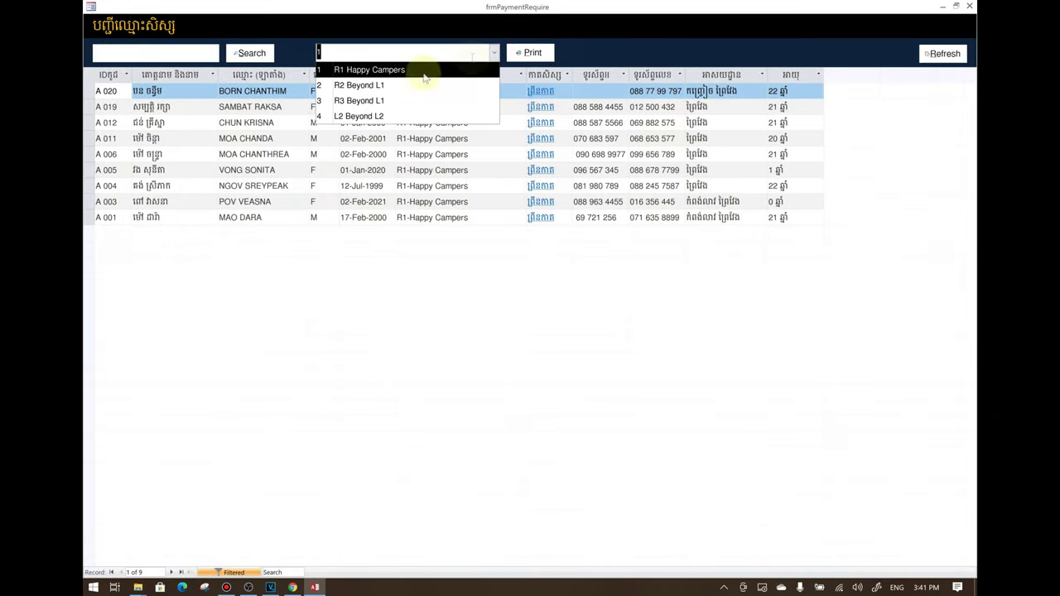
pyautogui.click(388, 84)
pyautogui.click(531, 53)
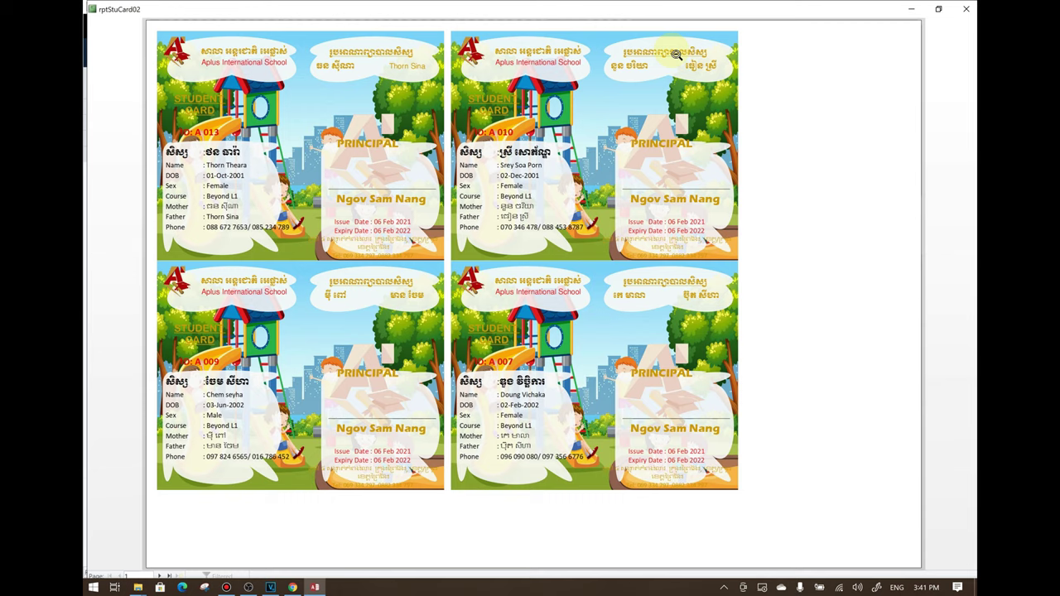
pyautogui.click(966, 8)
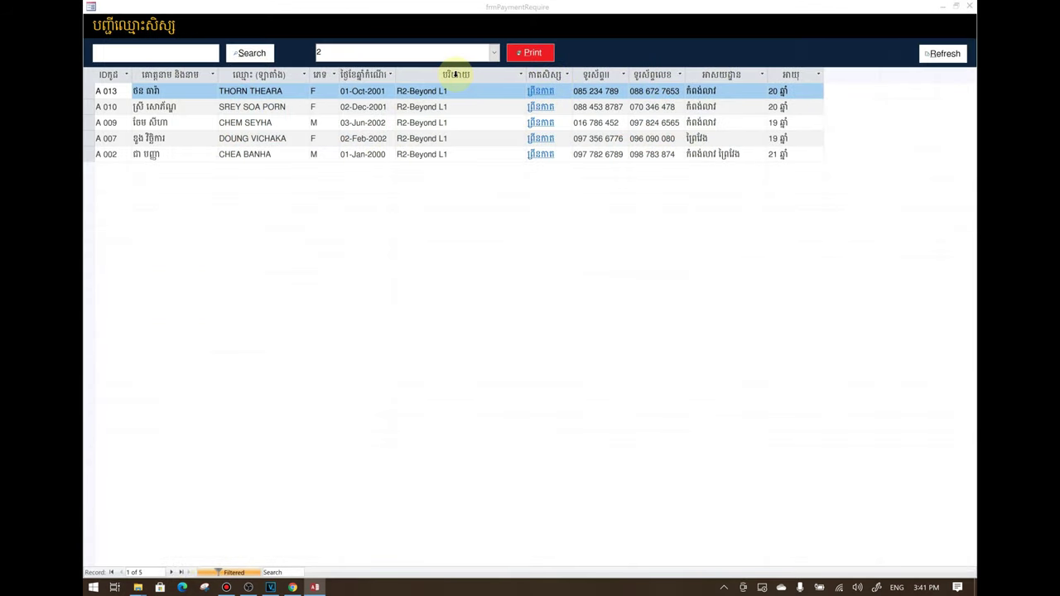
pyautogui.click(545, 98)
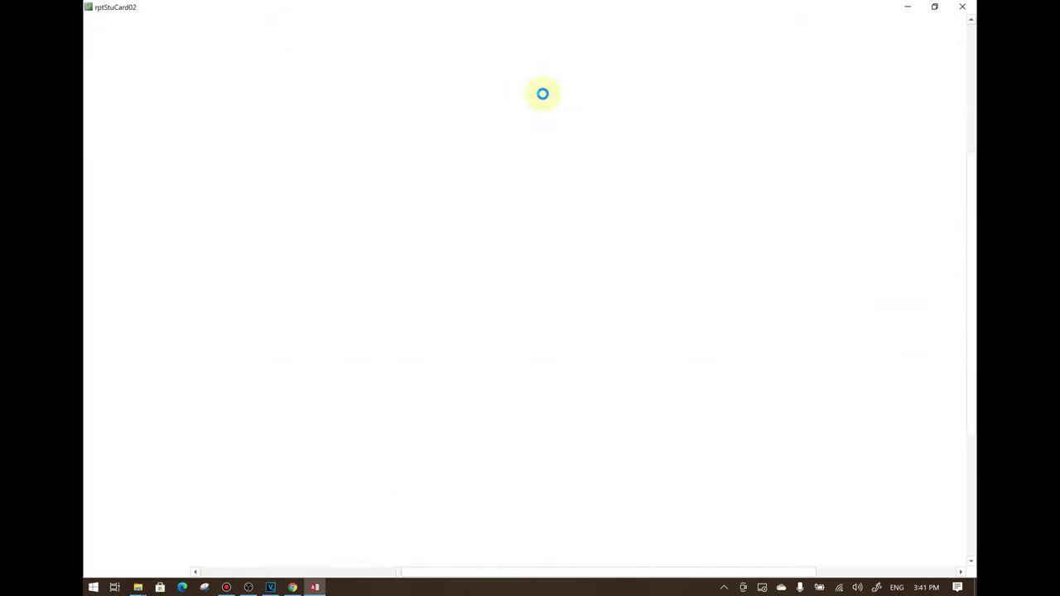
pyautogui.click(966, 8)
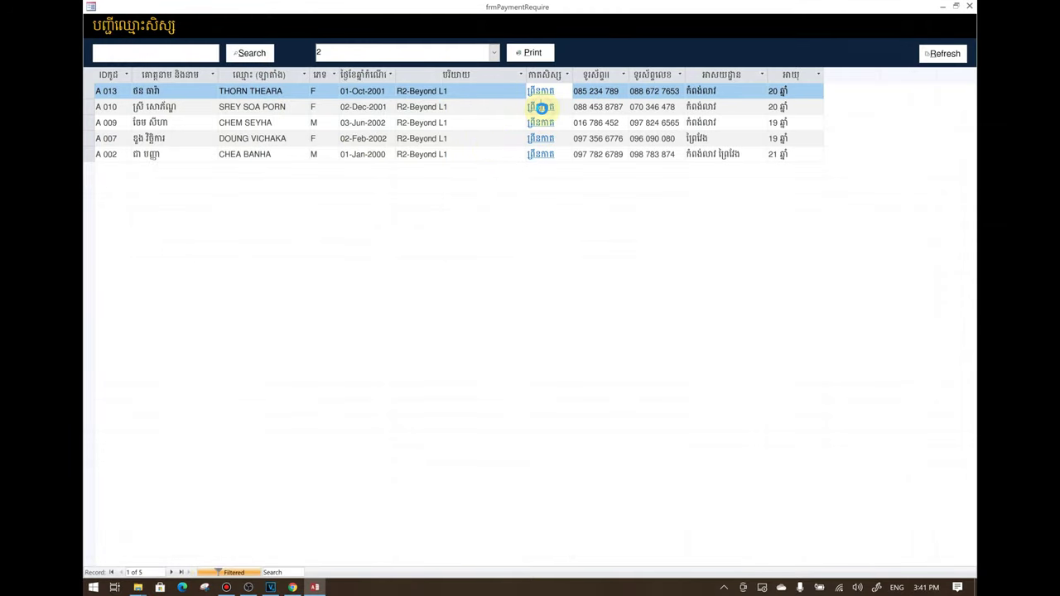
# Preview the rptStuCard02 cards for rows 2 and 3, then close frmPaymentRequire.
pyautogui.click(543, 110)
pyautogui.click(966, 9)
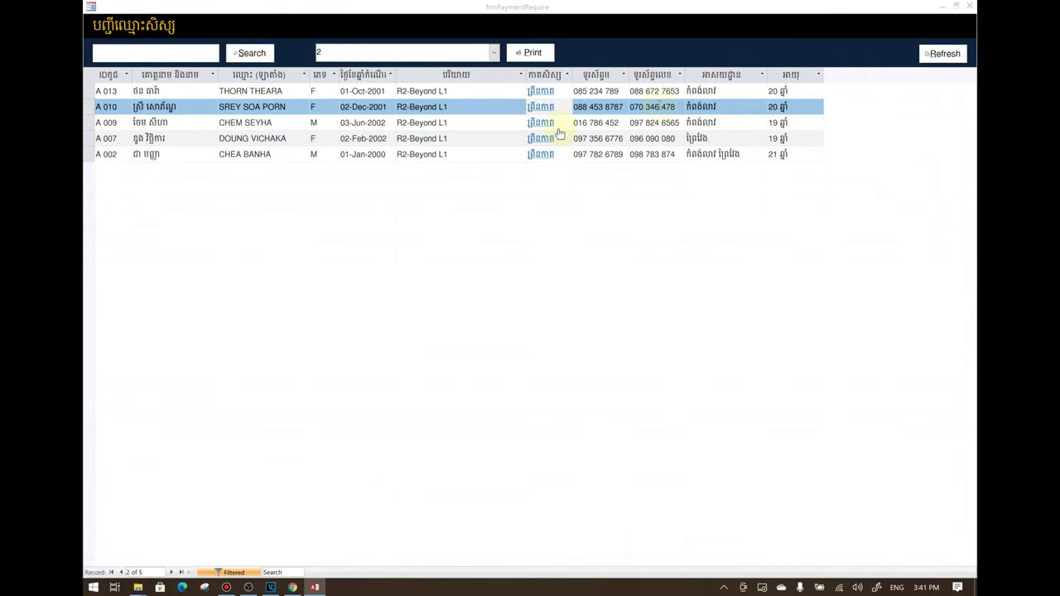
pyautogui.click(540, 124)
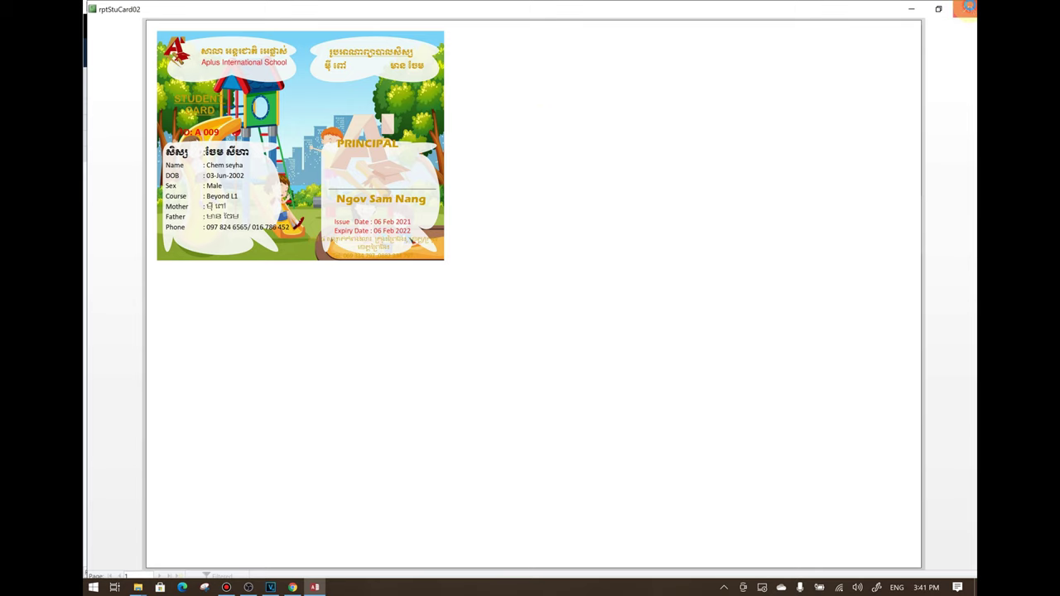
pyautogui.click(966, 8)
pyautogui.hotkey('ctrl', 'w')
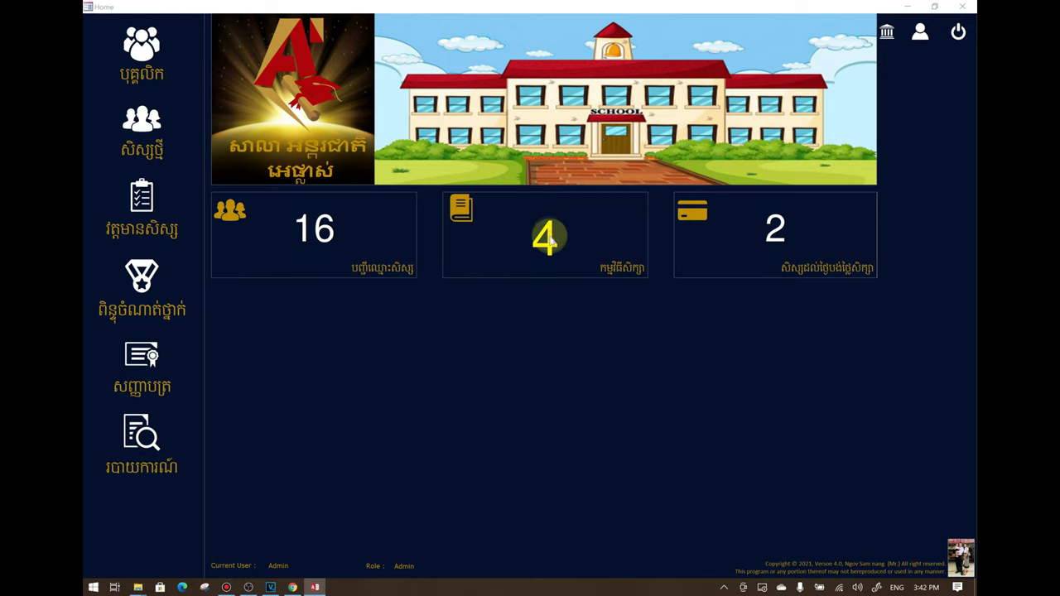
# Open frmCourse and bring up the Attachments for Happy Campers' student card field.
pyautogui.click(550, 239)
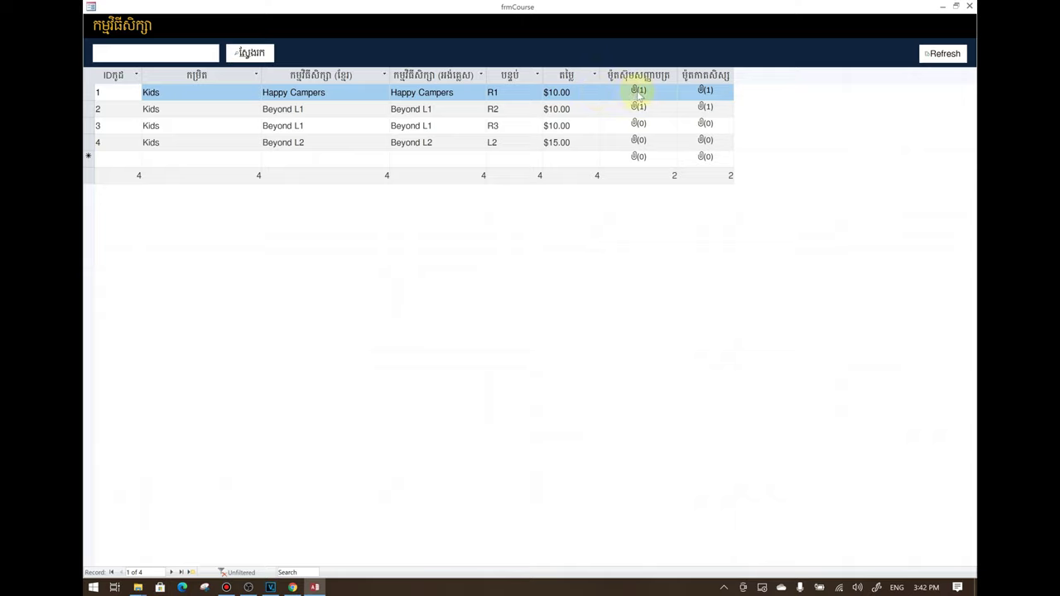
pyautogui.click(639, 93)
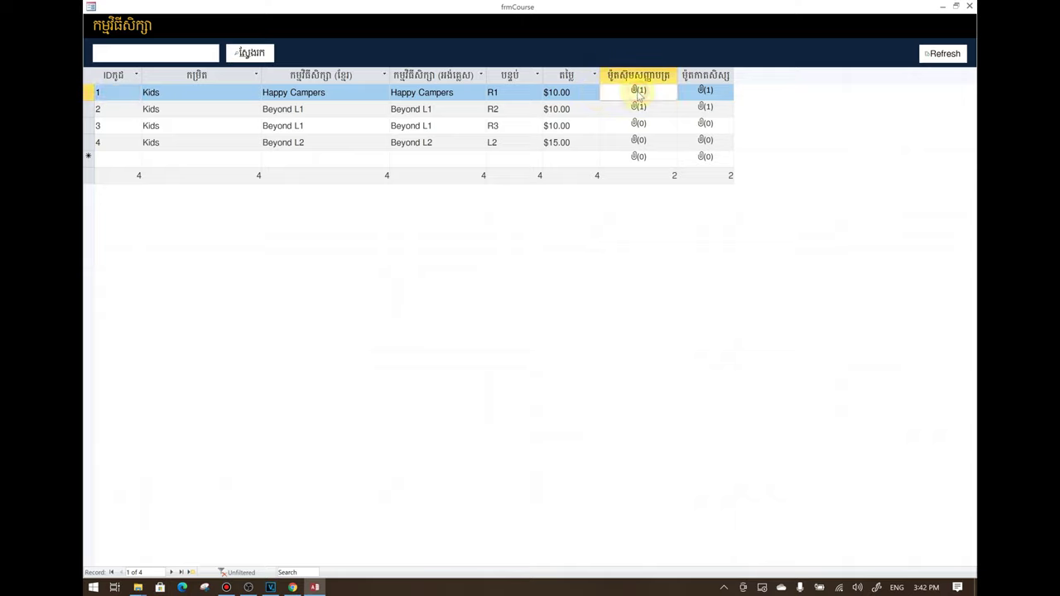
pyautogui.click(713, 93)
pyautogui.click(705, 108)
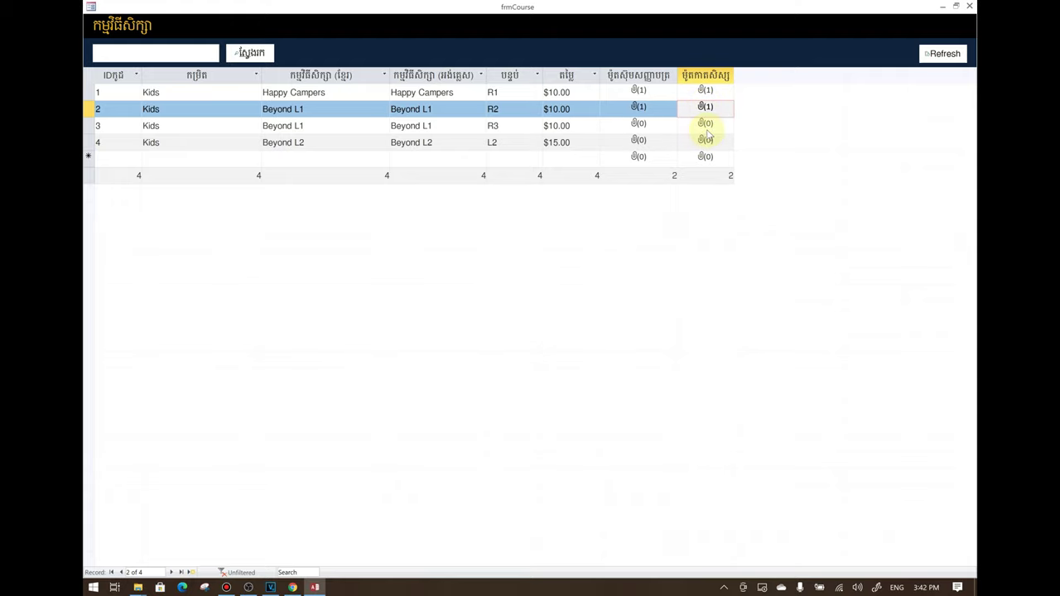
pyautogui.click(707, 140)
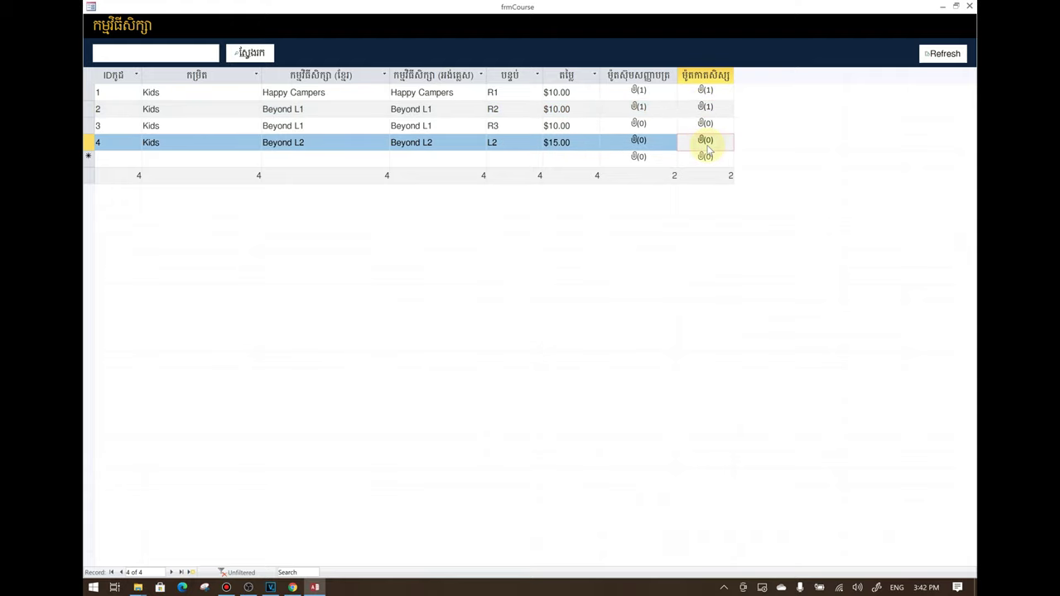
pyautogui.click(705, 91)
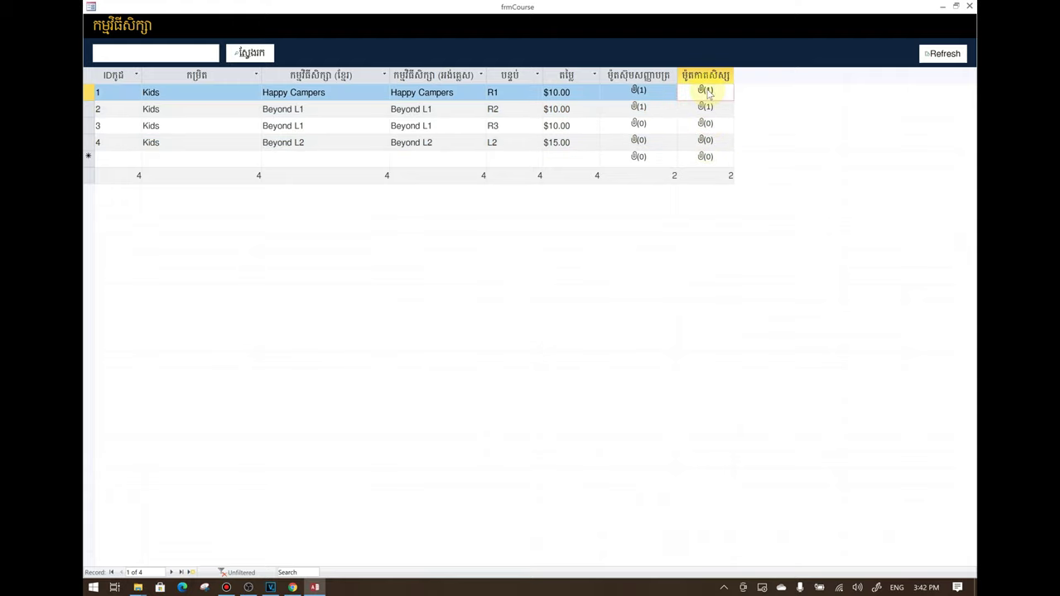
pyautogui.doubleClick(709, 94)
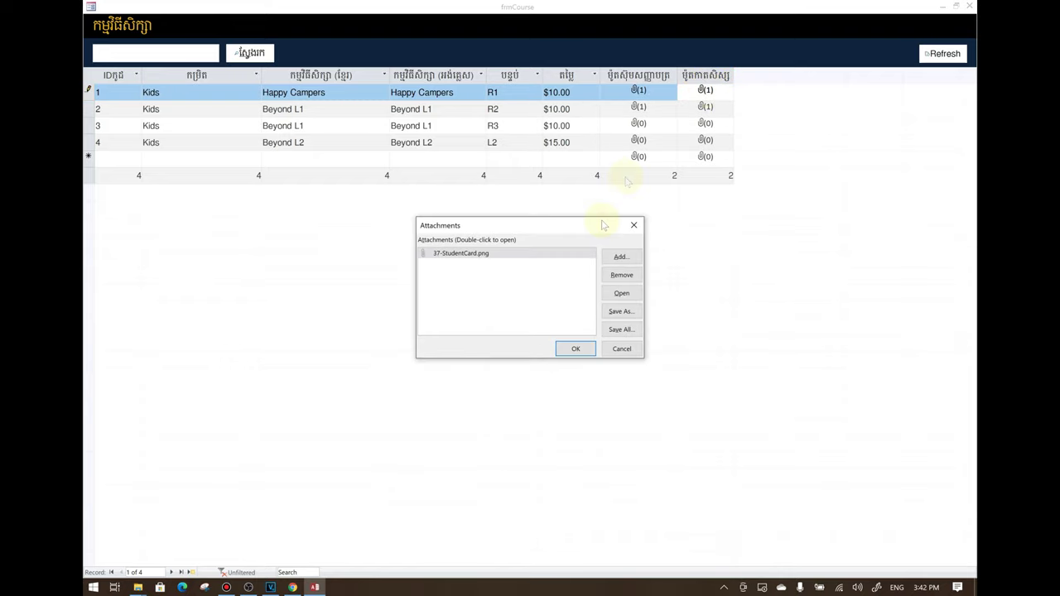
# View the current 37-StudentCard.png background, then remove it from the attachments.
pyautogui.click(504, 254)
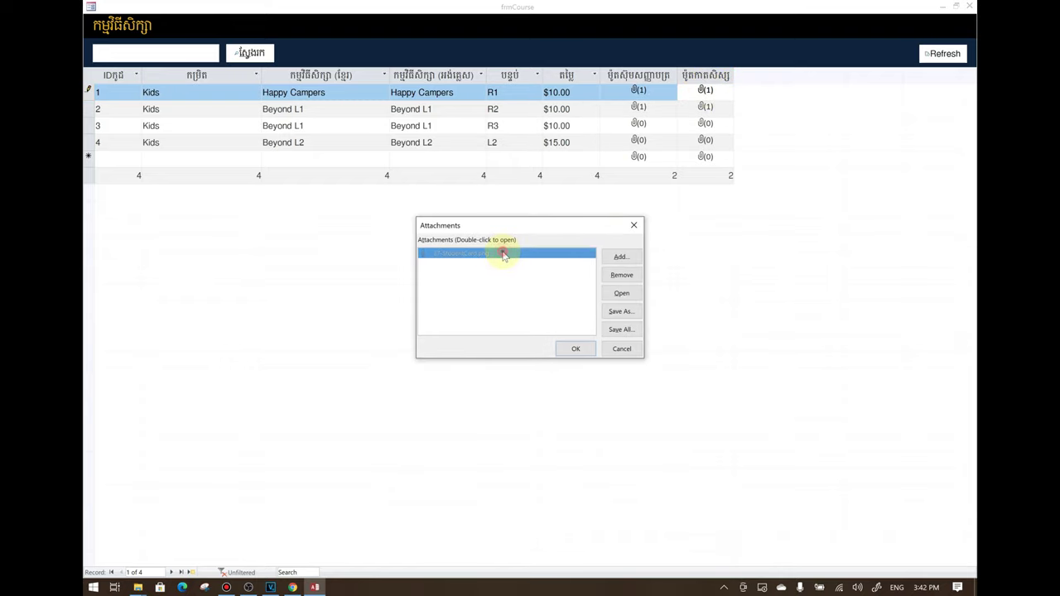
pyautogui.click(621, 298)
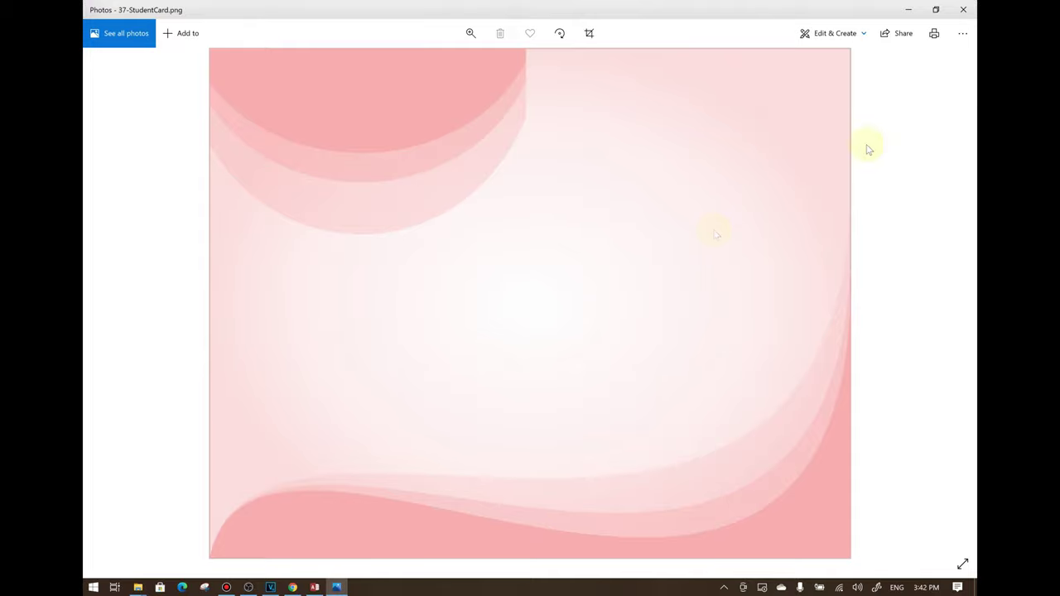
pyautogui.click(964, 9)
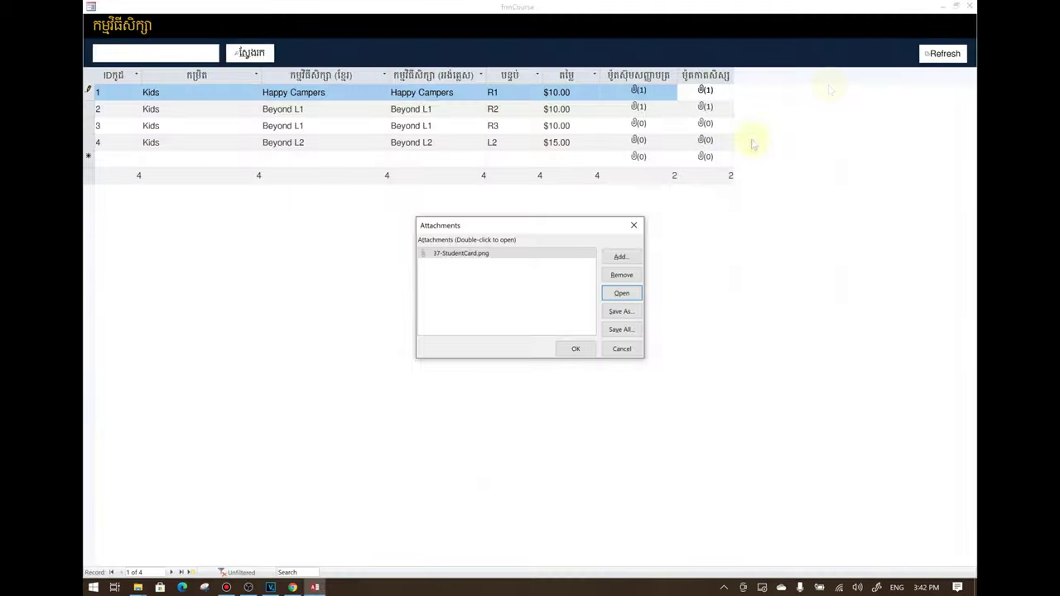
pyautogui.click(511, 258)
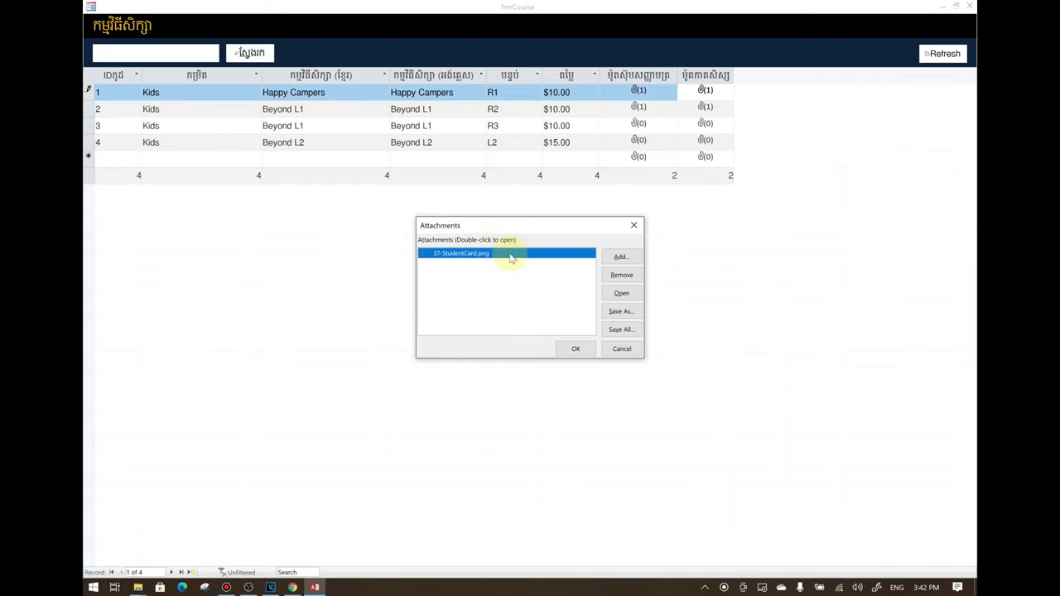
pyautogui.click(622, 276)
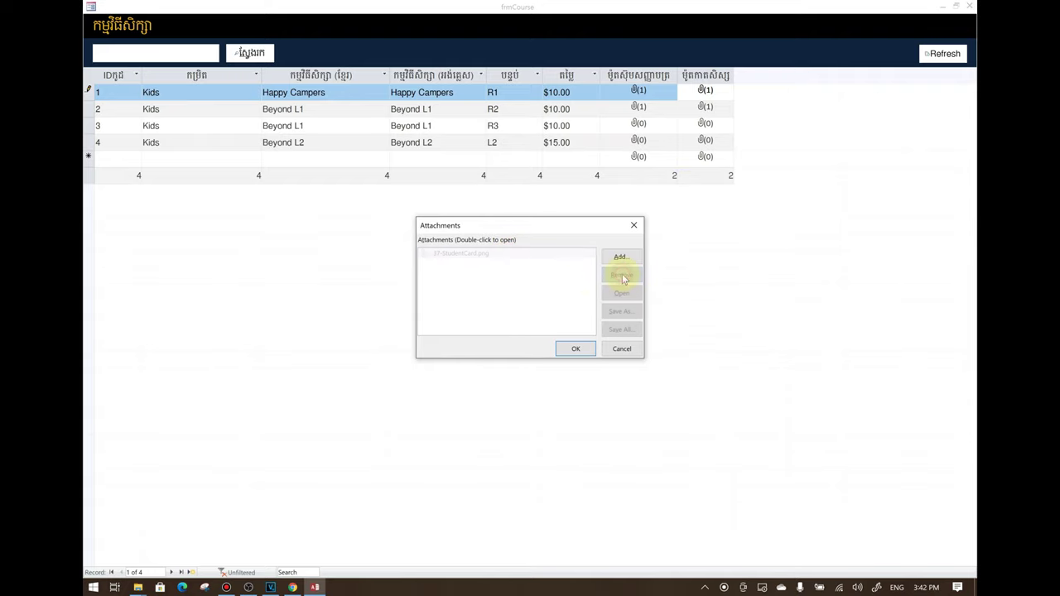
# Browse to Desktop > A+School Database > 6-StuCard and remove a wrongly added card image.
pyautogui.click(623, 257)
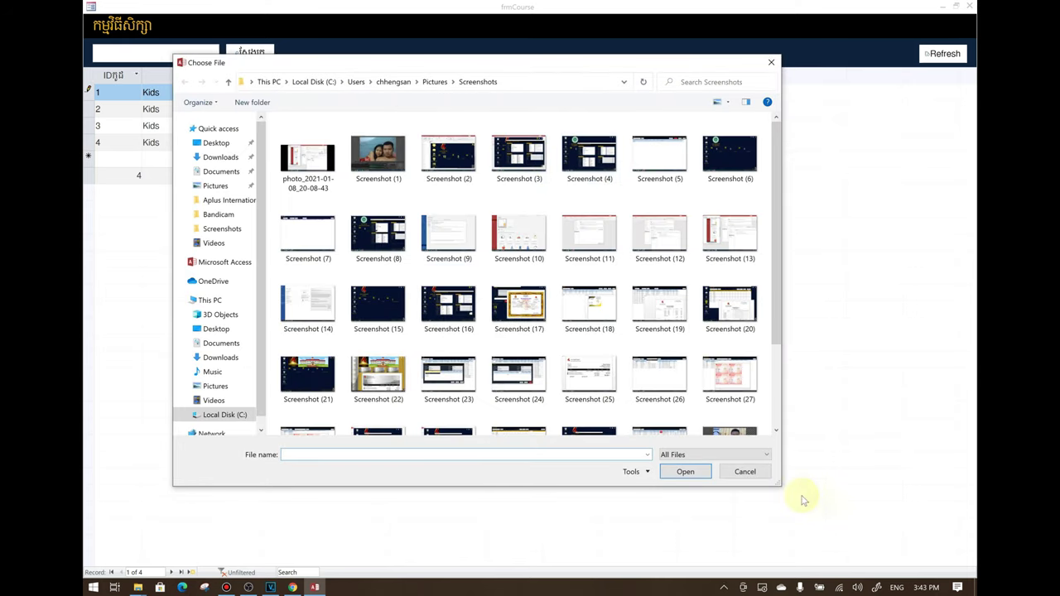
pyautogui.moveTo(779, 484); pyautogui.dragTo(889, 526)
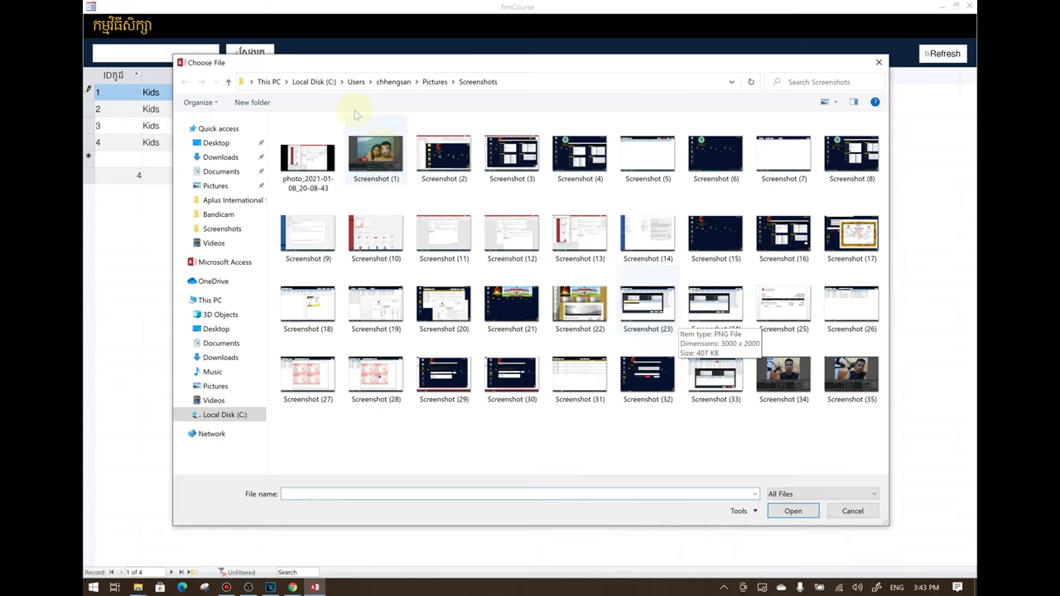
pyautogui.click(217, 143)
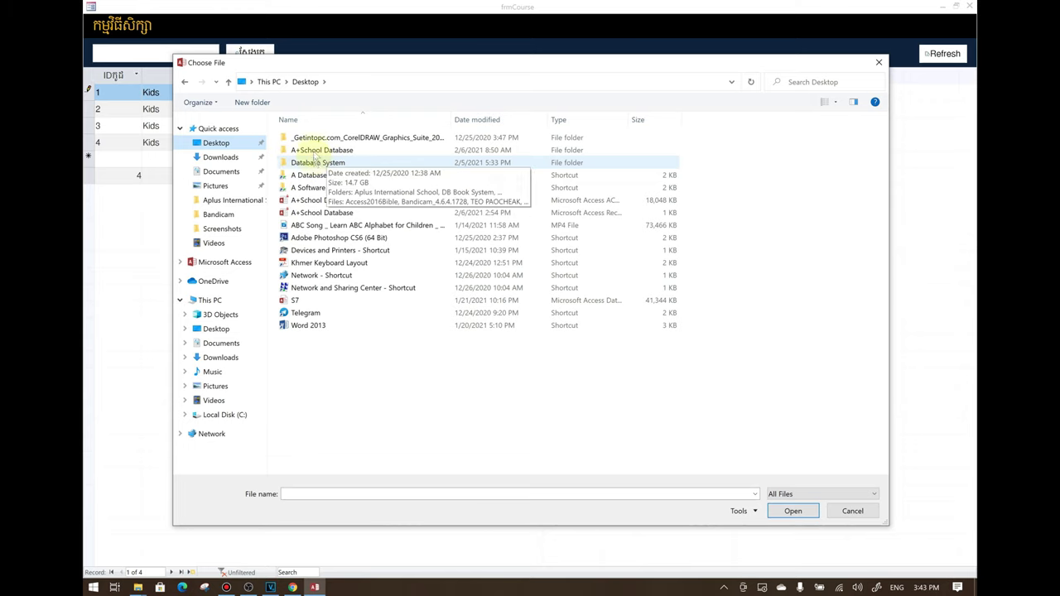
pyautogui.doubleClick(319, 150)
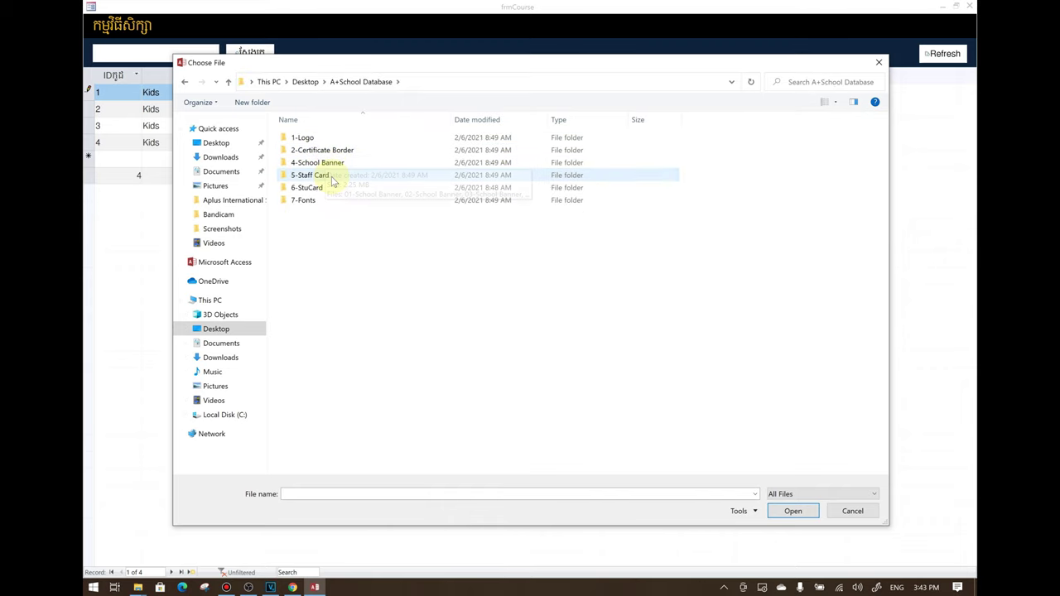
pyautogui.click(316, 189)
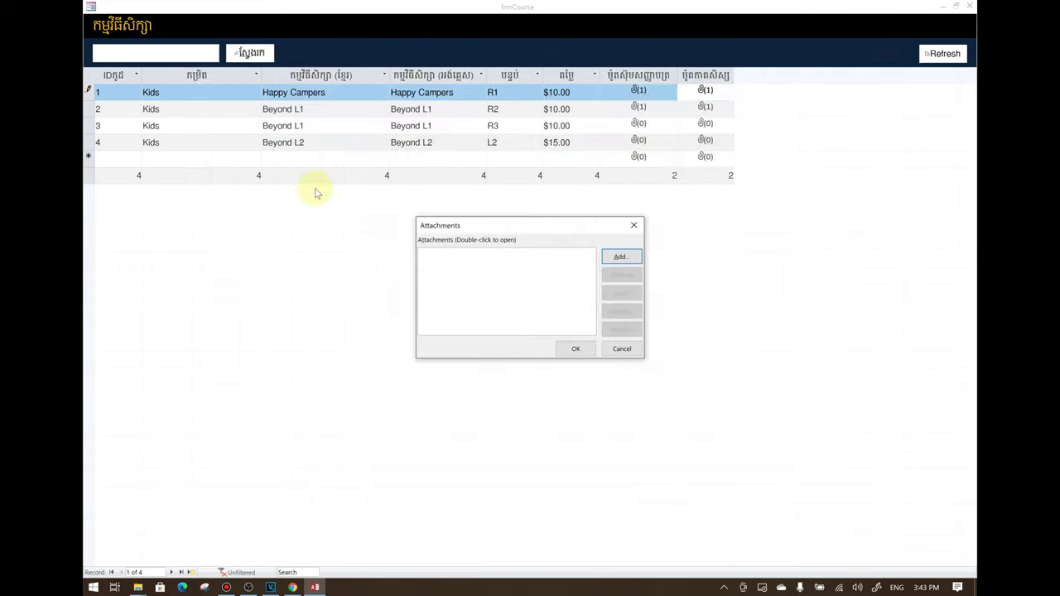
pyautogui.click(557, 253)
pyautogui.click(621, 274)
# Attach 07-StudentCard.png as the new card background and confirm with OK.
pyautogui.click(621, 257)
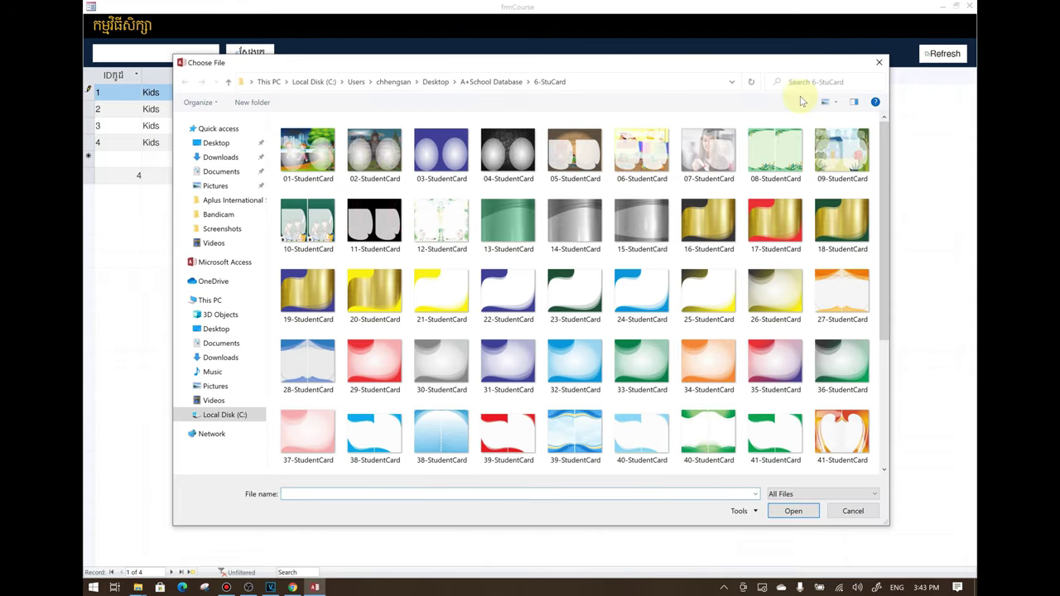
pyautogui.click(702, 161)
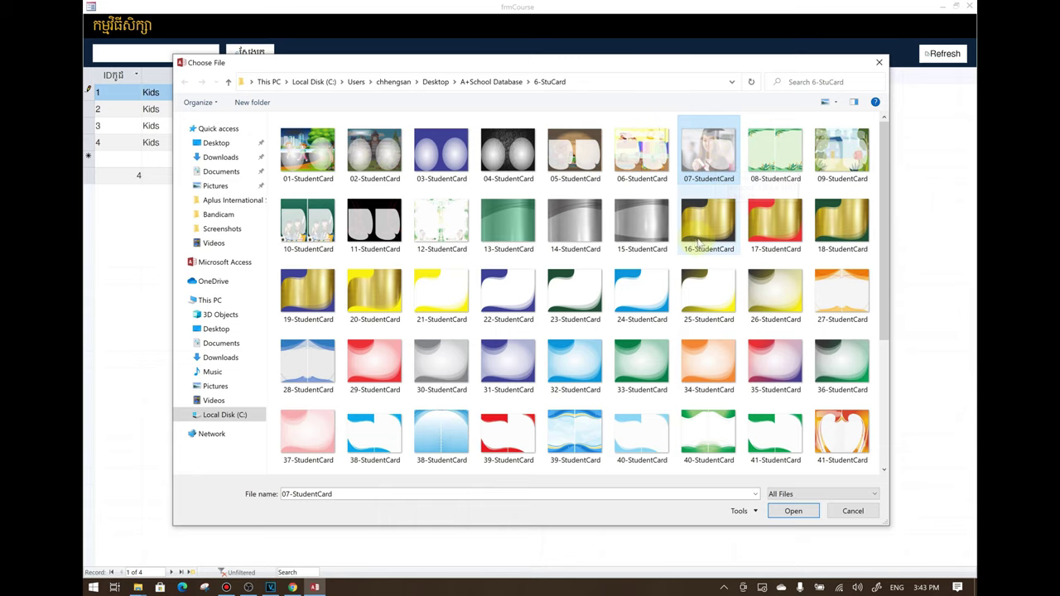
pyautogui.click(792, 511)
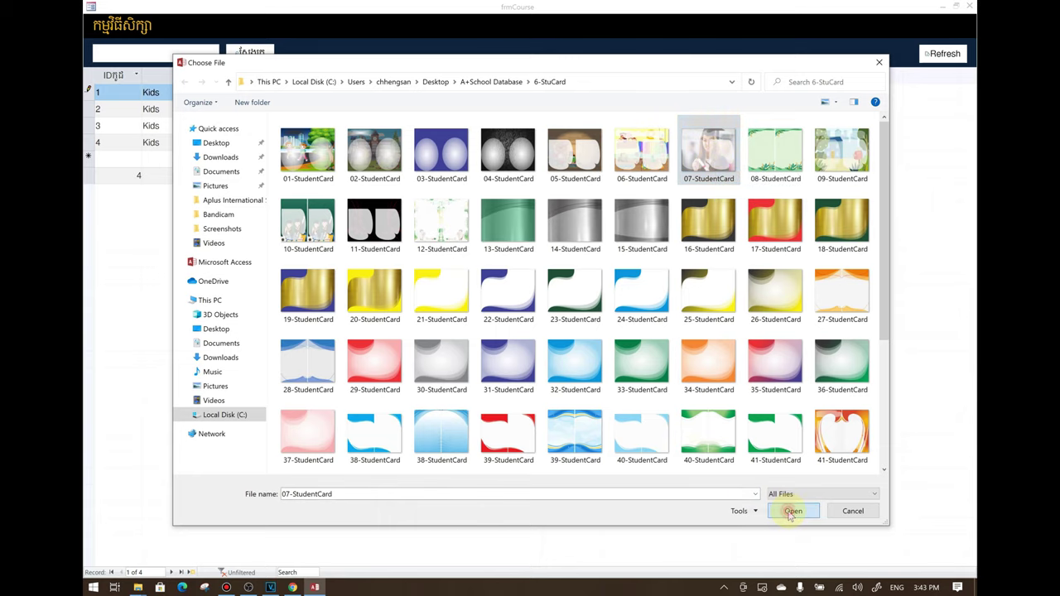
pyautogui.click(576, 349)
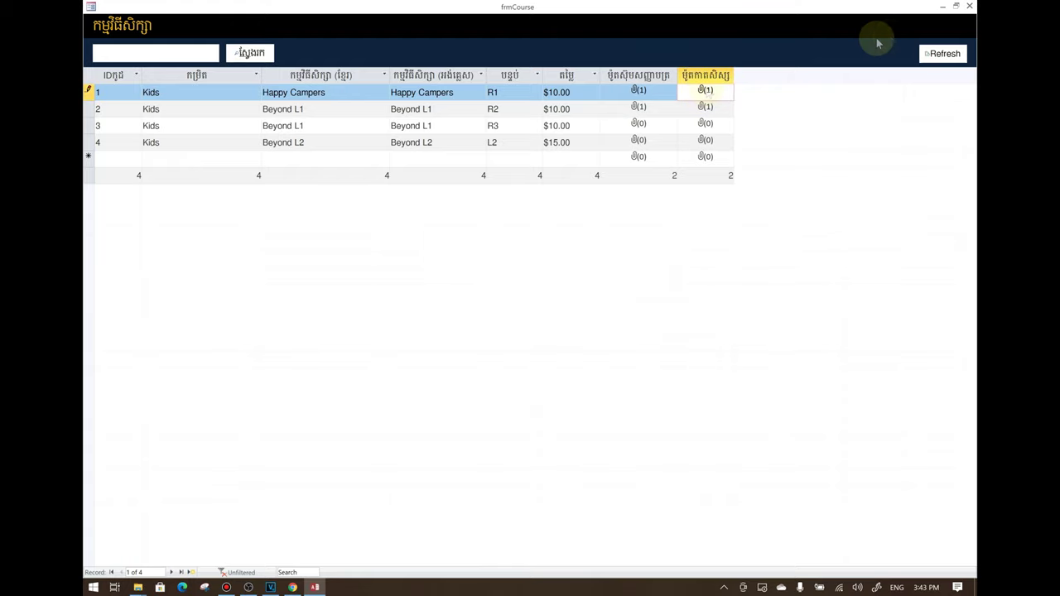
# Reopen the attachments to view 07-StudentCard.png, then close the dialog and frmCourse.
pyautogui.doubleClick(706, 91)
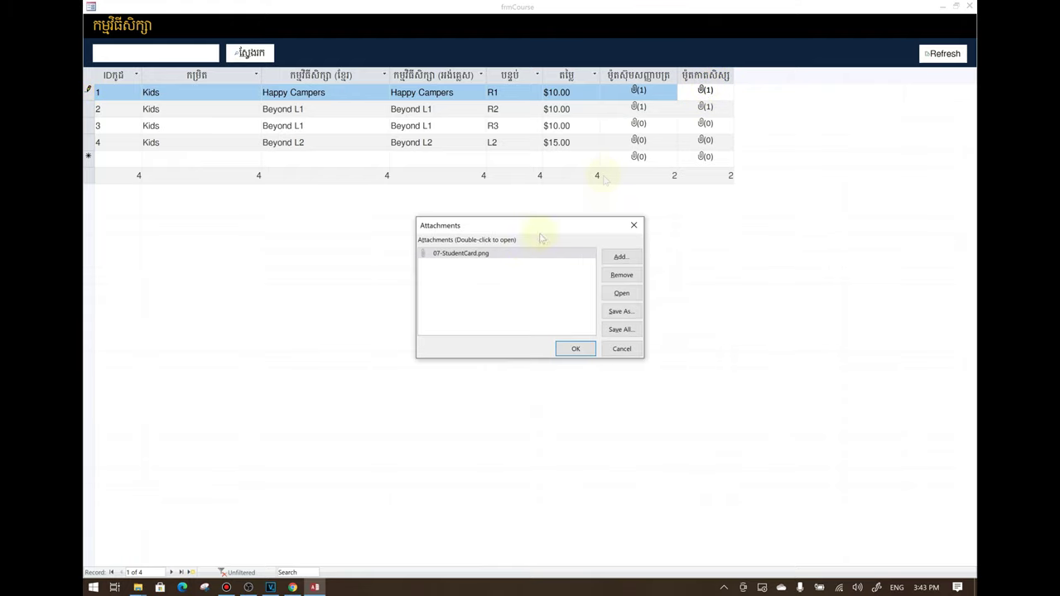
pyautogui.click(621, 294)
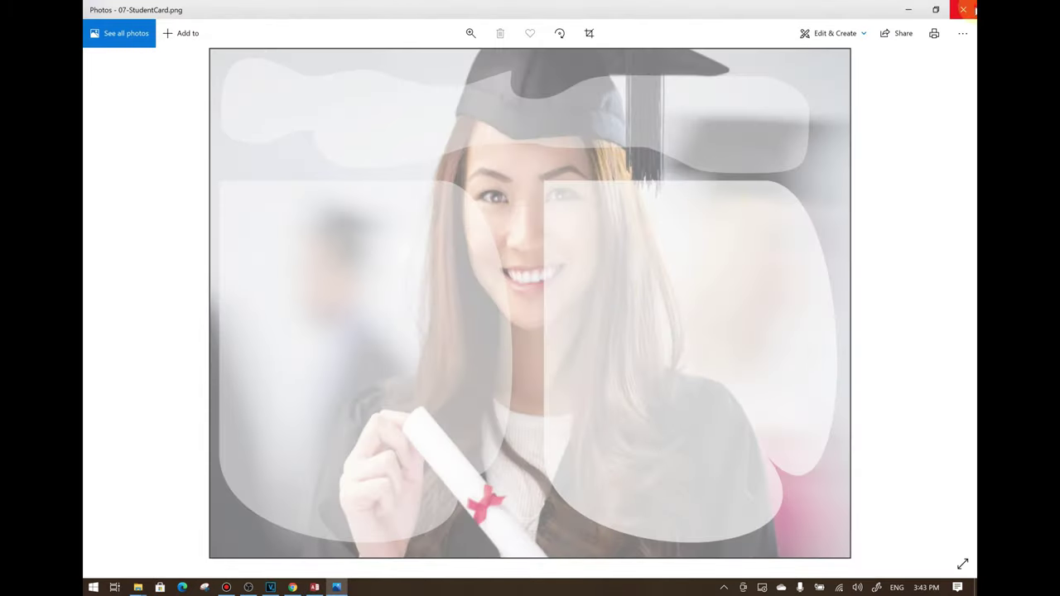
pyautogui.click(972, 10)
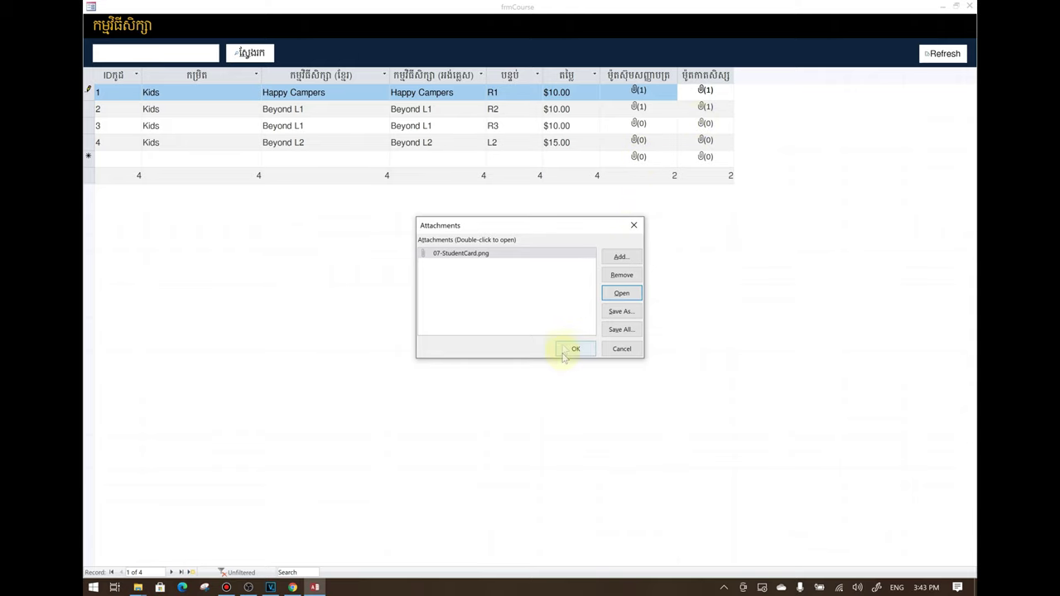
pyautogui.click(570, 350)
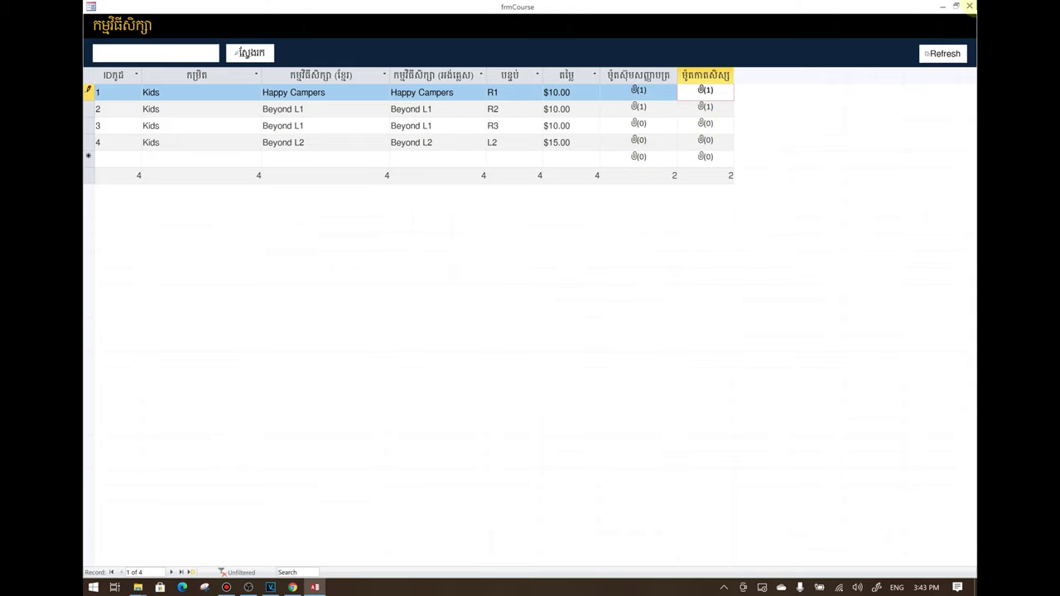
pyautogui.click(969, 6)
# Filter the payment list to R1 Happy Campers and preview the first student's card.
pyautogui.click(387, 214)
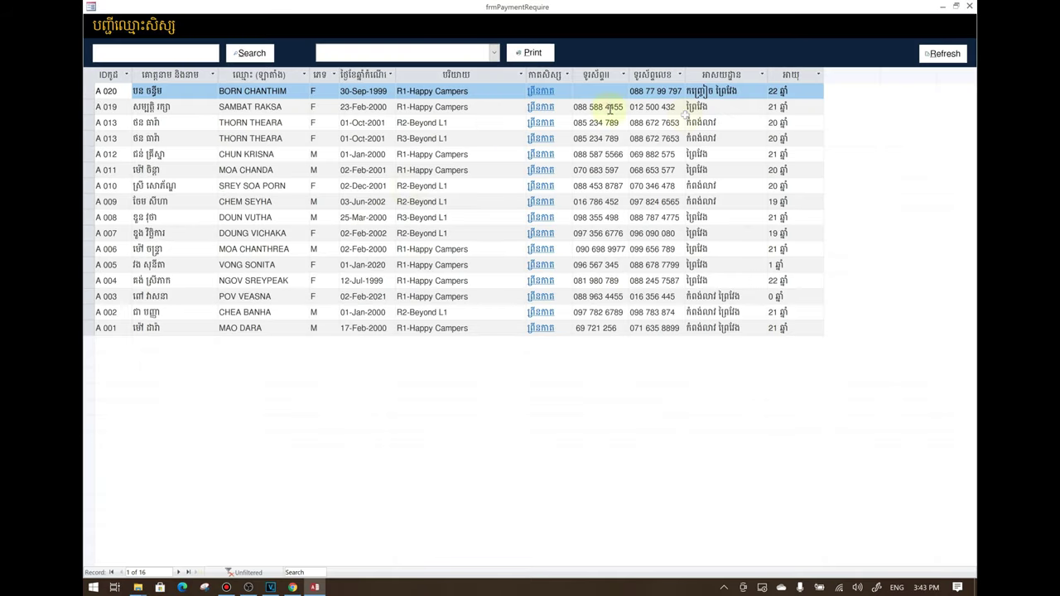
pyautogui.click(494, 52)
pyautogui.click(434, 70)
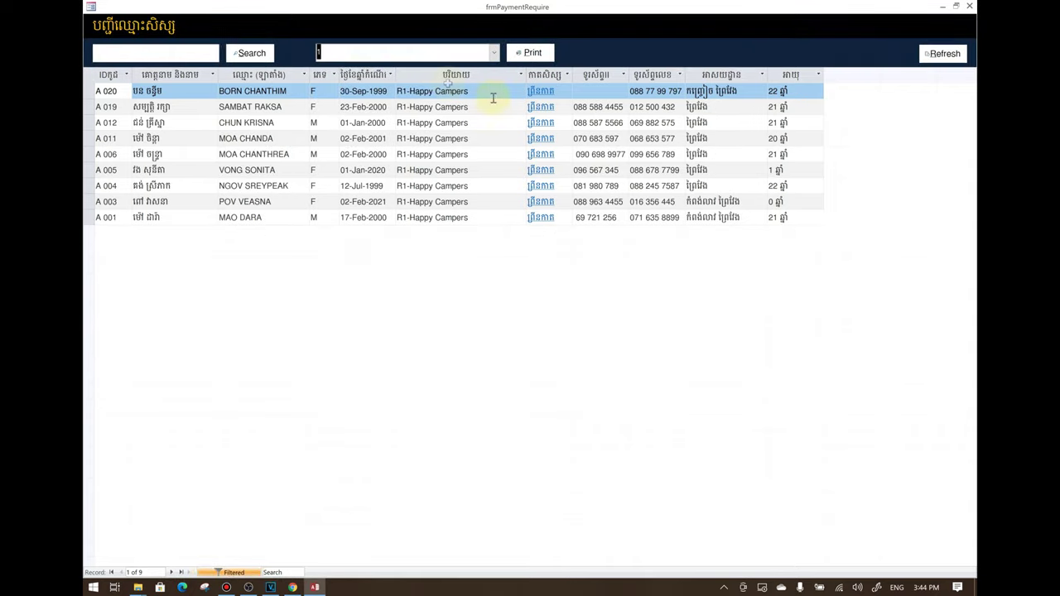
pyautogui.click(542, 90)
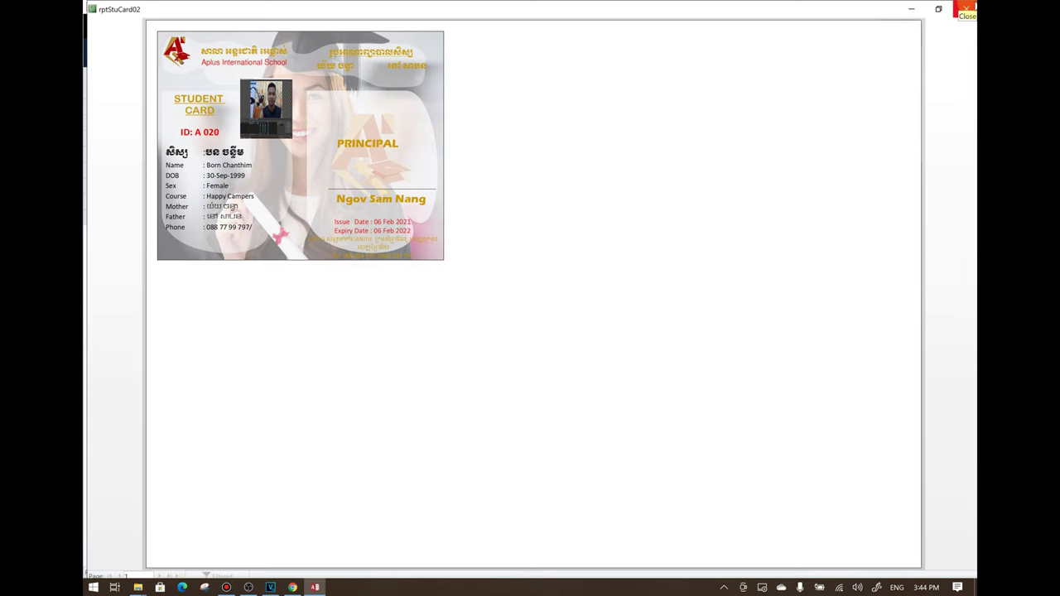
pyautogui.click(966, 9)
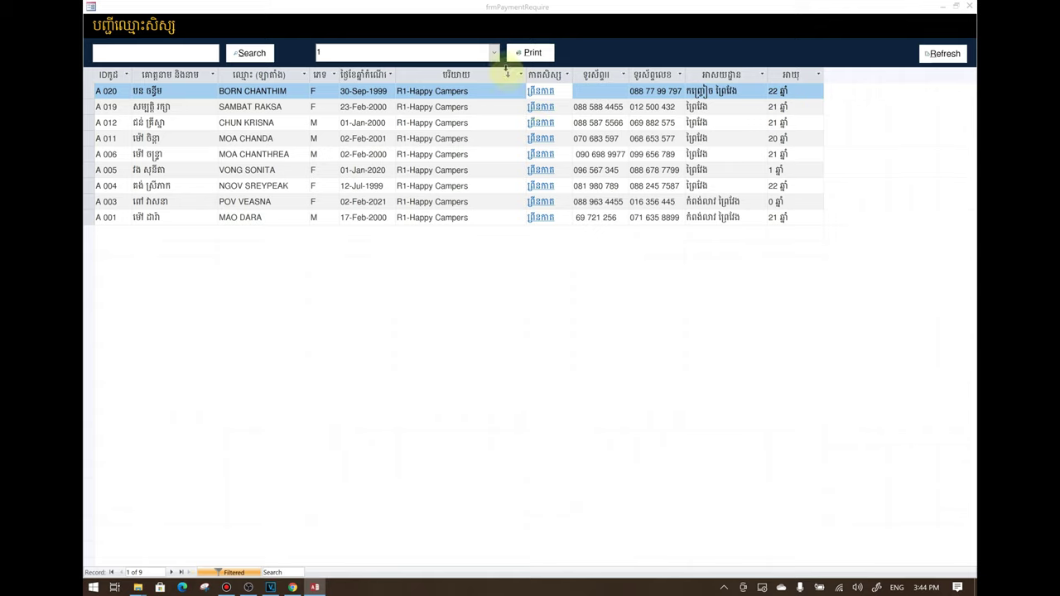
# Search to list all 16 students, preview the third row's card, and close the list.
pyautogui.click(488, 49)
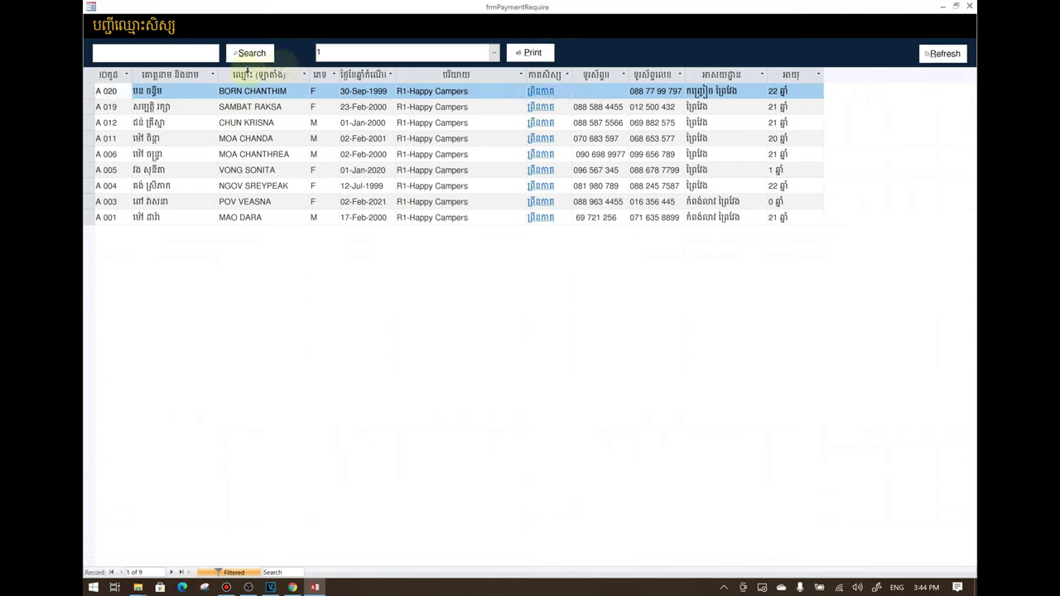
pyautogui.click(250, 53)
pyautogui.click(250, 53)
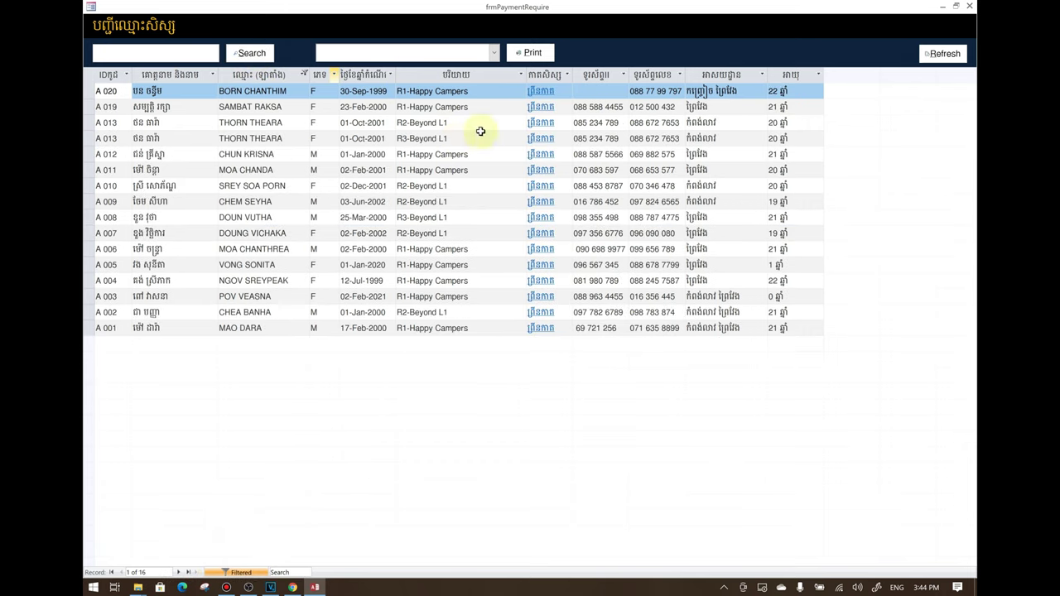
pyautogui.click(540, 125)
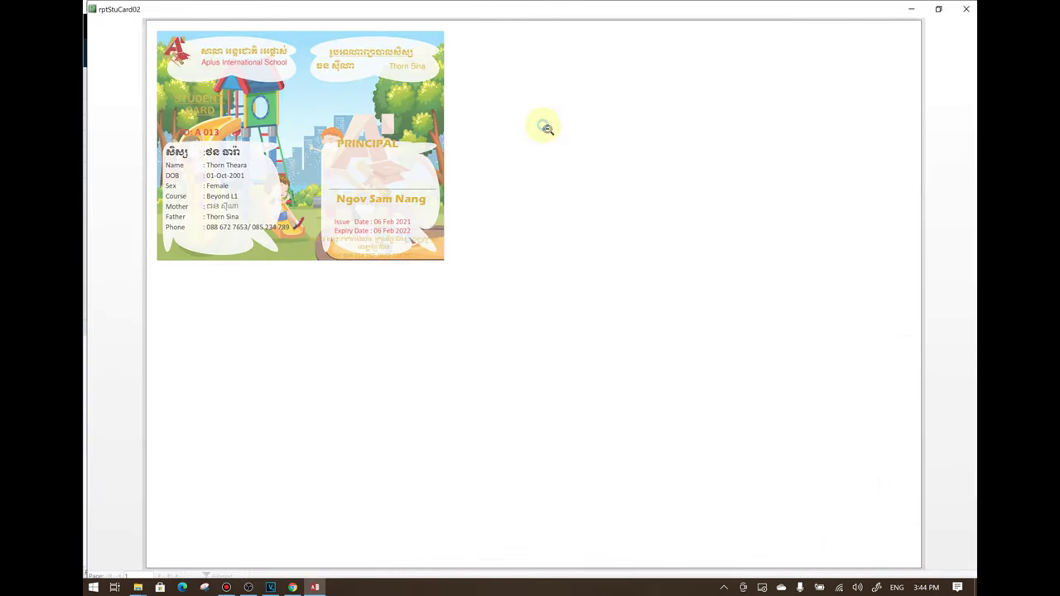
pyautogui.click(966, 8)
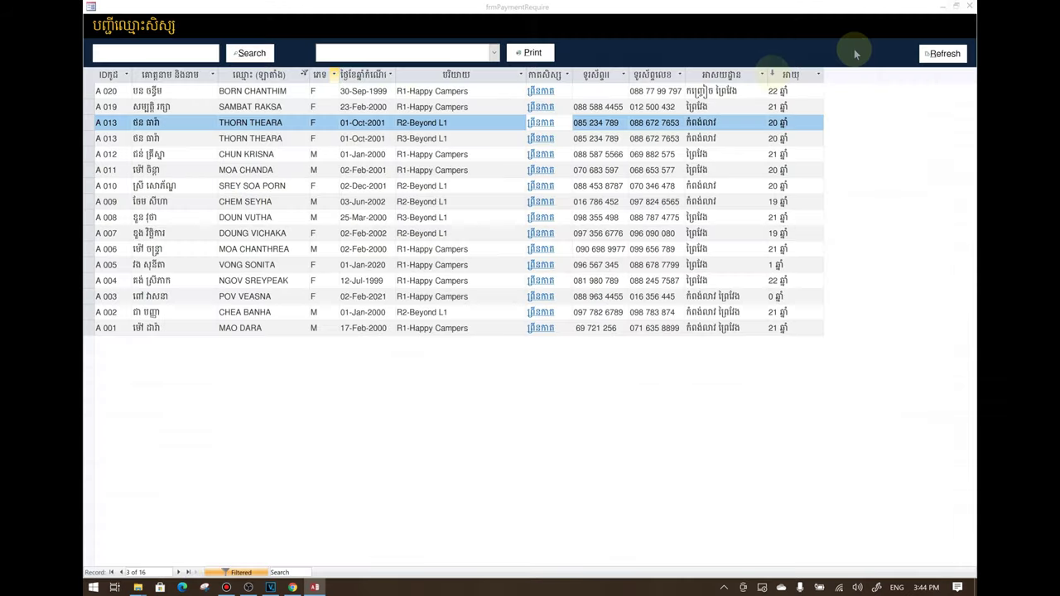
pyautogui.click(971, 6)
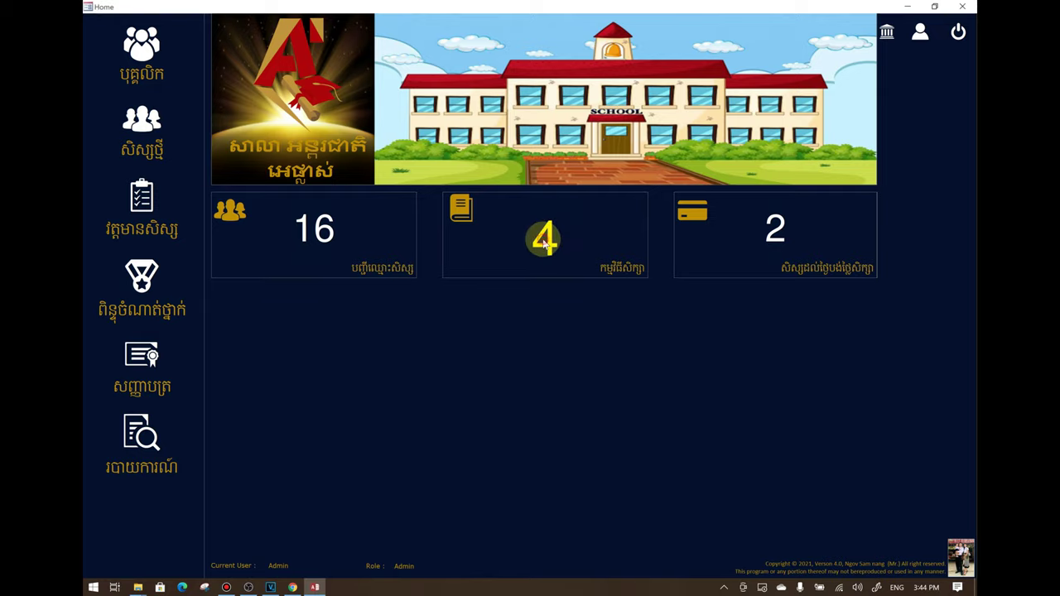
pyautogui.click(544, 241)
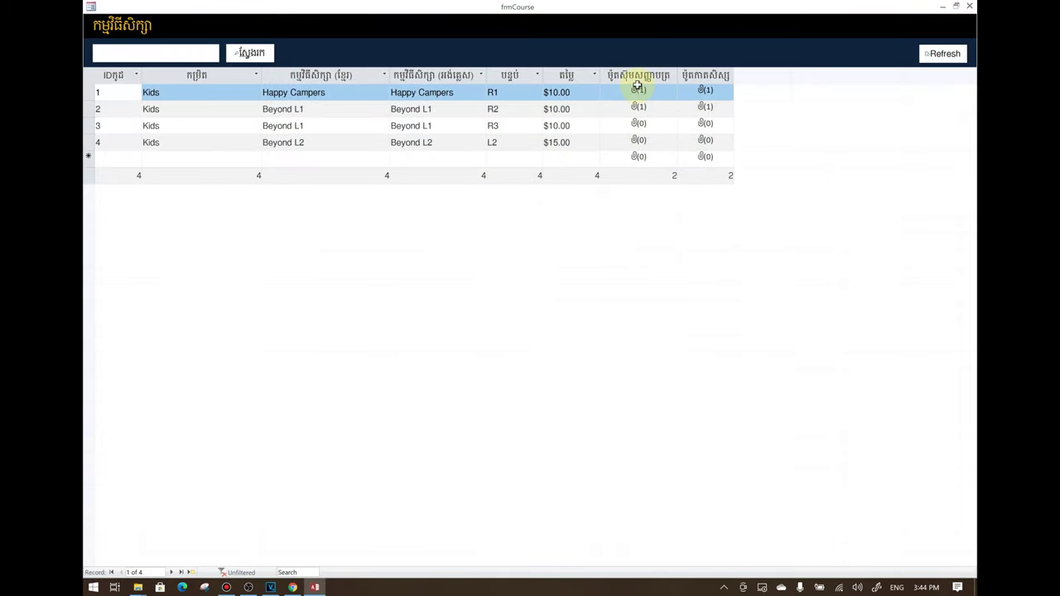
# Preview R1 Happy Campers certificates in rptCertificate01, paging forward two students before closing.
pyautogui.click(970, 7)
pyautogui.click(146, 367)
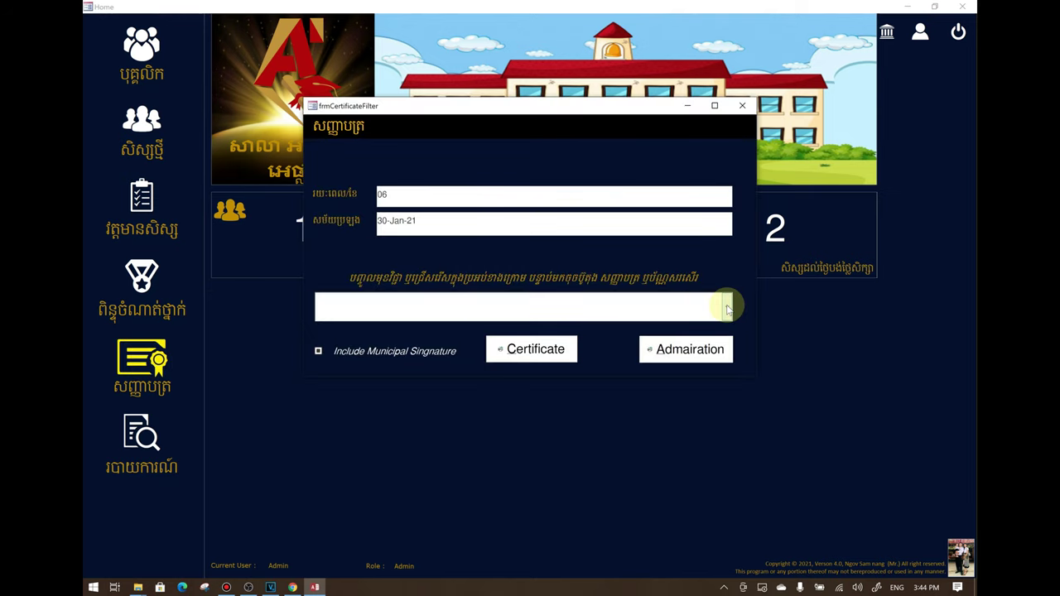
pyautogui.click(728, 305)
pyautogui.click(545, 332)
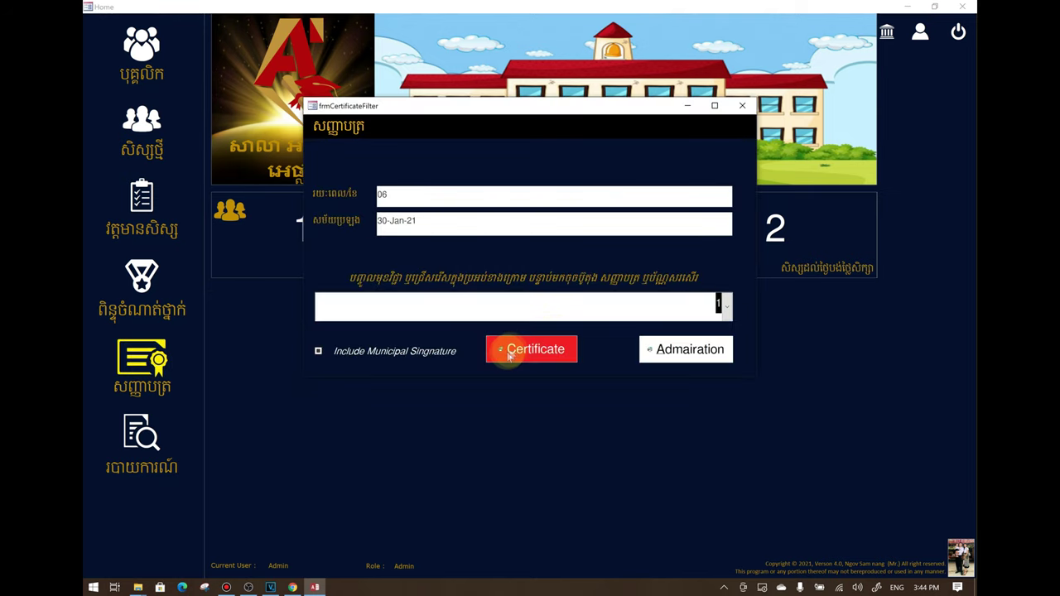
pyautogui.click(507, 350)
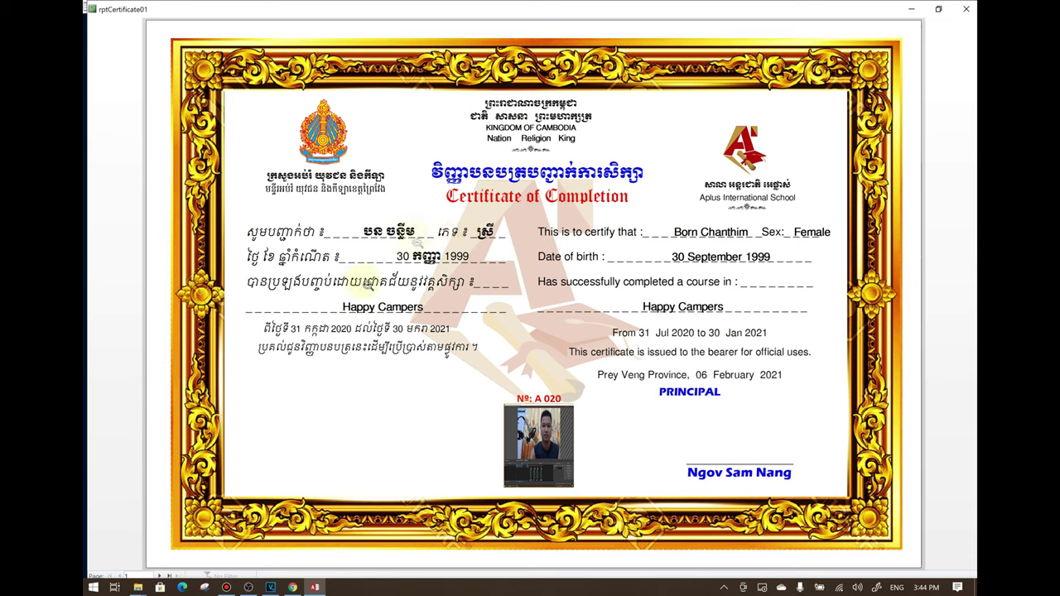
pyautogui.click(159, 577)
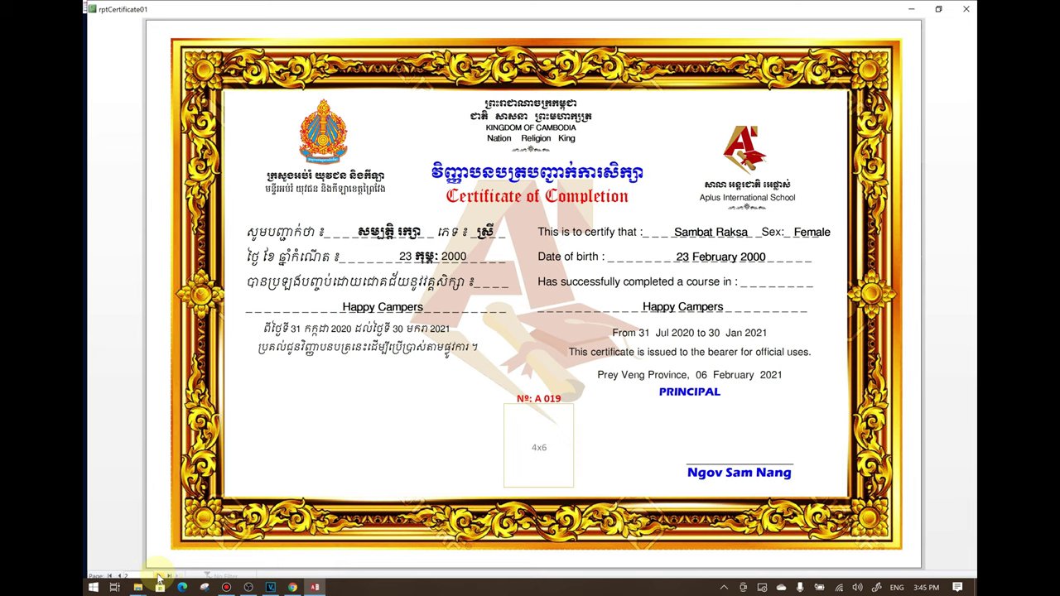
pyautogui.click(159, 577)
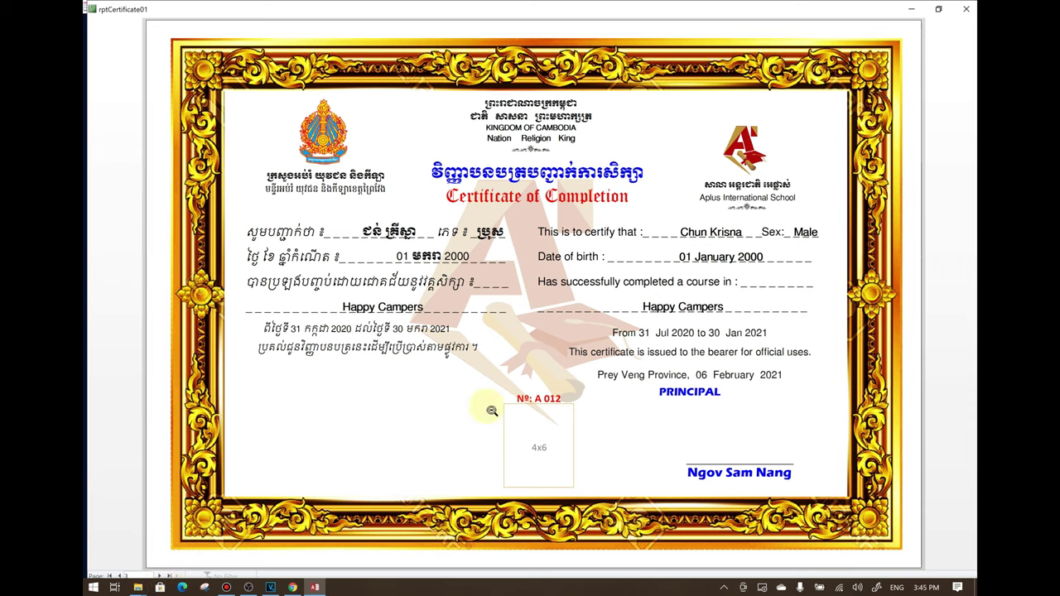
pyautogui.click(966, 9)
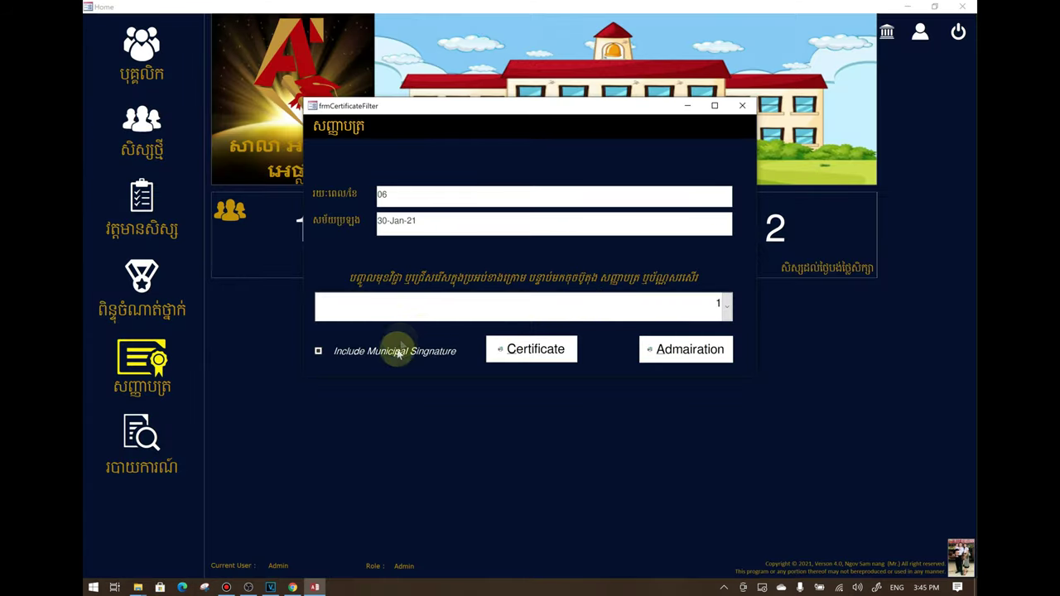
# Tick Include Municipal Signature and preview the Happy Campers certificates, then close the options.
pyautogui.click(517, 348)
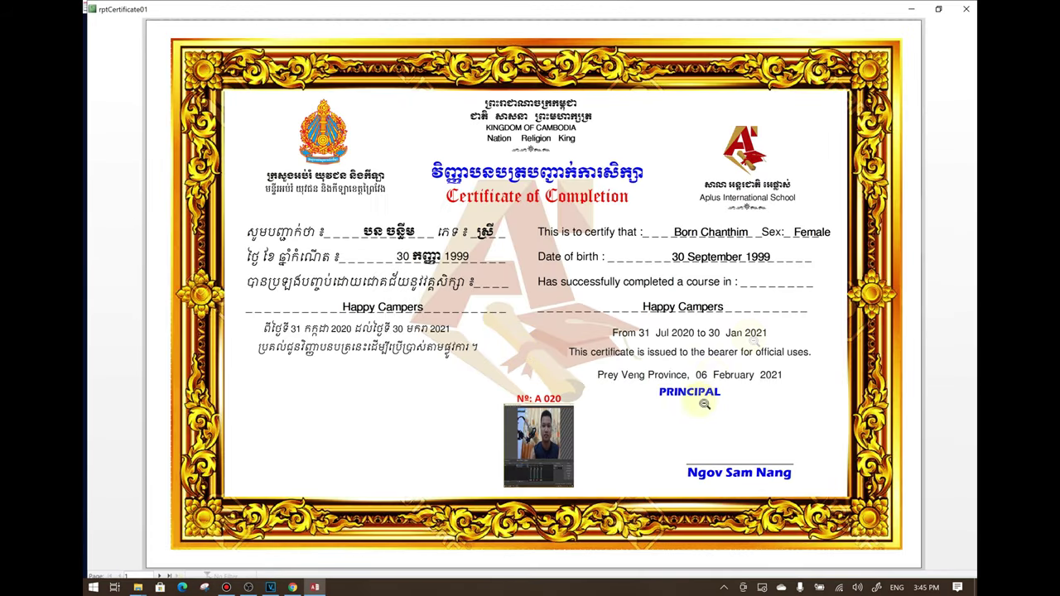
pyautogui.click(966, 8)
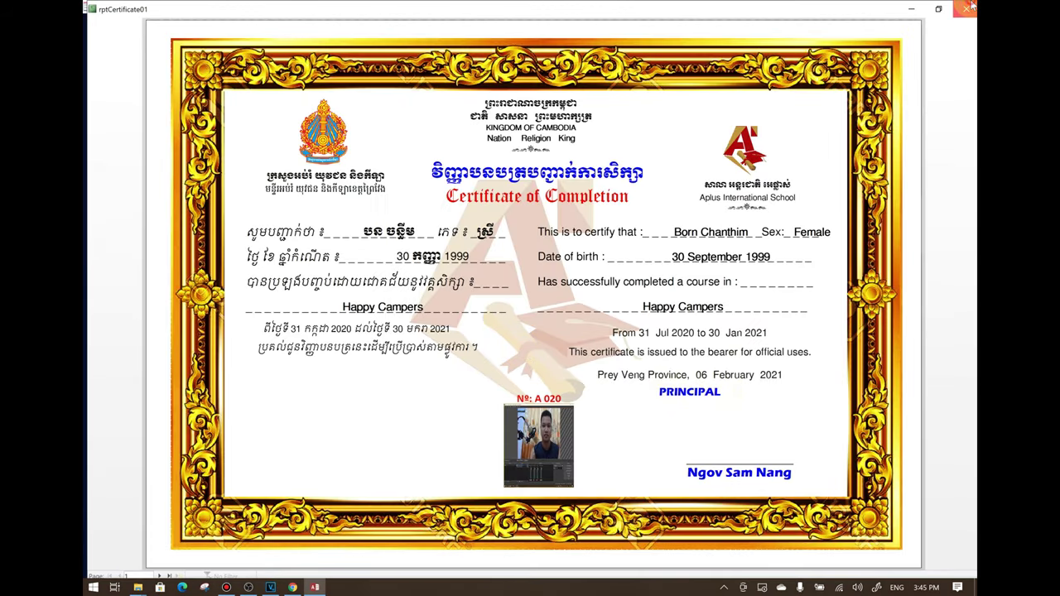
pyautogui.click(359, 352)
pyautogui.click(358, 352)
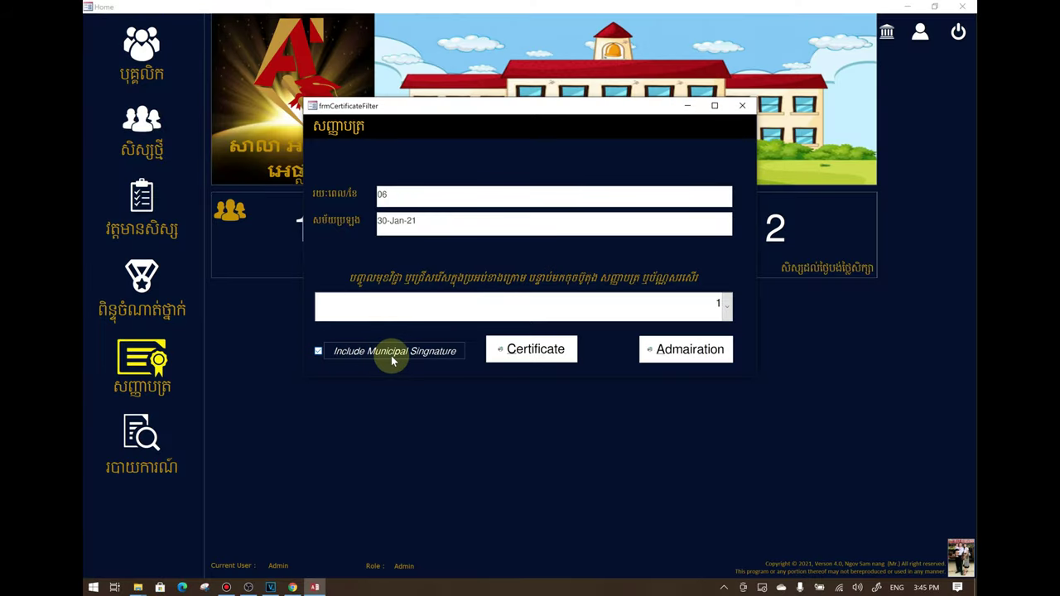
pyautogui.click(509, 355)
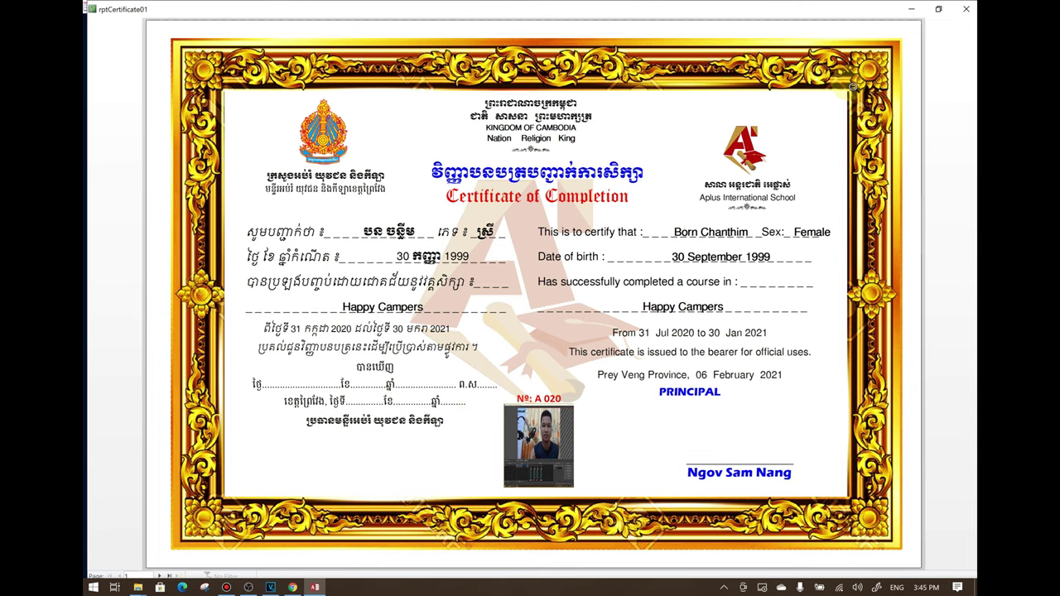
pyautogui.click(966, 8)
pyautogui.click(744, 107)
pyautogui.click(578, 235)
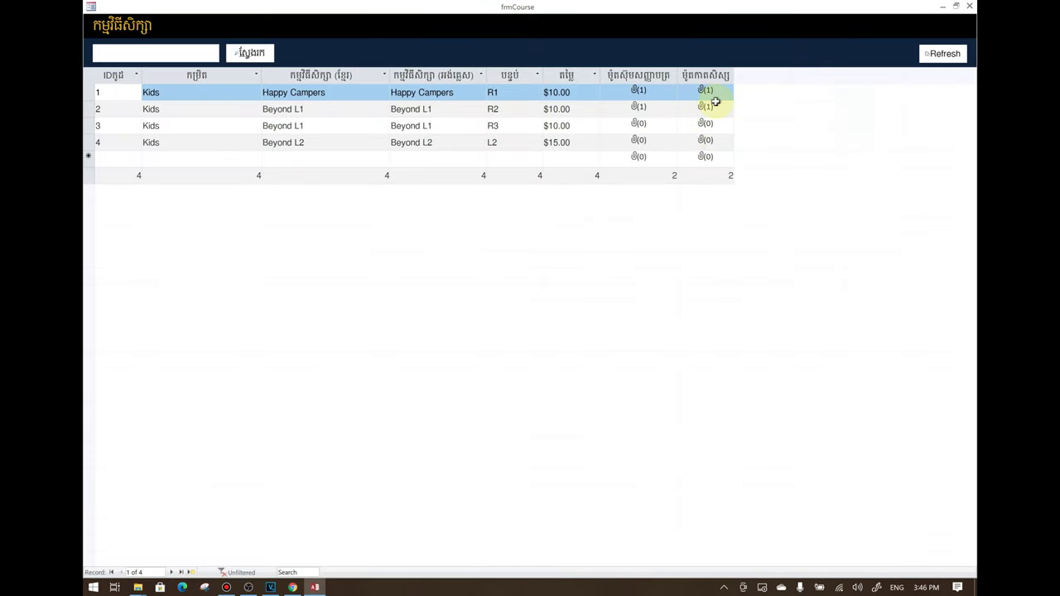
# View the Beyond L1 course's Bor01Gold.png border attachment and remove it.
pyautogui.click(638, 108)
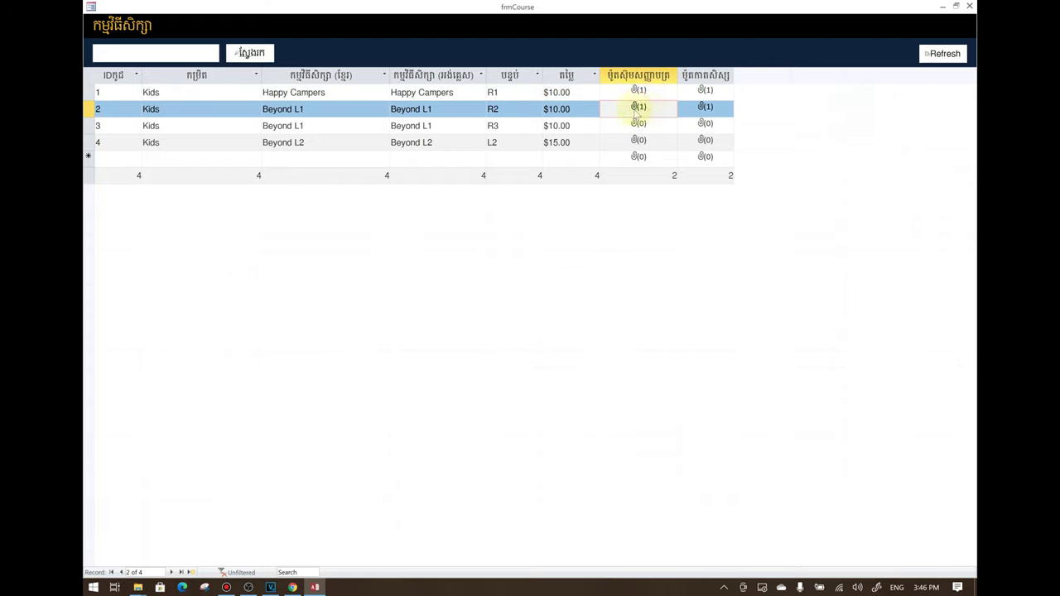
pyautogui.doubleClick(638, 108)
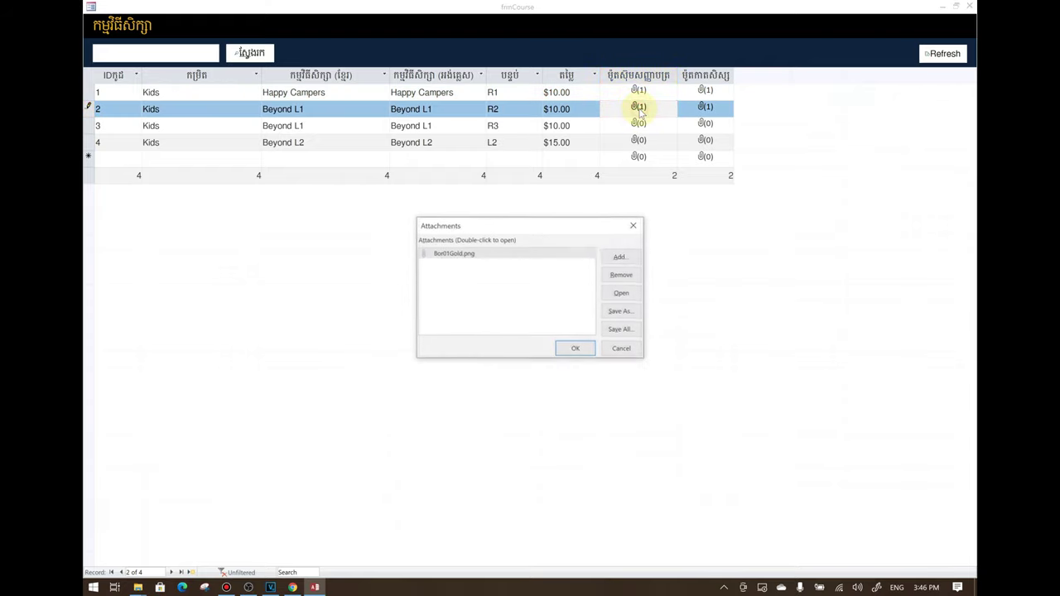
pyautogui.click(557, 254)
pyautogui.click(622, 294)
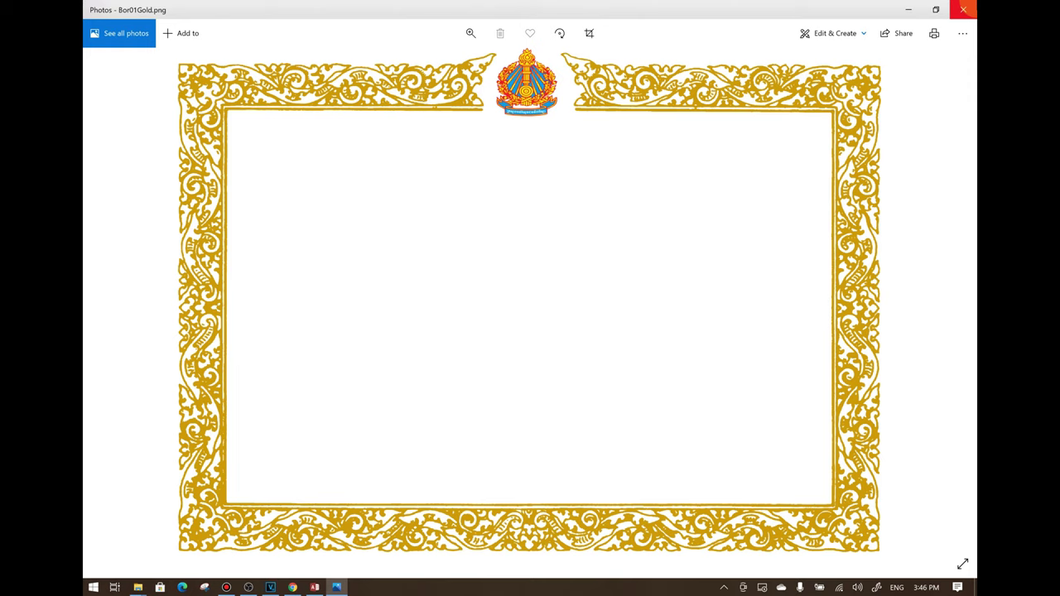
pyautogui.click(964, 9)
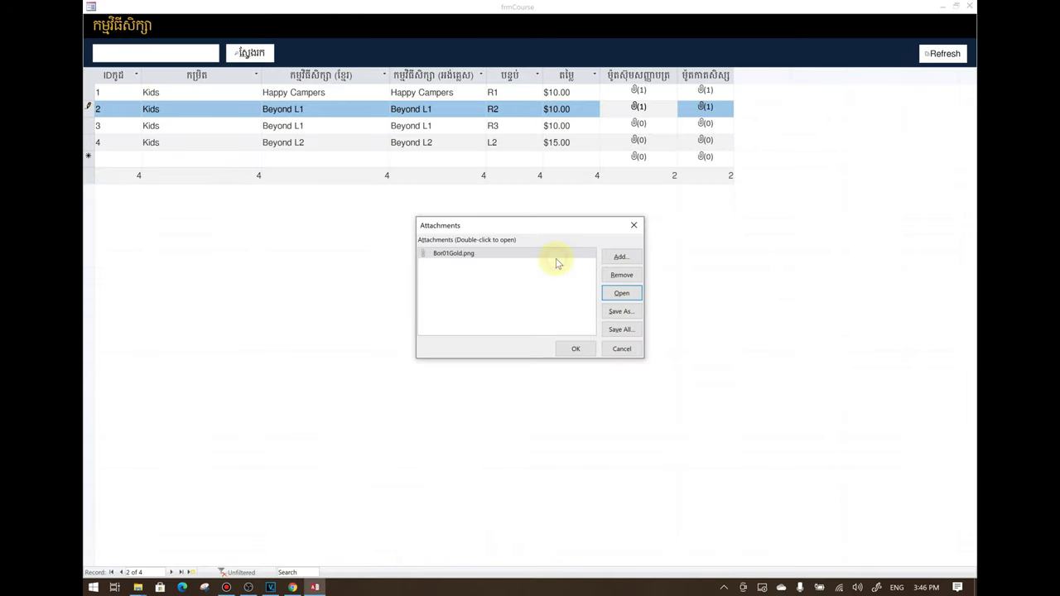
pyautogui.click(621, 275)
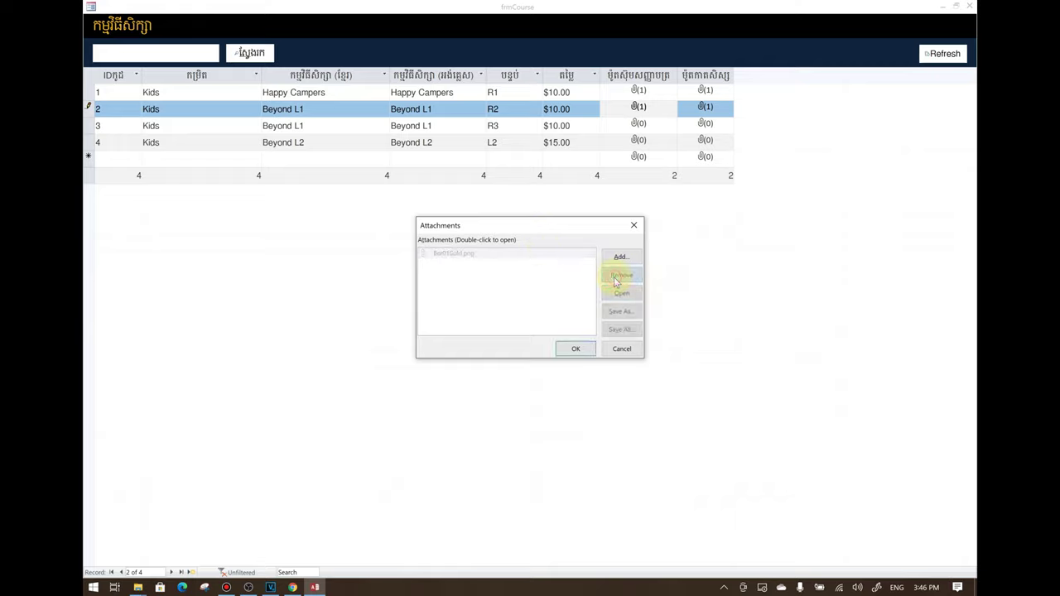
pyautogui.click(570, 352)
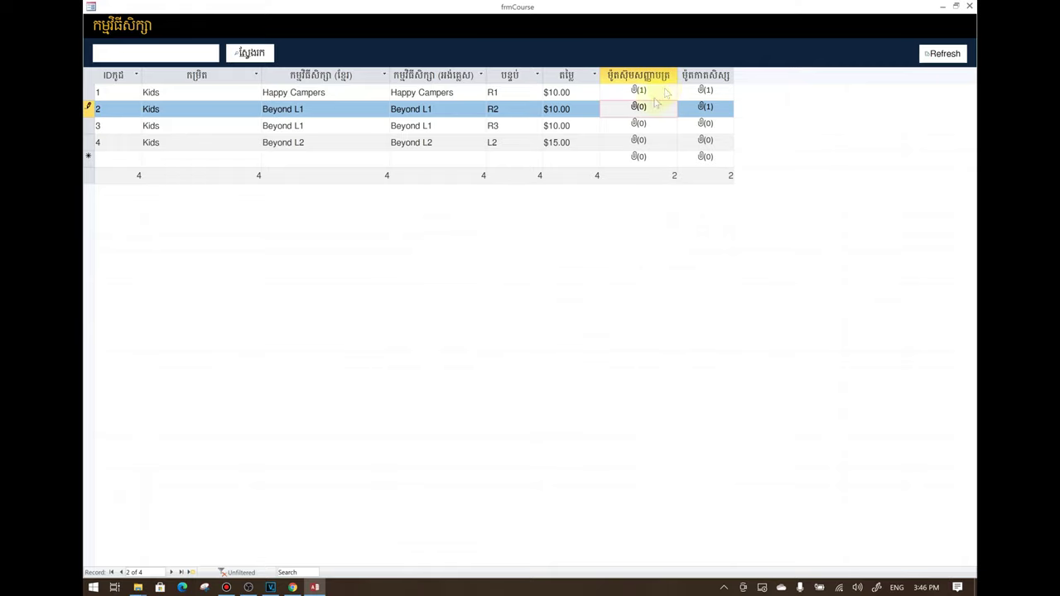
# Attach Bor J.png from the 2-Certificate Border folder, confirm, and close the course list.
pyautogui.doubleClick(640, 109)
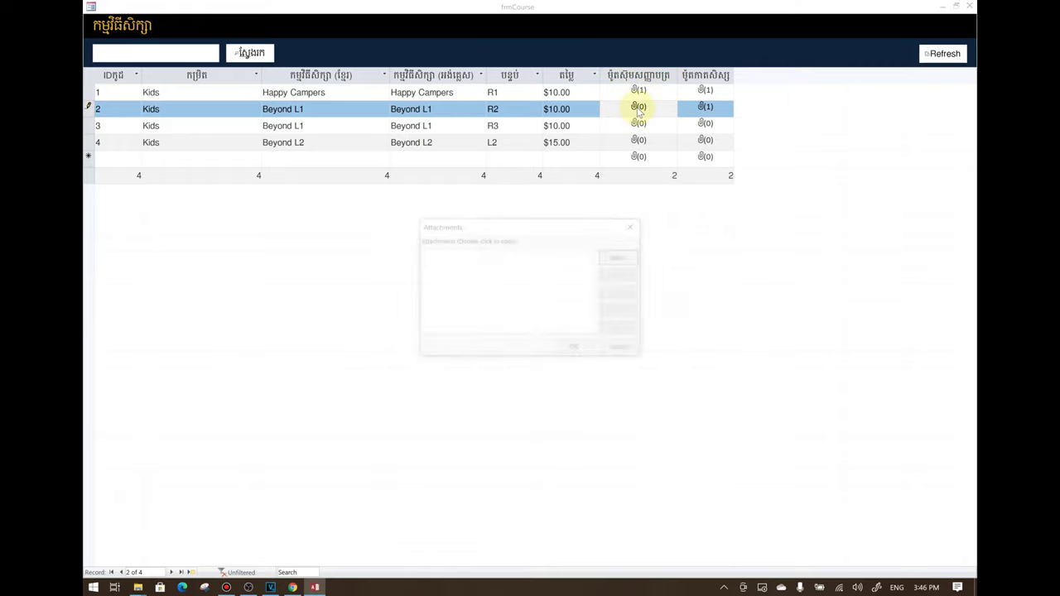
pyautogui.click(622, 256)
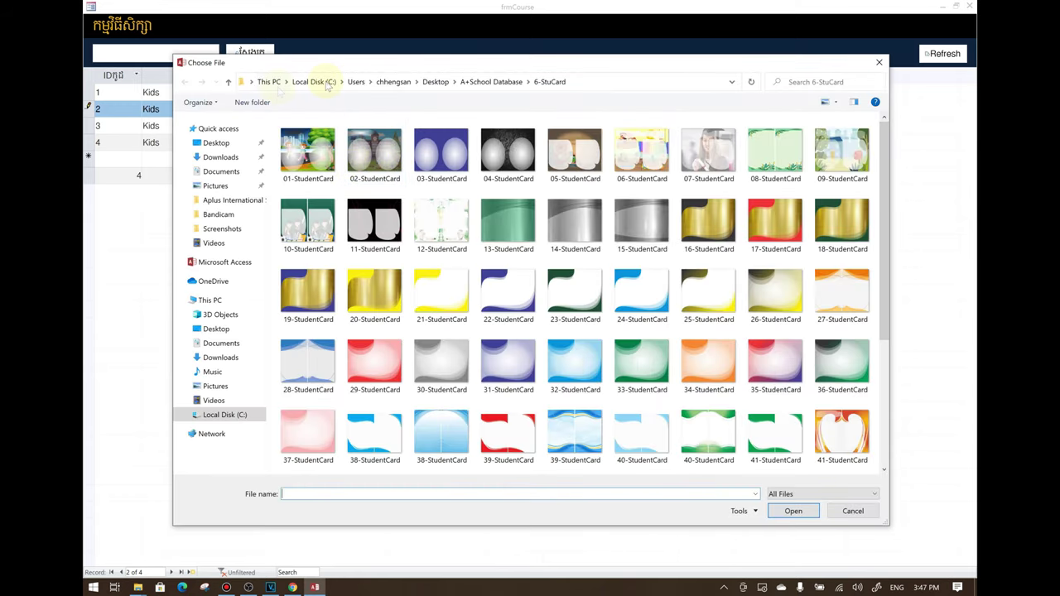
pyautogui.click(470, 83)
pyautogui.click(341, 154)
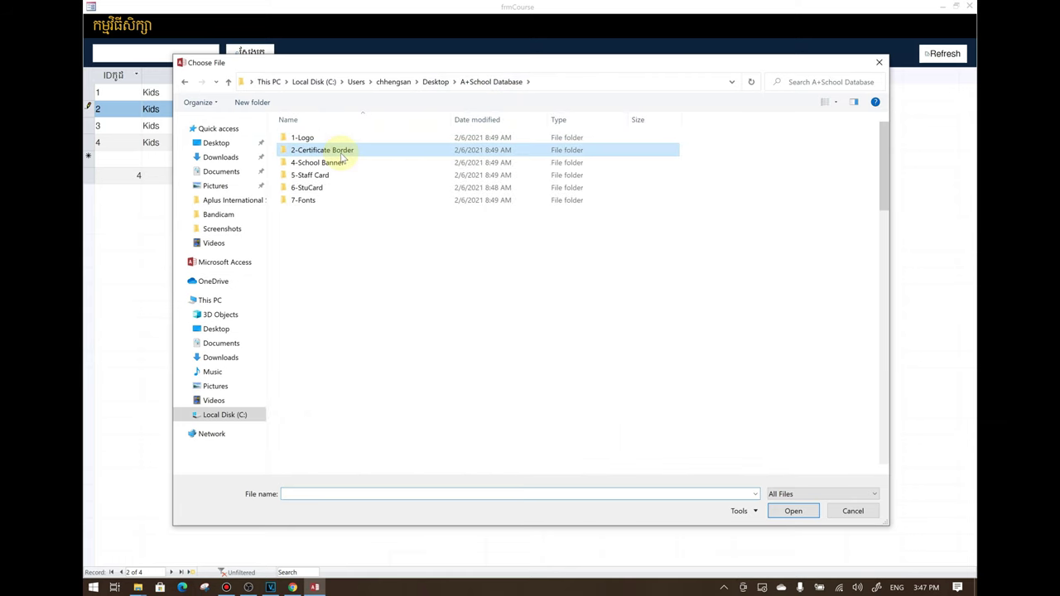
pyautogui.doubleClick(341, 154)
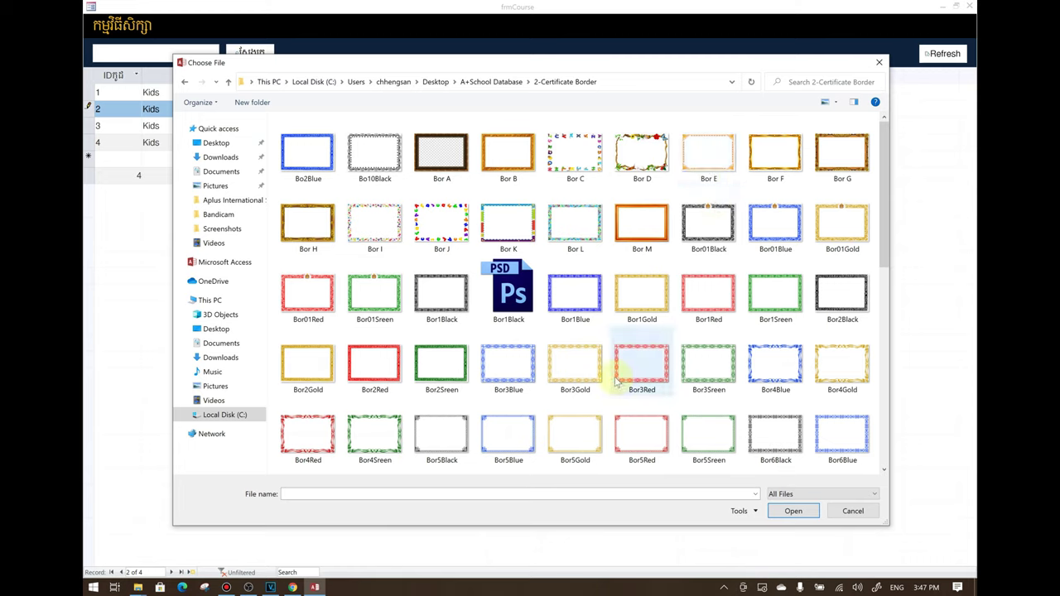
pyautogui.click(578, 223)
pyautogui.click(427, 212)
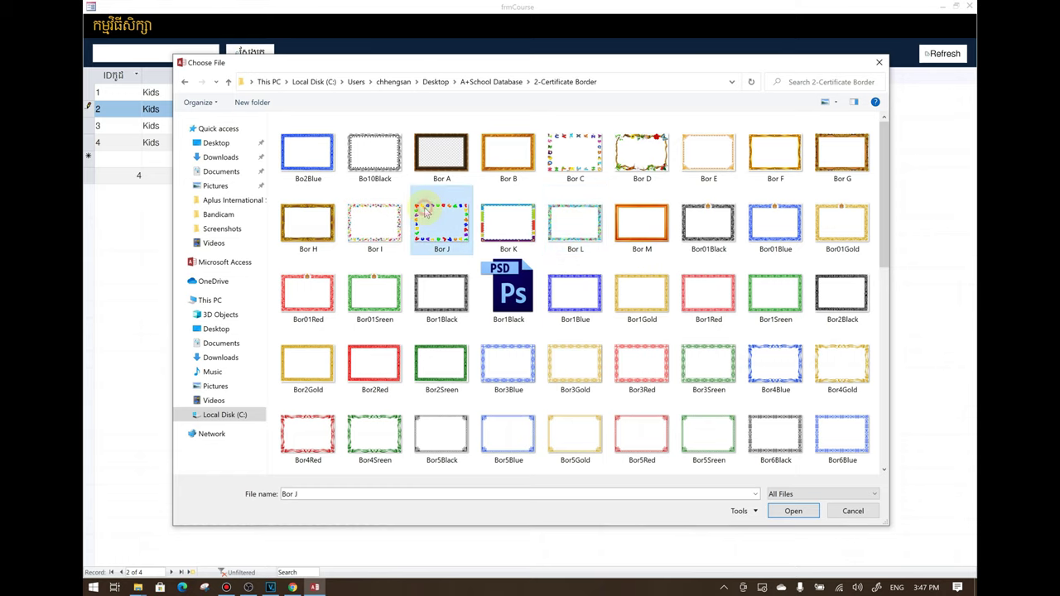
pyautogui.click(792, 512)
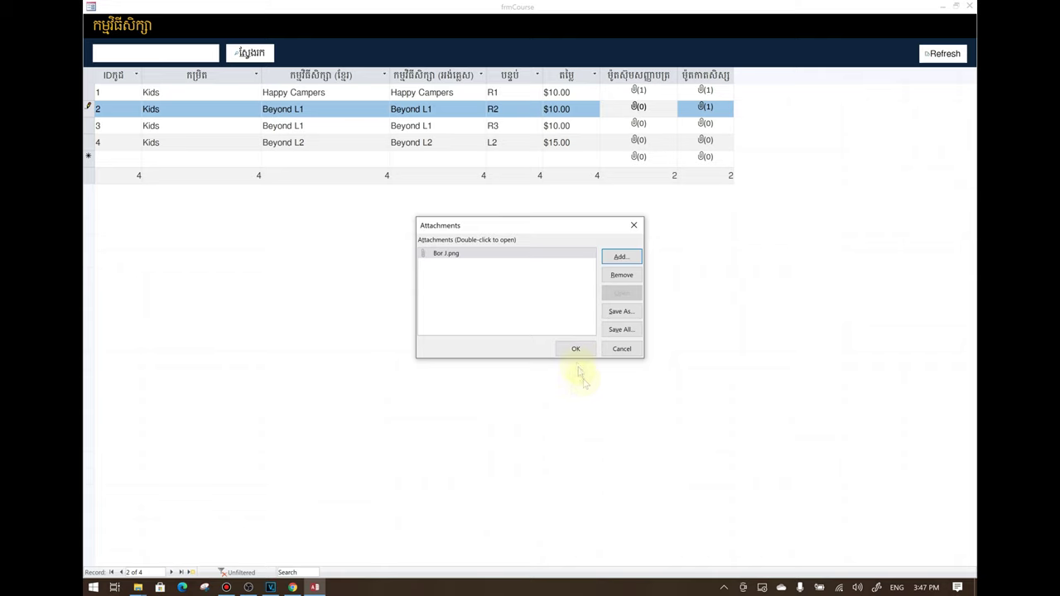
pyautogui.click(574, 350)
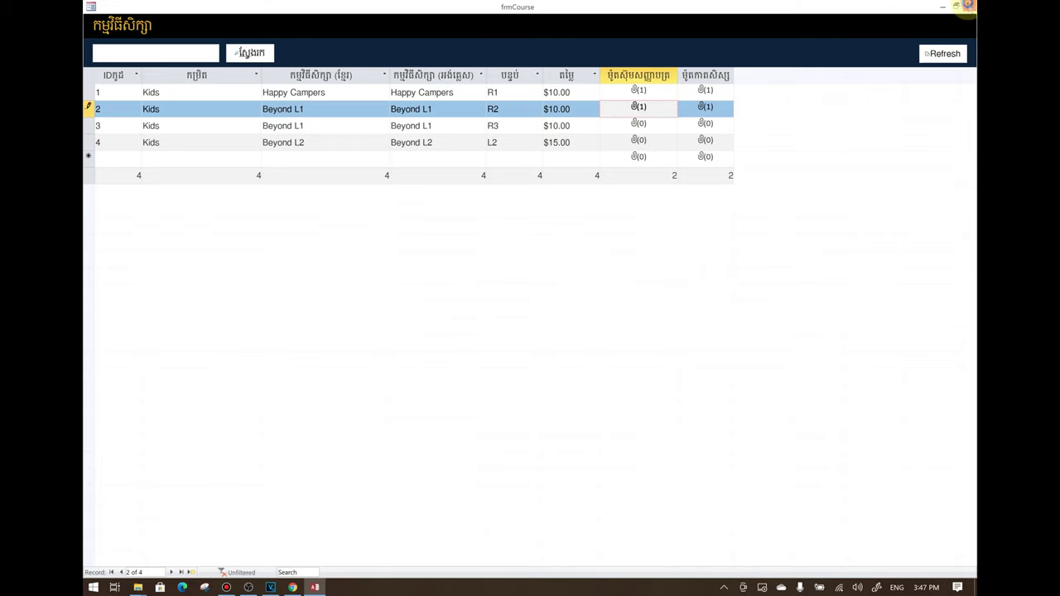
pyautogui.click(967, 6)
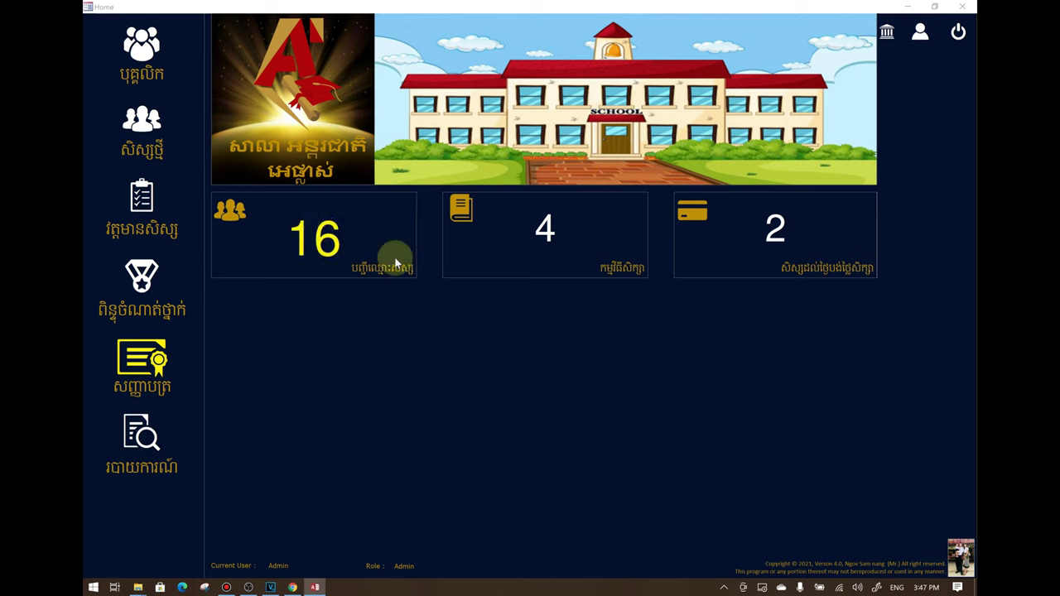
# Preview the R2 Beyond L1 certificate showing the new Bor J border, then close it.
pyautogui.click(157, 360)
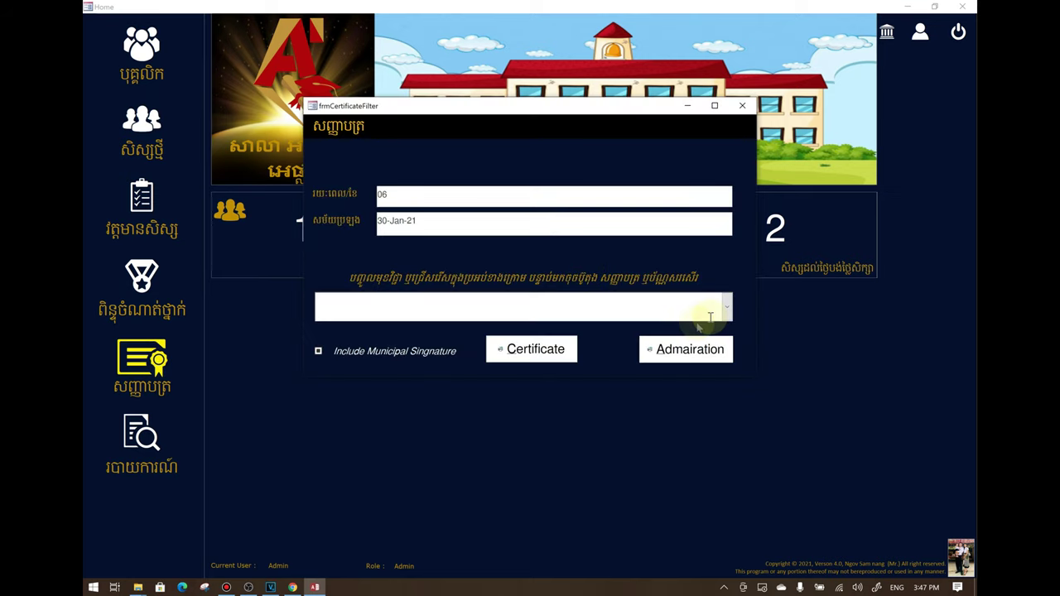
pyautogui.click(726, 308)
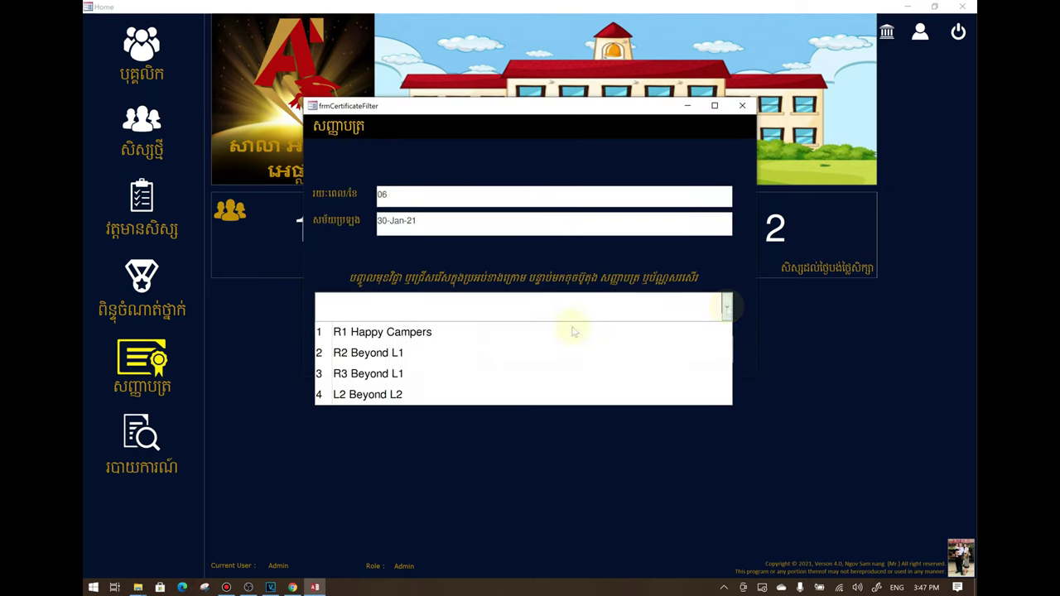
pyautogui.click(421, 352)
pyautogui.click(527, 352)
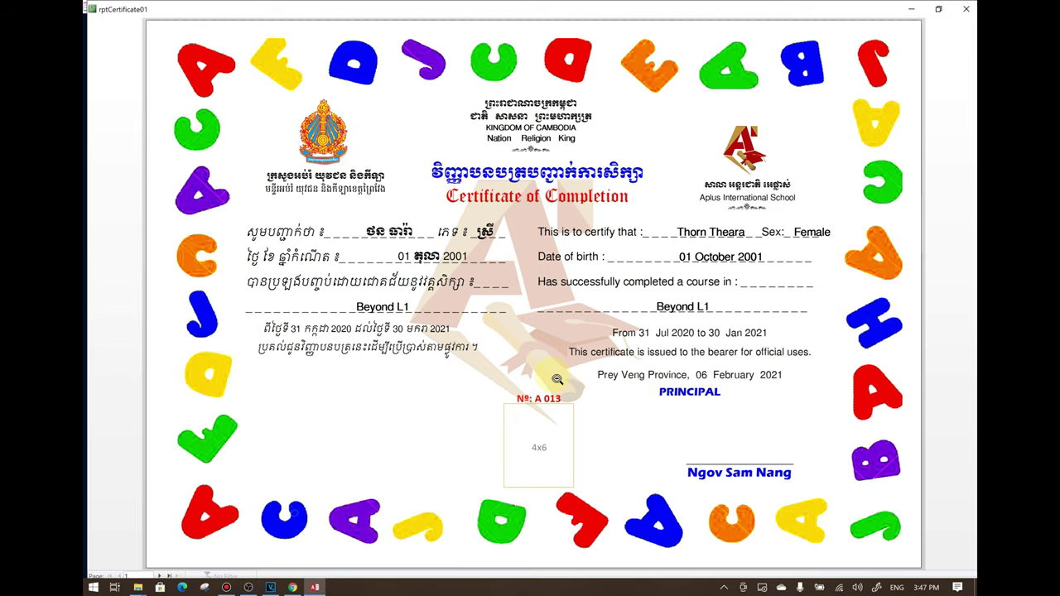
pyautogui.click(966, 9)
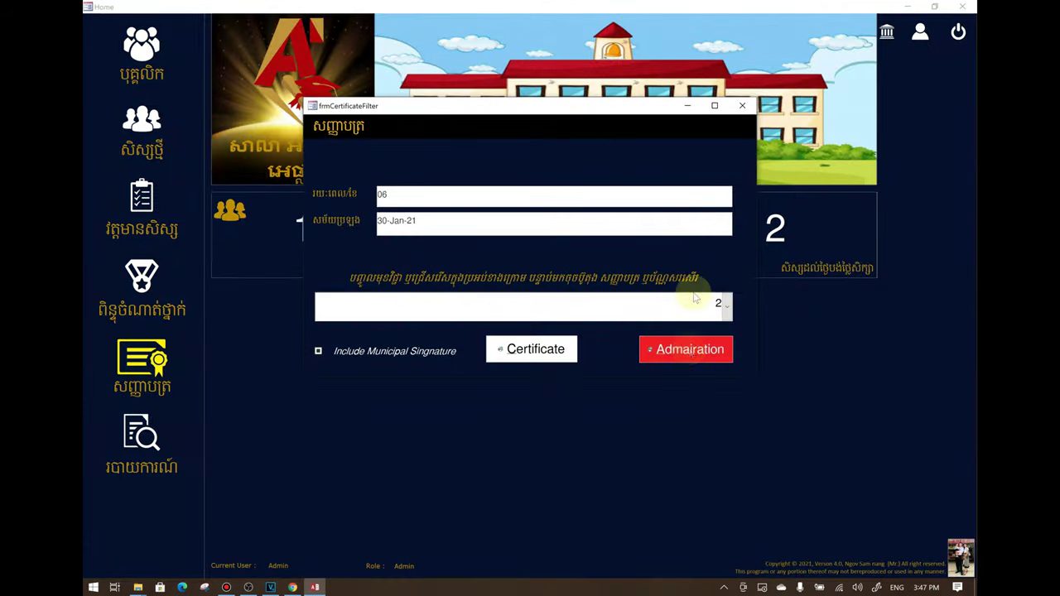
# Close the certificate options and open the frmExam score sheet for R1 Happy Campers.
pyautogui.click(742, 106)
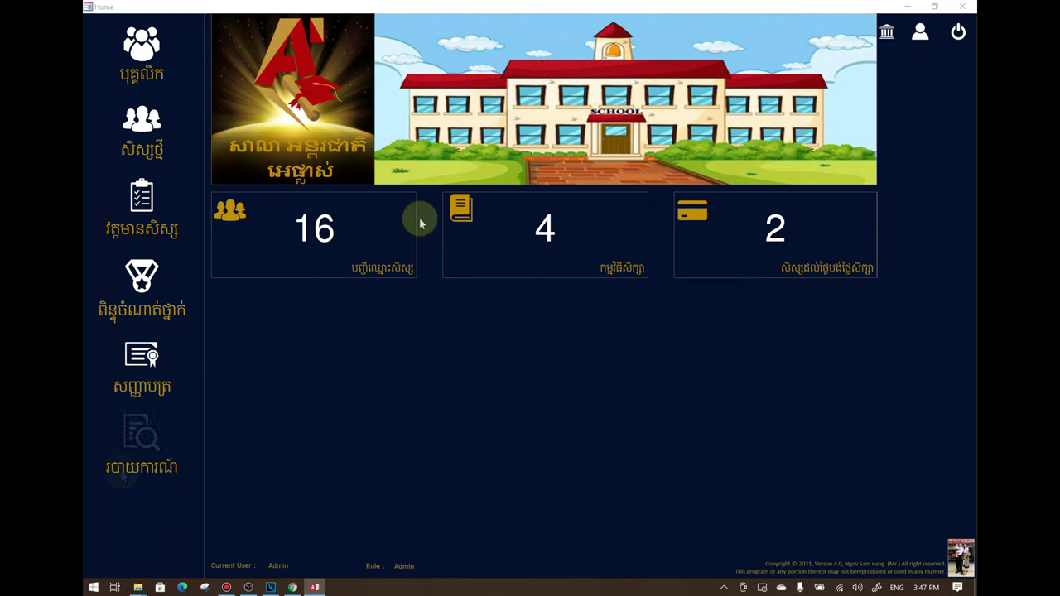
pyautogui.click(141, 273)
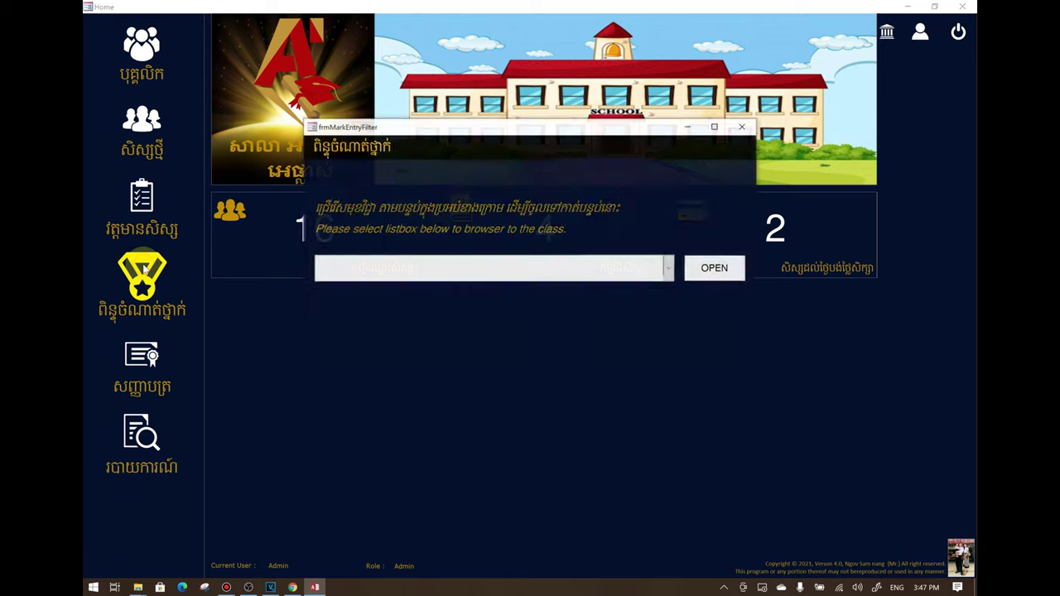
pyautogui.click(669, 267)
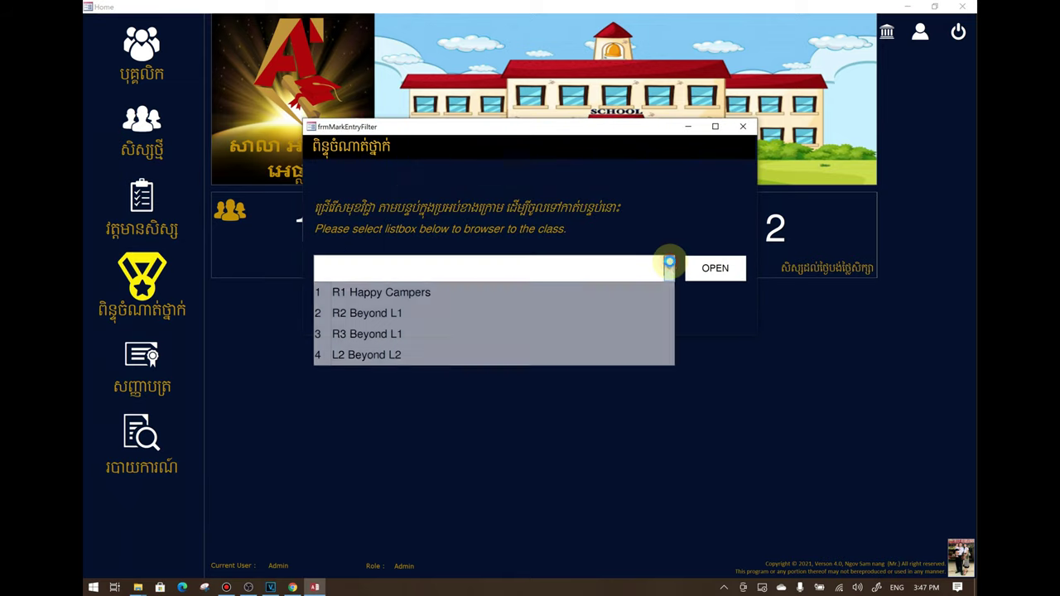
pyautogui.click(575, 291)
pyautogui.click(703, 276)
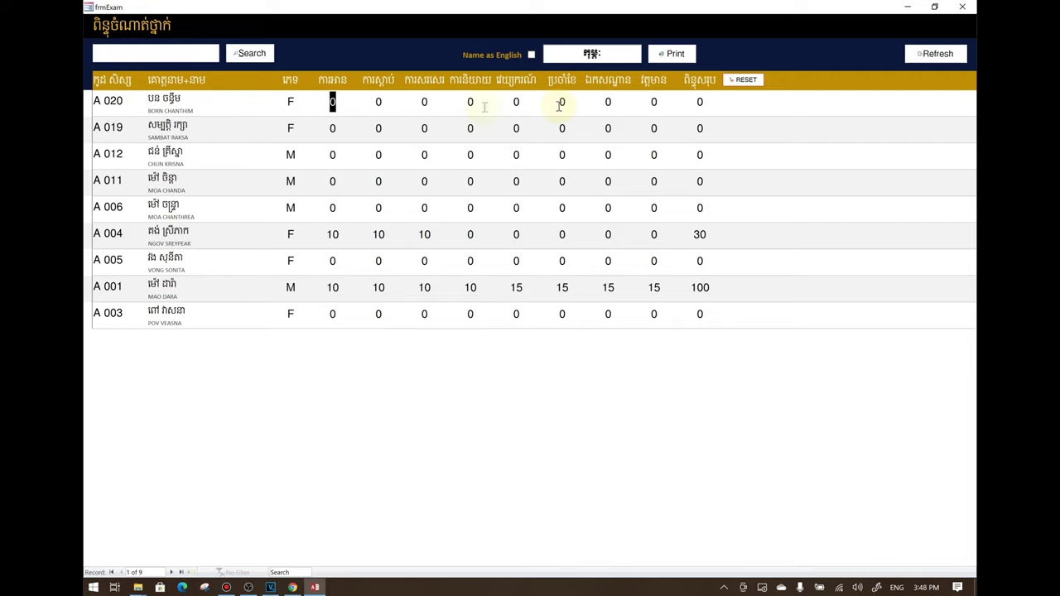
pyautogui.click(676, 56)
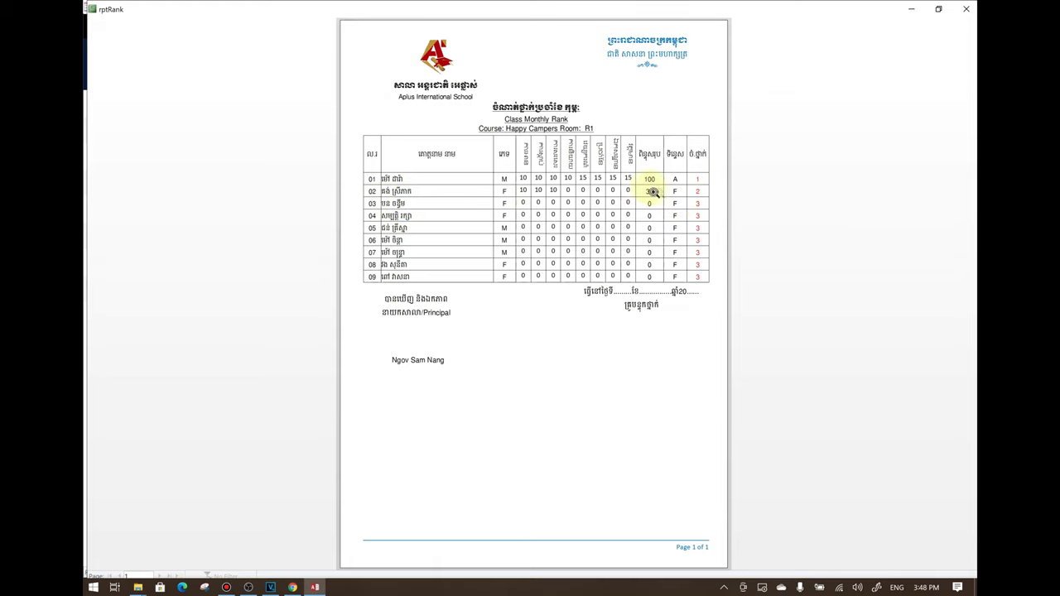
pyautogui.click(966, 10)
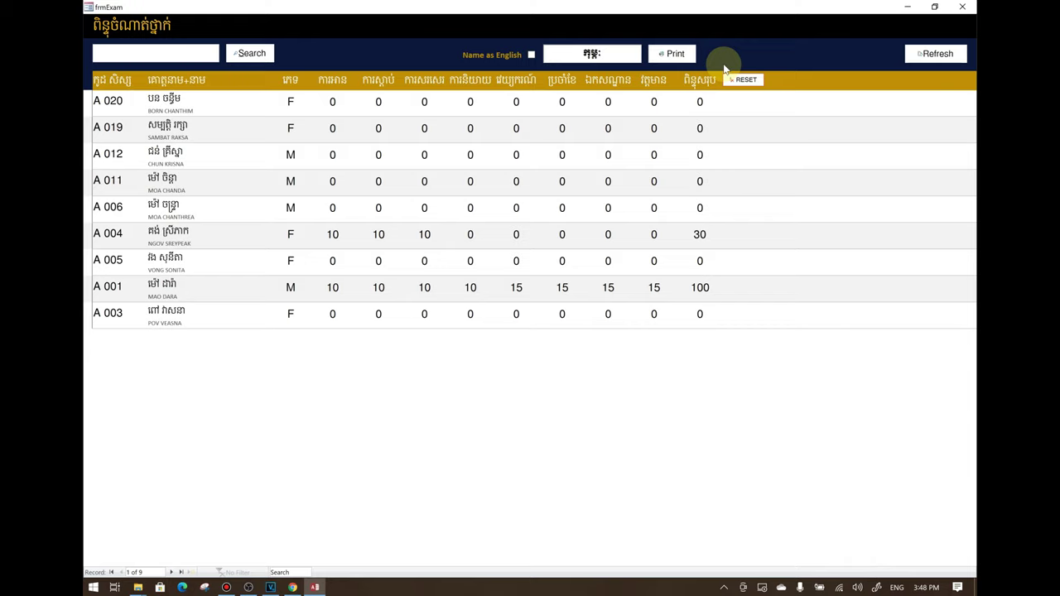
# Print the rank report with Name as English ticked, then close the preview.
pyautogui.click(533, 55)
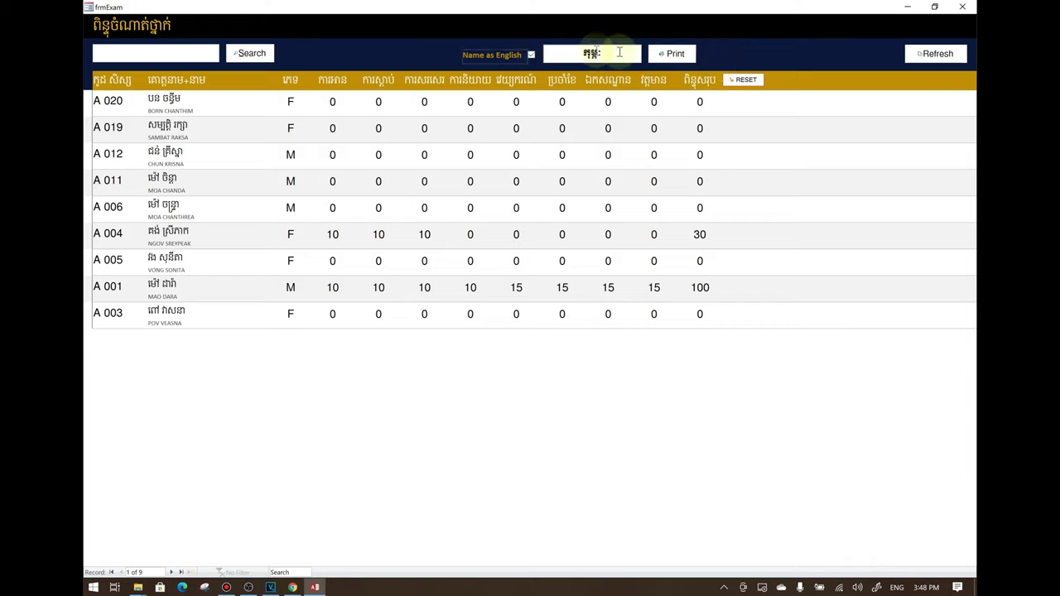
pyautogui.click(673, 58)
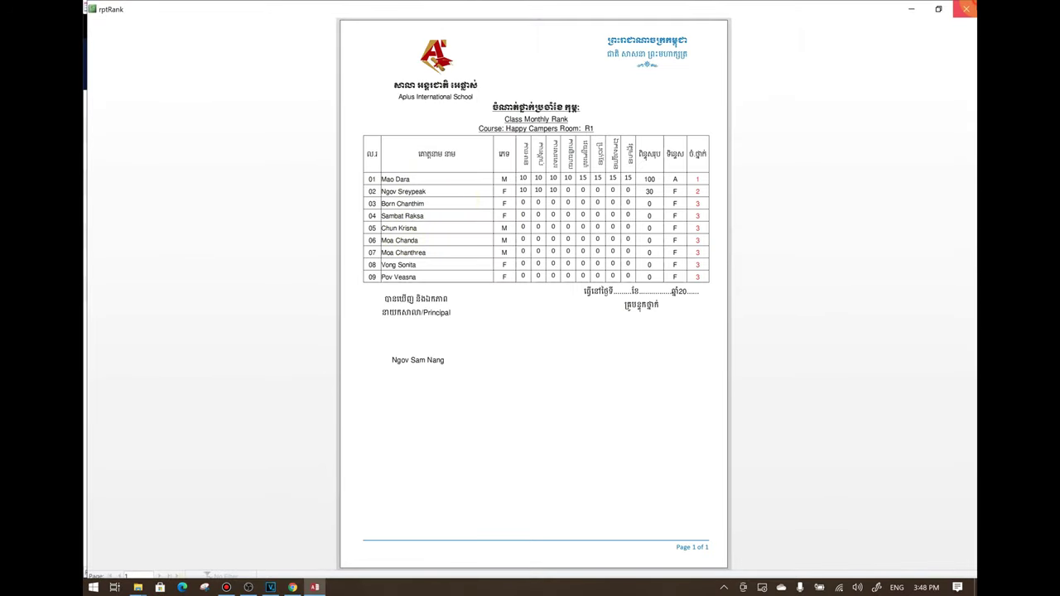
pyautogui.click(965, 9)
# Untick Name as English and print the rank report with Khmer names.
pyautogui.click(533, 56)
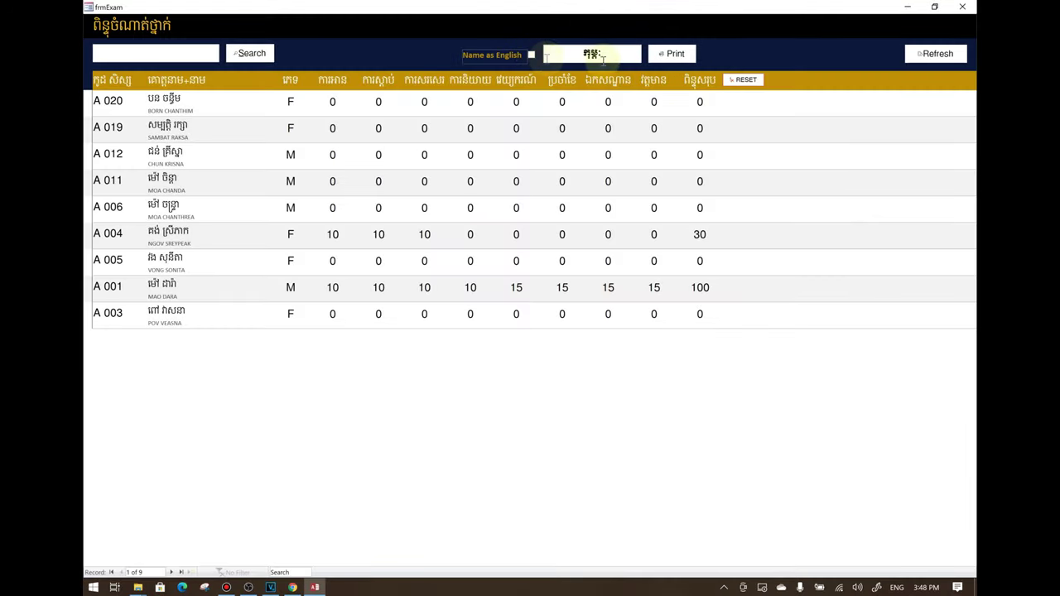
pyautogui.click(673, 54)
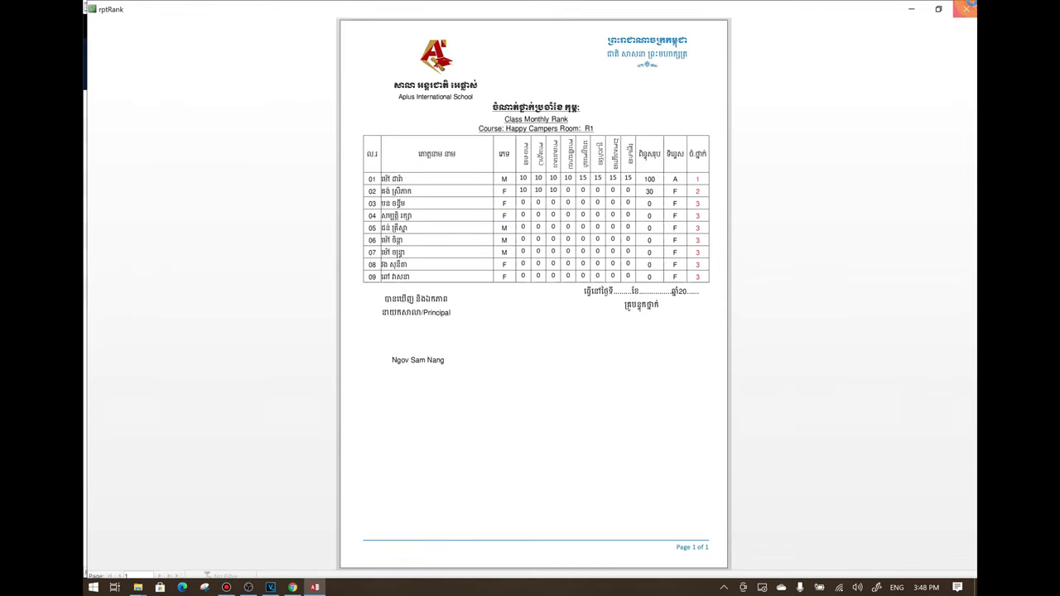
pyautogui.click(965, 8)
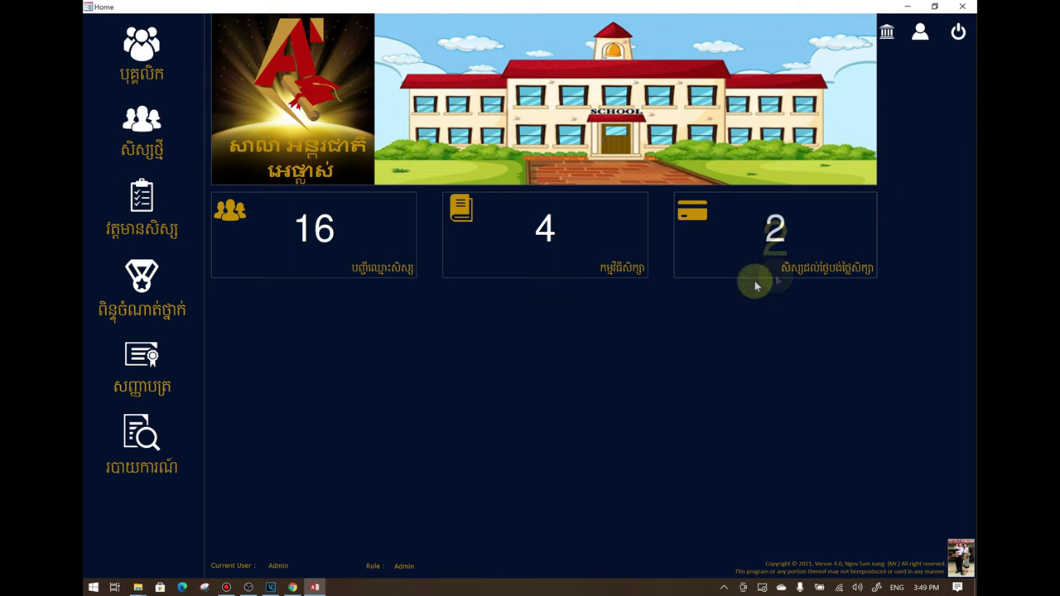
# Open the 16-student fee-due list and inspect the last record's course and days-overdue values.
pyautogui.click(755, 249)
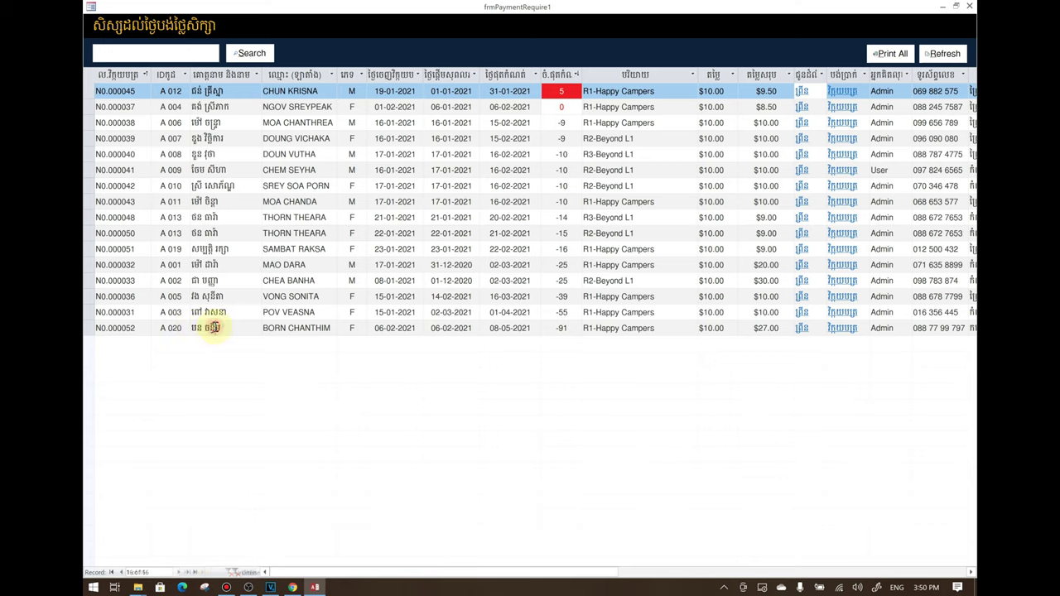
pyautogui.click(213, 328)
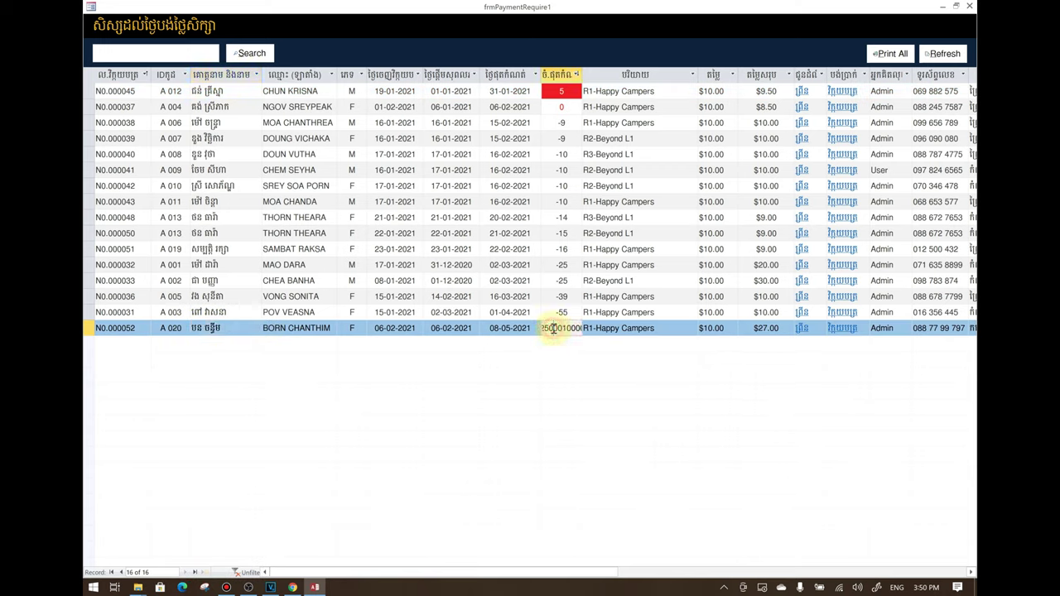
pyautogui.click(607, 328)
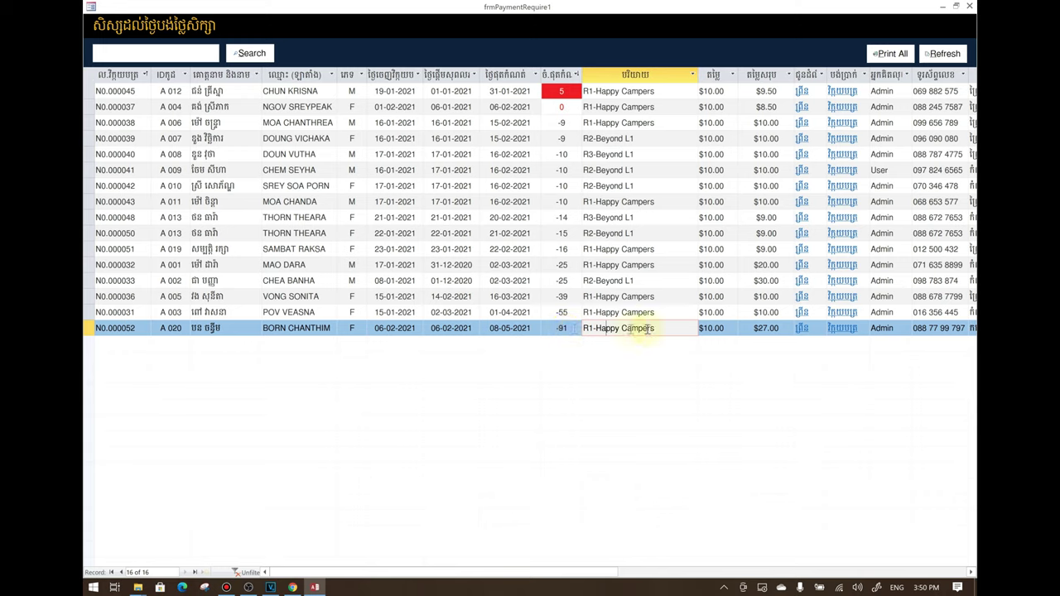
pyautogui.click(560, 330)
pyautogui.click(616, 330)
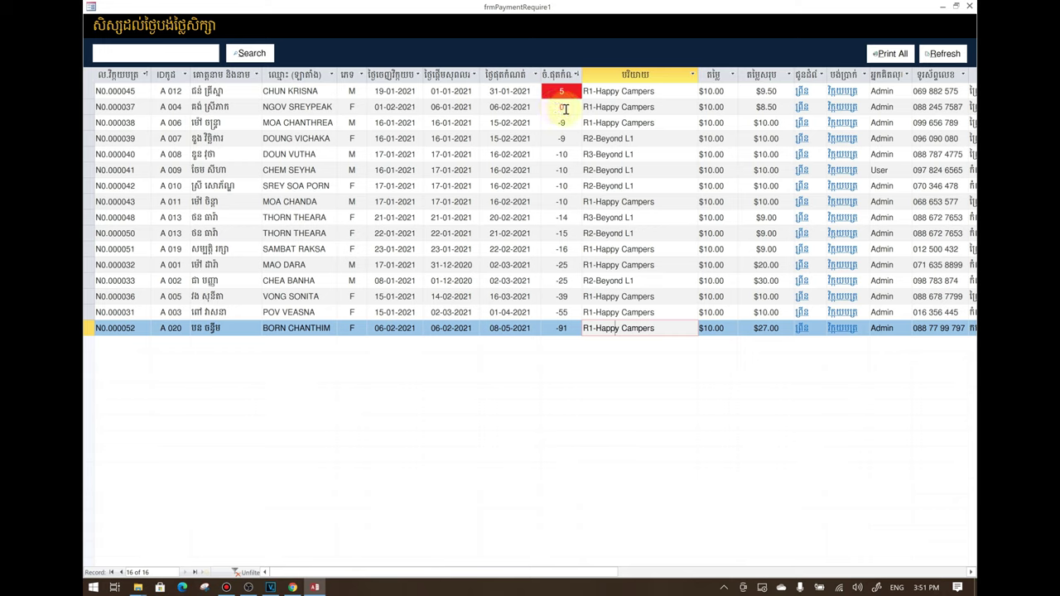
# Check the second student's due date, then search for 20 and clear the search to list all 16.
pyautogui.click(560, 108)
pyautogui.click(534, 108)
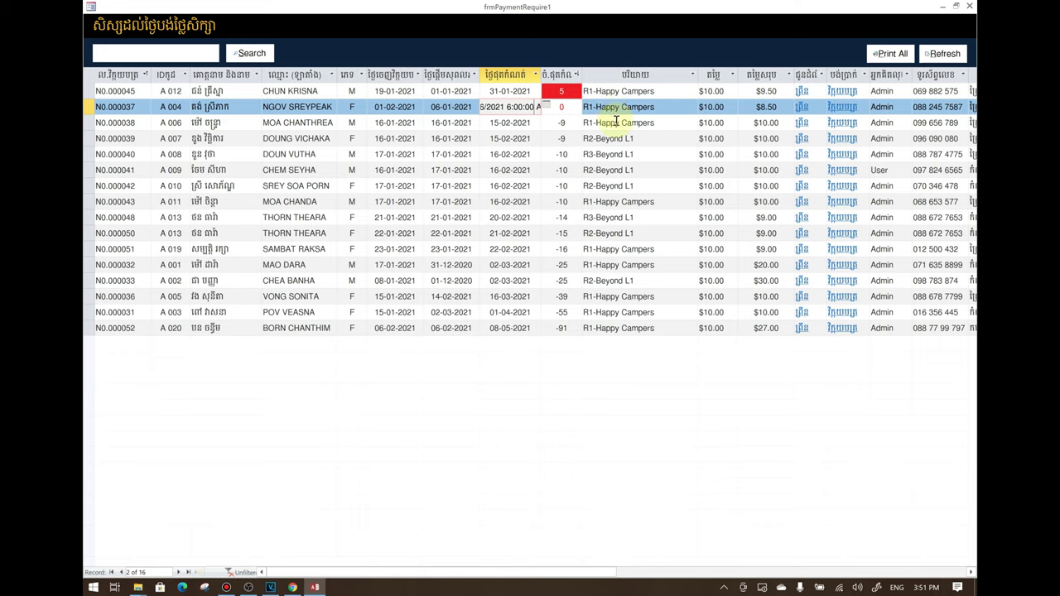
pyautogui.click(196, 55)
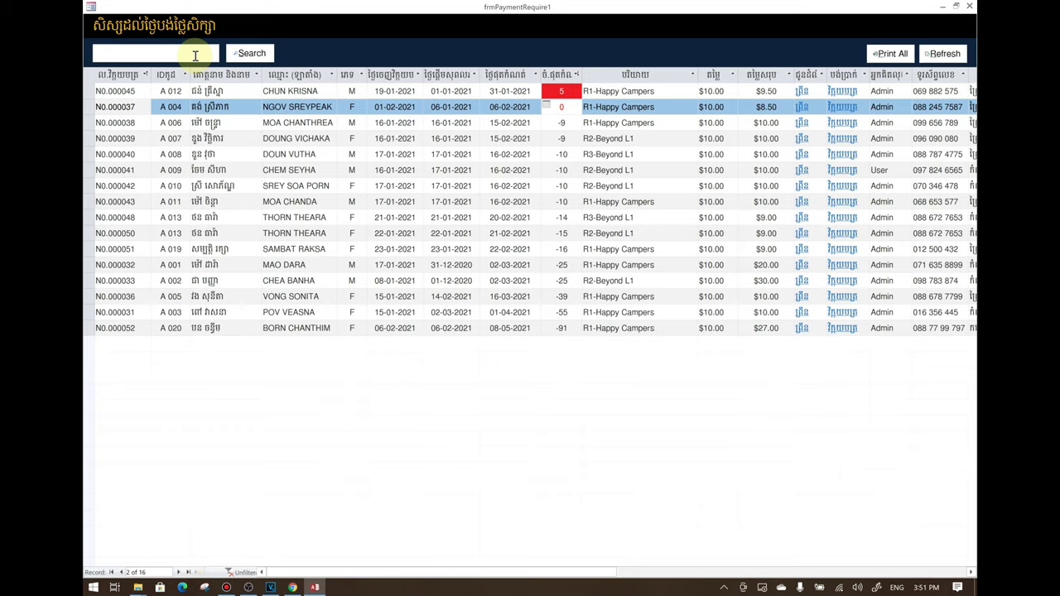
pyautogui.write('20')
pyautogui.click(250, 53)
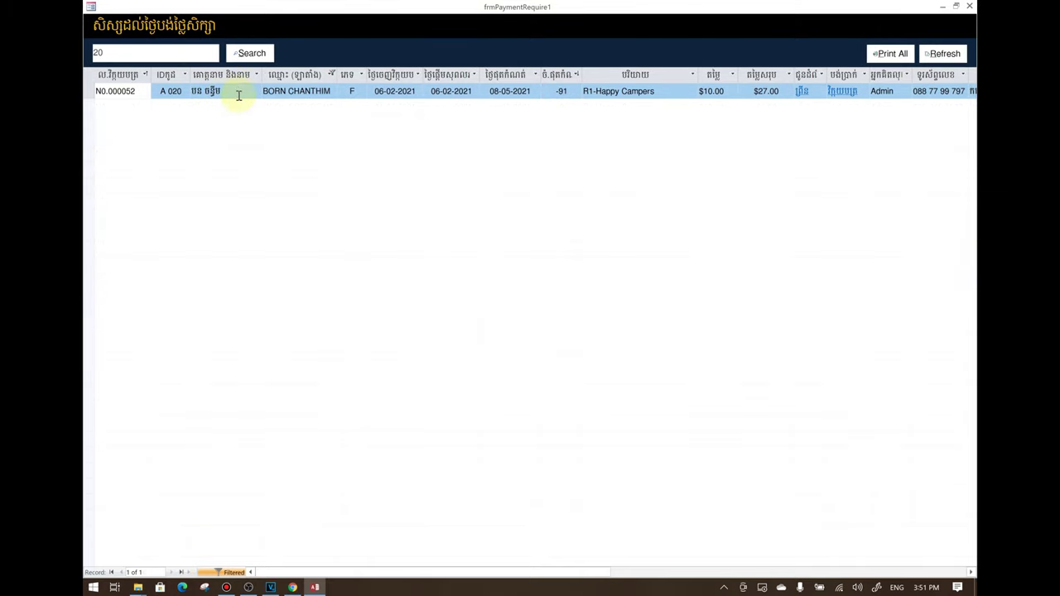
pyautogui.click(153, 58)
pyautogui.press('BackSpace')
pyautogui.press('BackSpace')
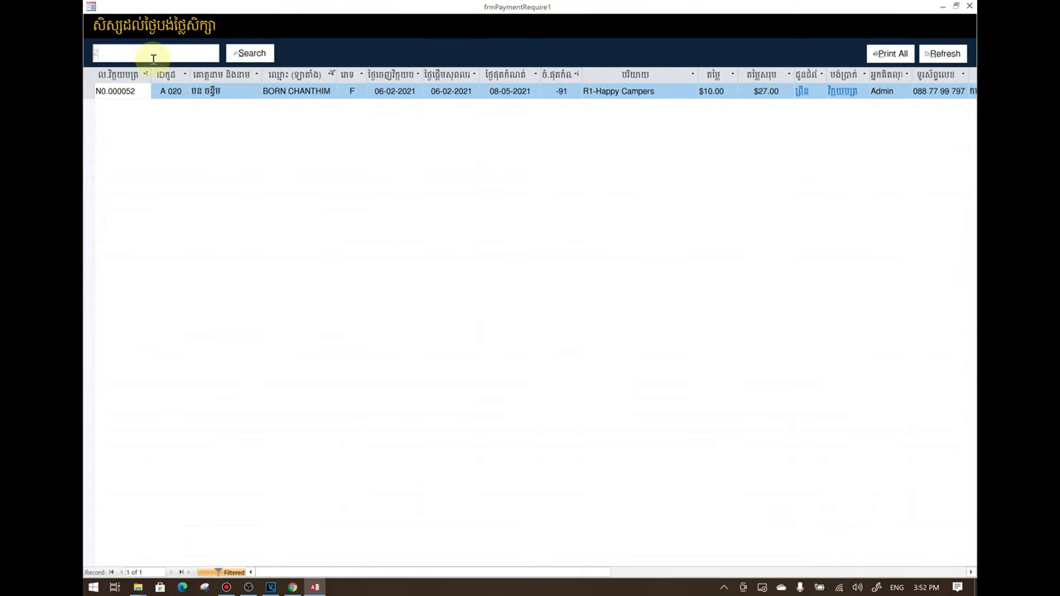
pyautogui.click(245, 53)
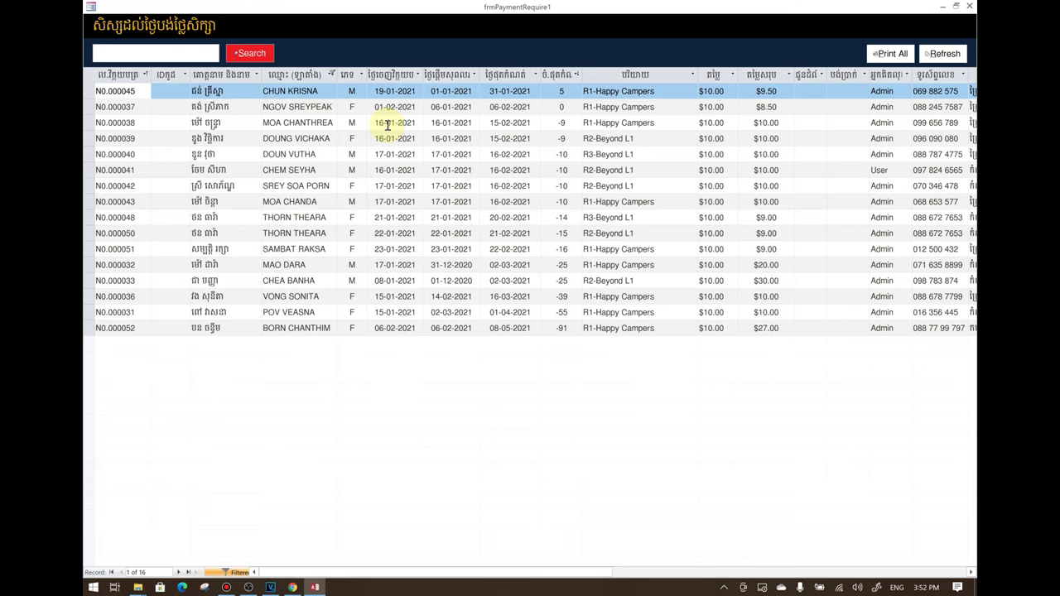
# Preview the rptAdminInvitation fee reminder letter for first-row student A 012, due 31 January 2021.
pyautogui.click(567, 122)
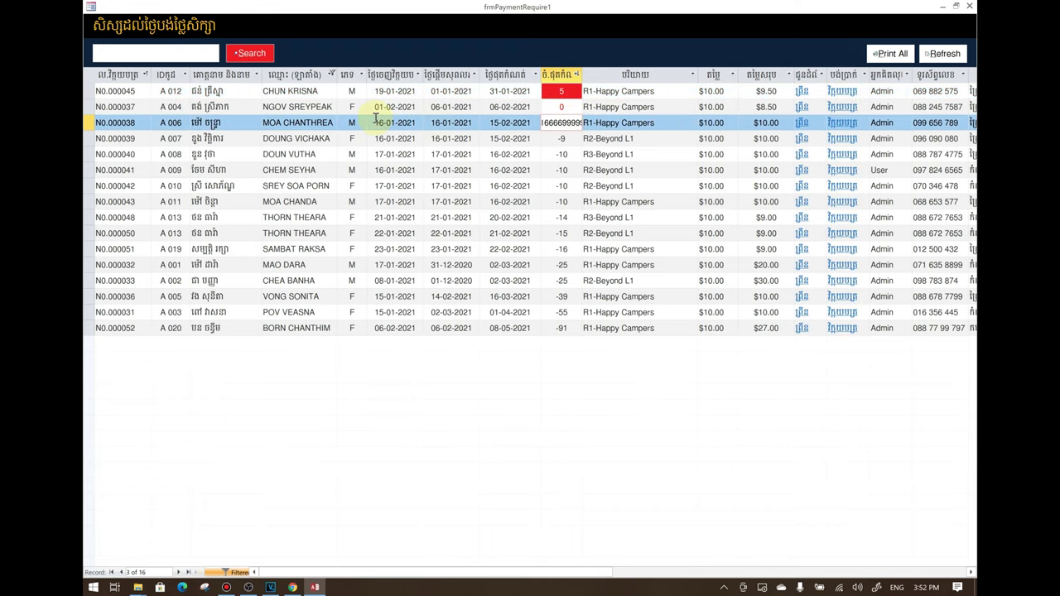
pyautogui.click(232, 123)
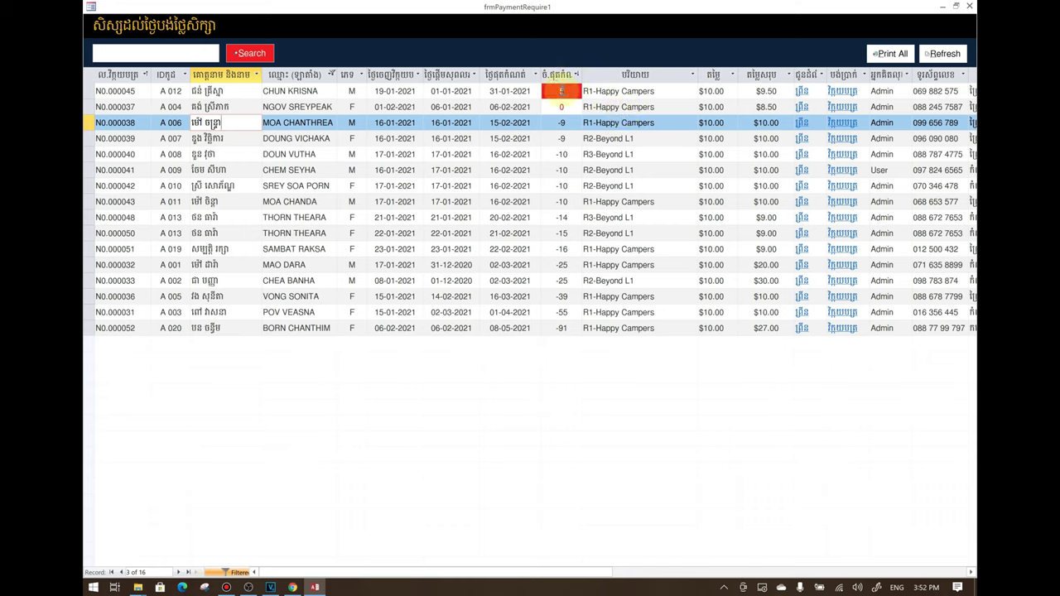
pyautogui.click(802, 92)
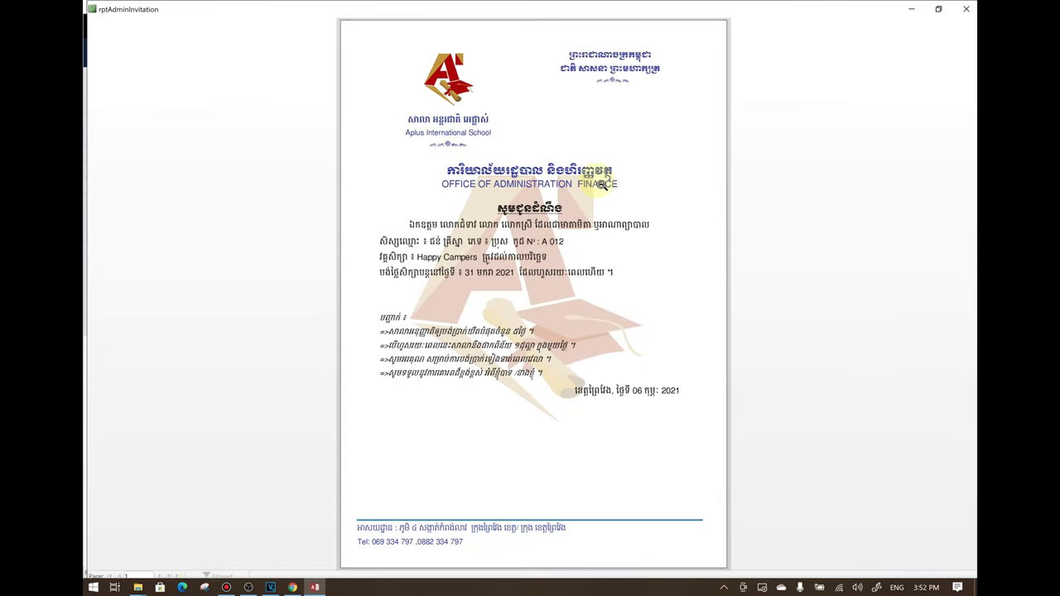
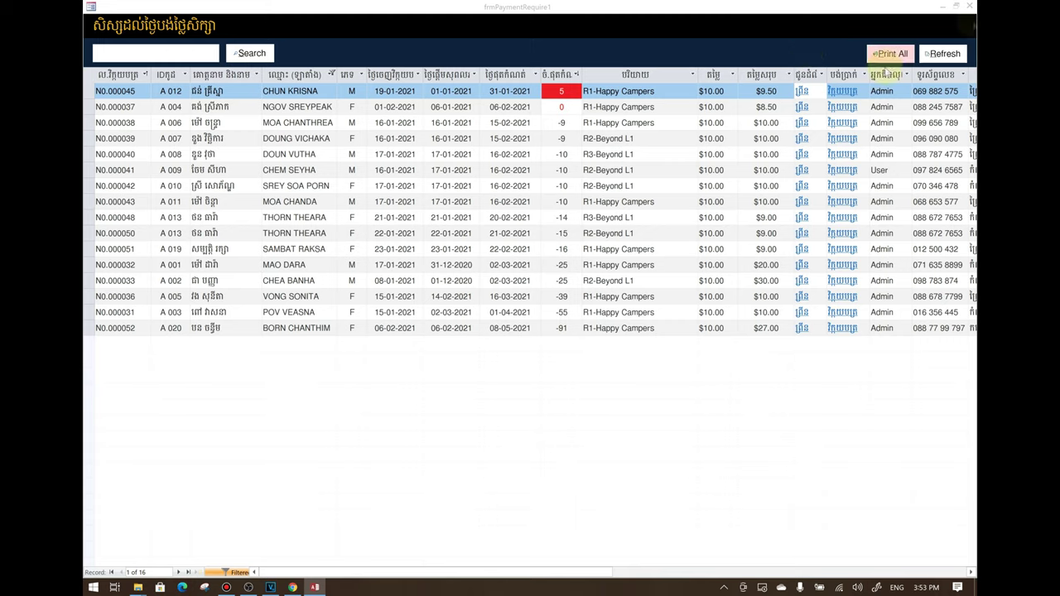
# Reopen the fees-due list and open the second student's payment entry showing R1-Happy Campers at $10.00.
pyautogui.click(971, 5)
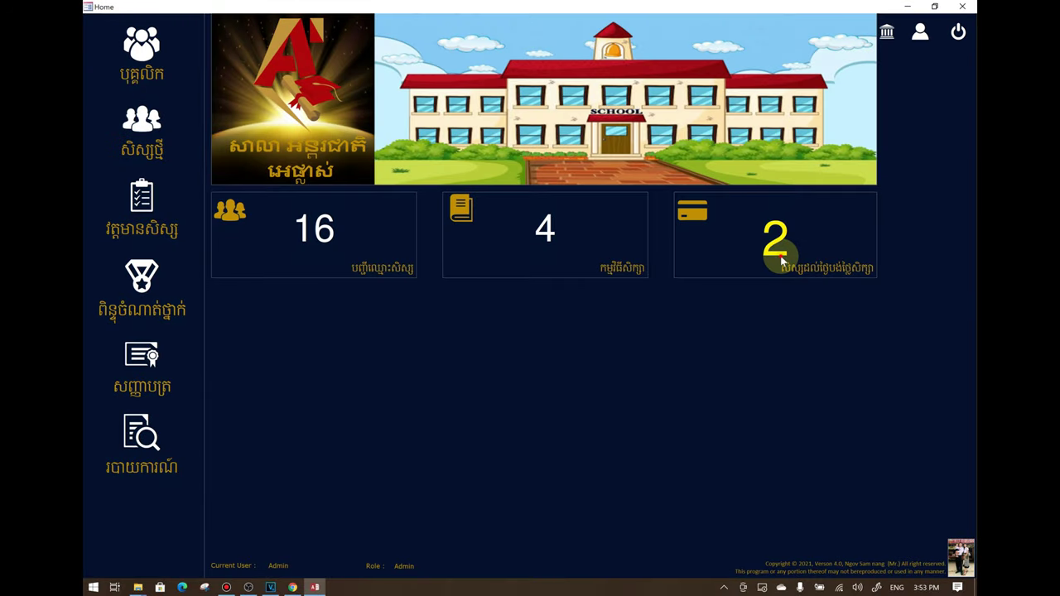
pyautogui.click(781, 260)
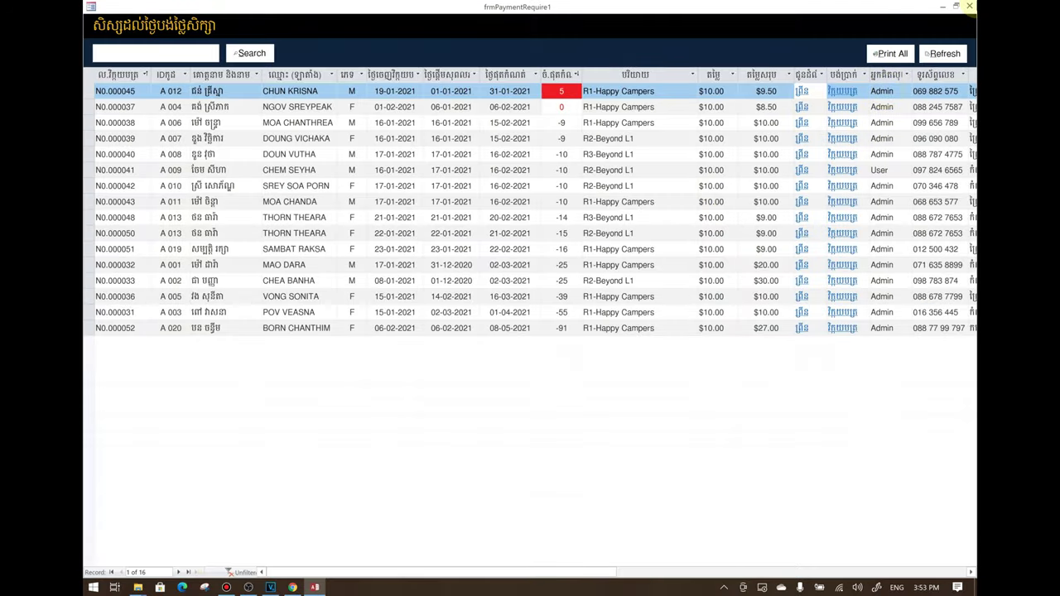
pyautogui.click(970, 5)
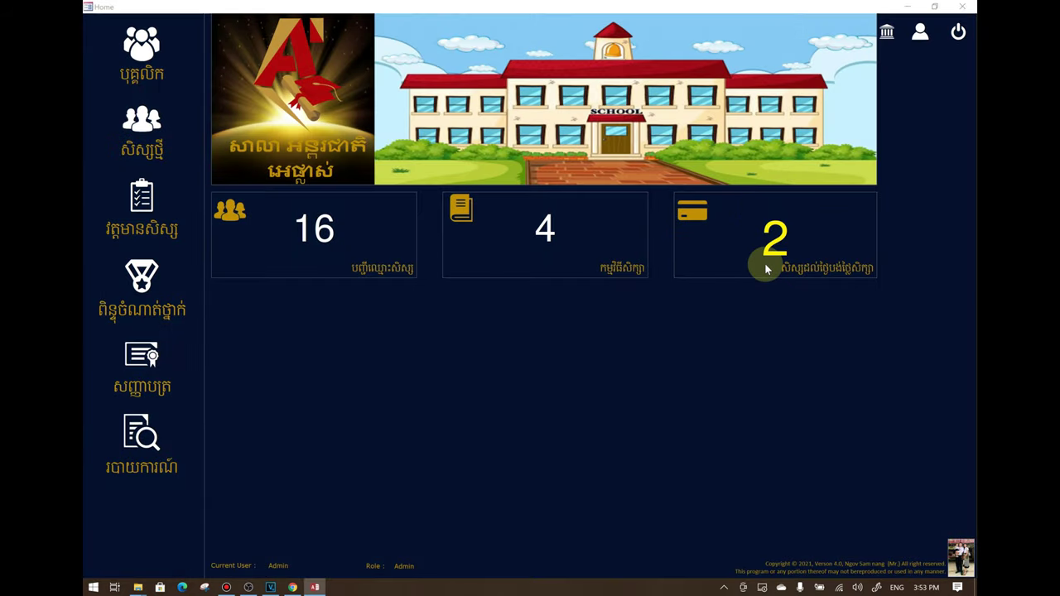
pyautogui.click(764, 262)
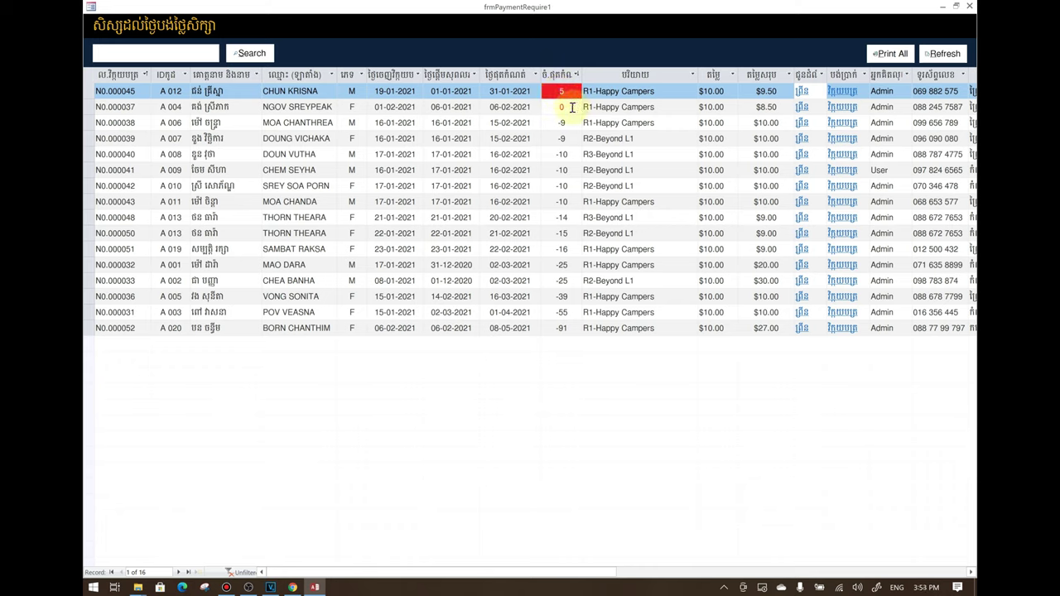
pyautogui.click(576, 108)
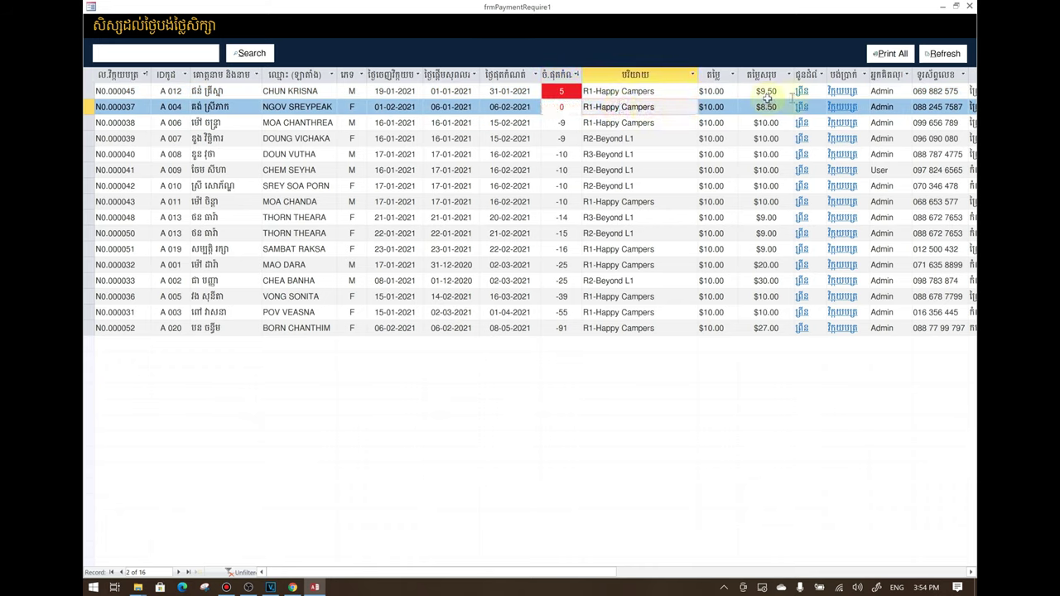
pyautogui.click(838, 109)
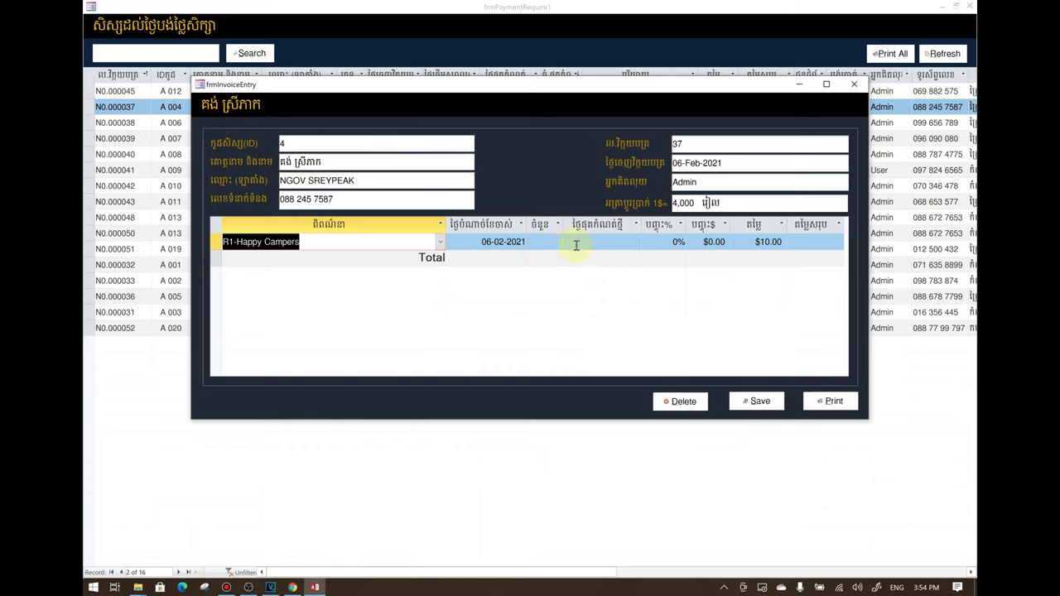
# Try quantities 2 and 3 on the R1-Happy Campers payment to see the end date recalculate.
pyautogui.click(547, 242)
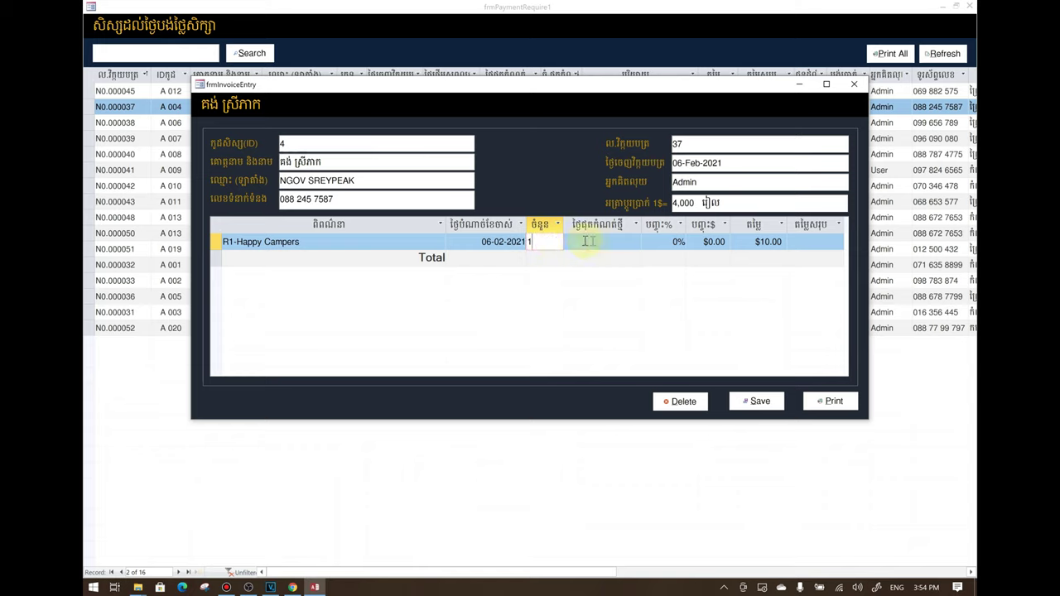
pyautogui.click(618, 242)
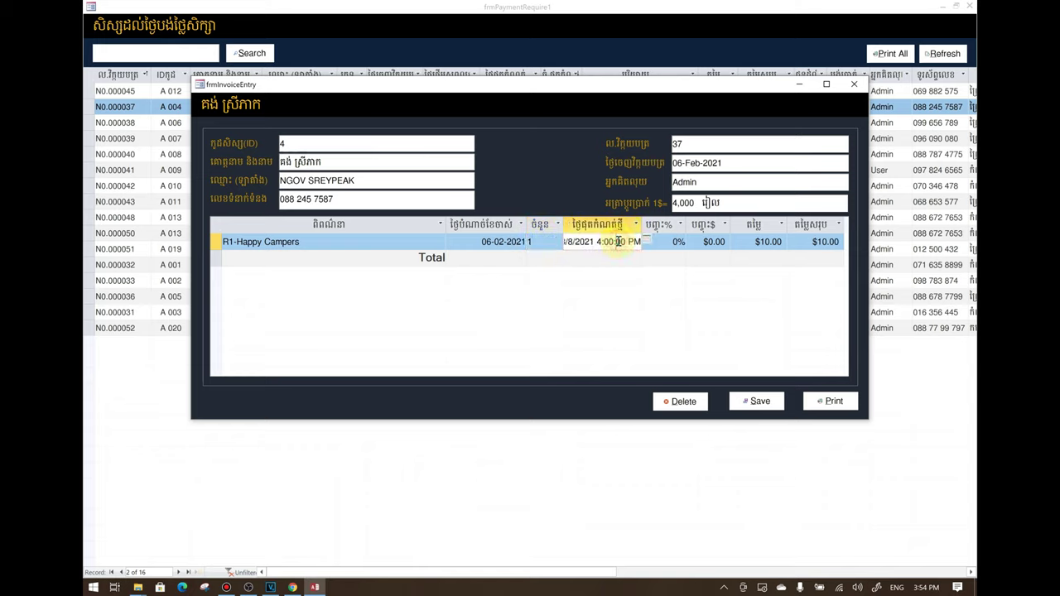
pyautogui.click(522, 242)
pyautogui.click(538, 242)
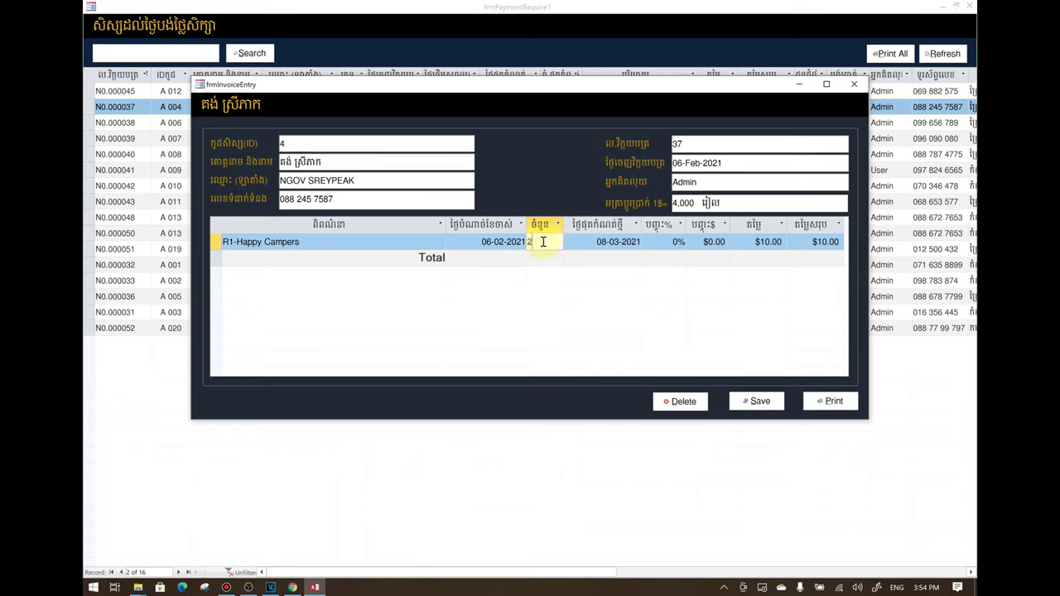
pyautogui.press('Tab')
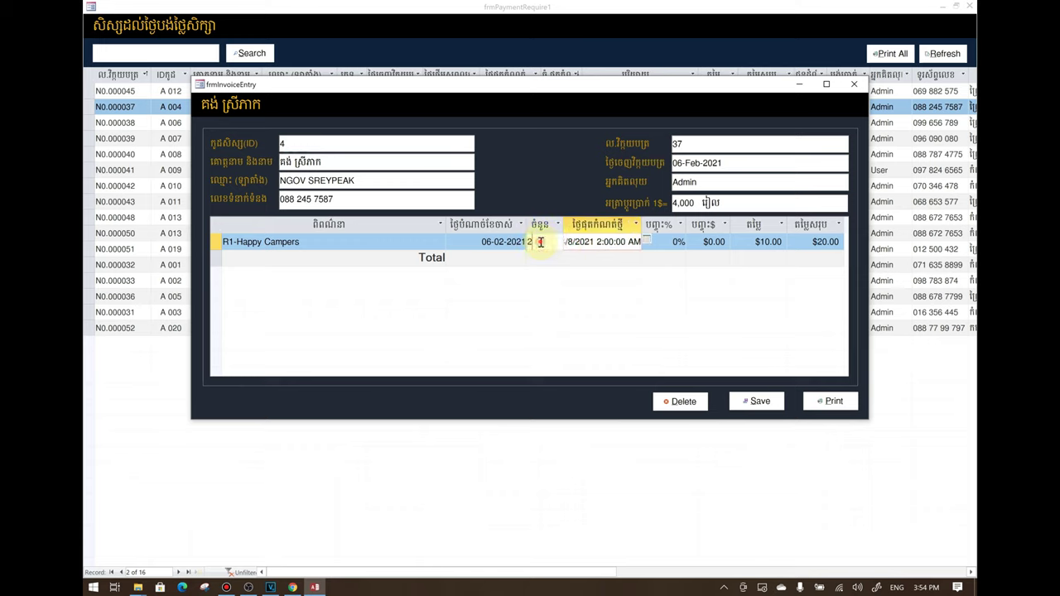
pyautogui.click(540, 242)
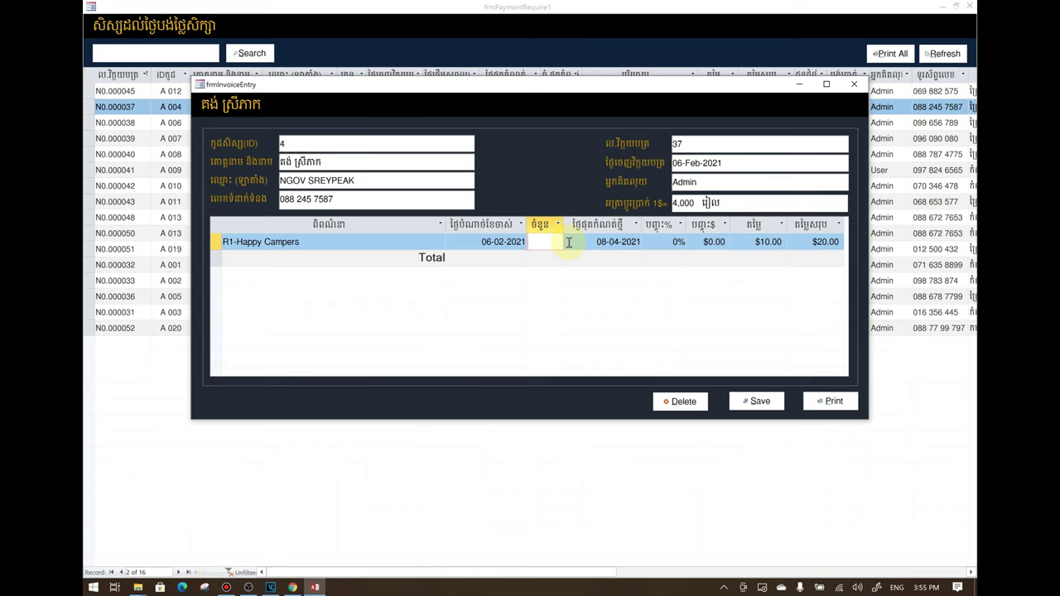
pyautogui.press('Tab')
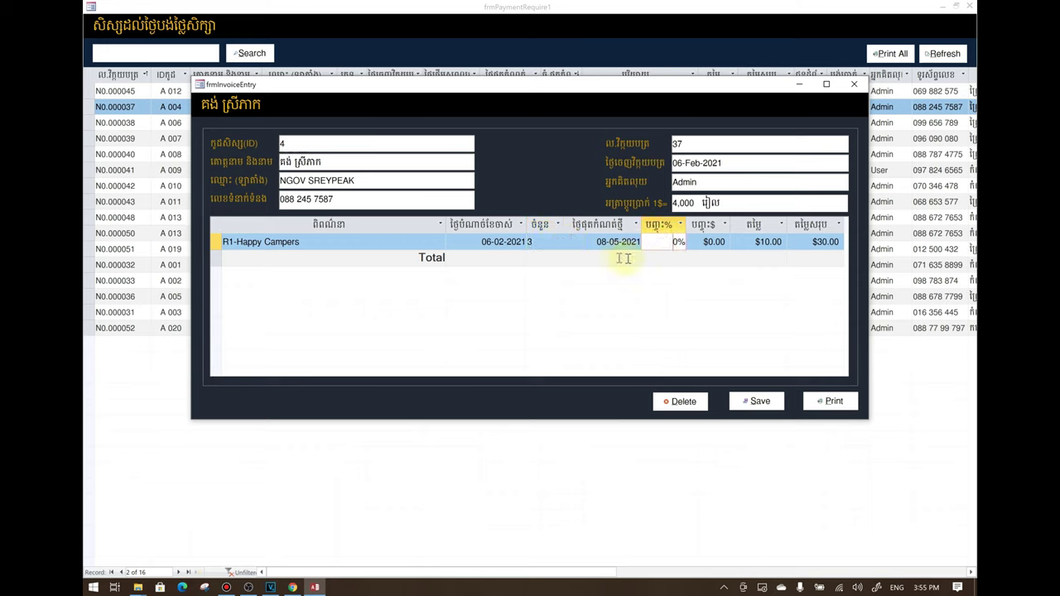
# Settle on quantity 1, ending 08-03-2021, with a 0% discount and a $10.00 total.
pyautogui.click(536, 242)
pyautogui.write('1')
pyautogui.press('Tab')
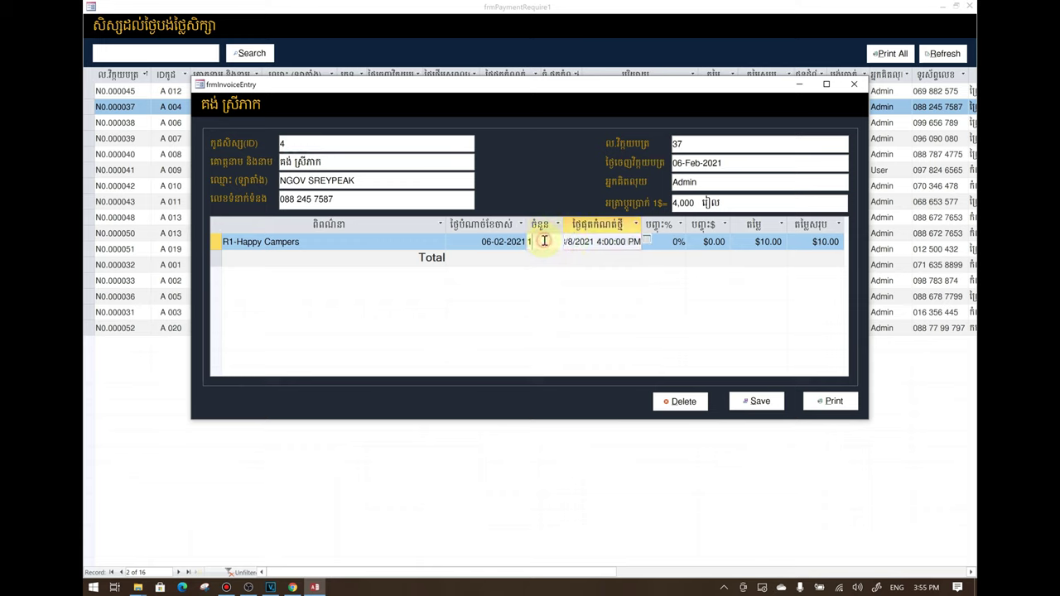
pyautogui.click(544, 241)
pyautogui.click(673, 242)
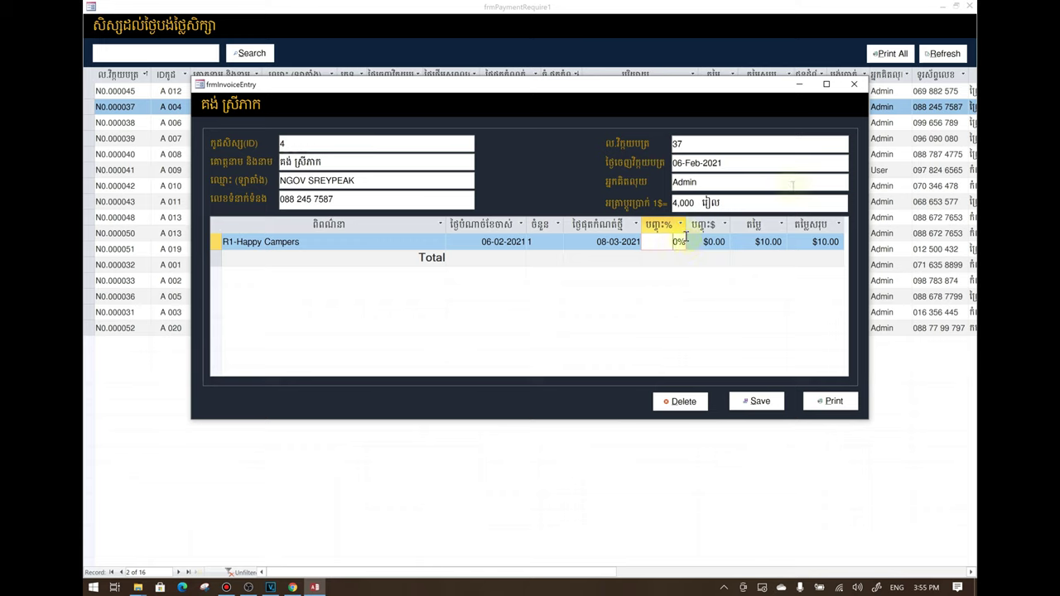
pyautogui.click(757, 401)
pyautogui.click(757, 401)
# Move the invoice form lower, save the $10.00 payment and confirm the one-row record update.
pyautogui.click(662, 87)
pyautogui.moveTo(663, 87); pyautogui.dragTo(636, 130)
pyautogui.click(721, 442)
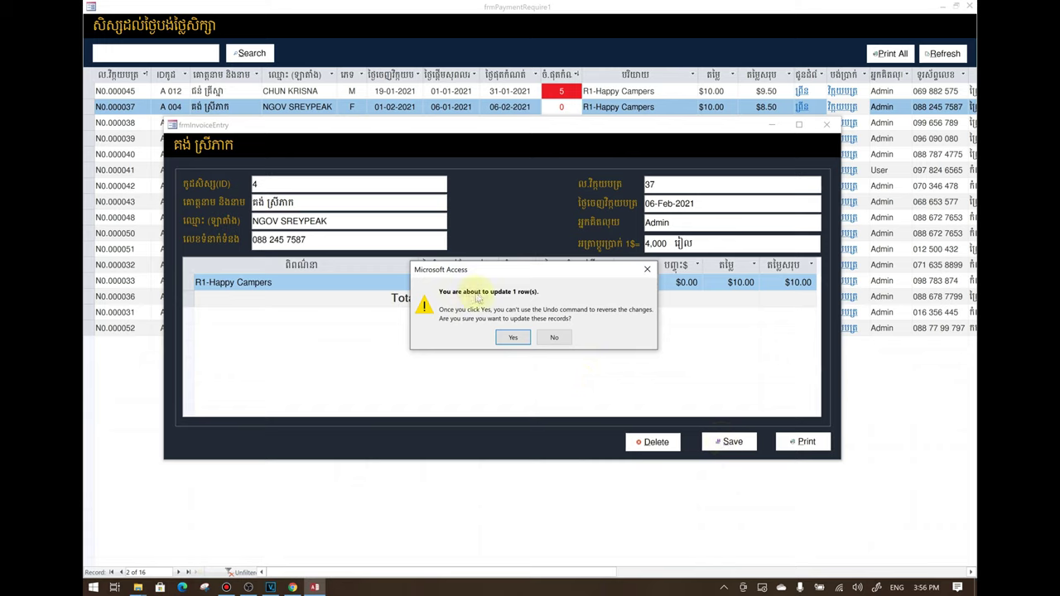
pyautogui.click(513, 337)
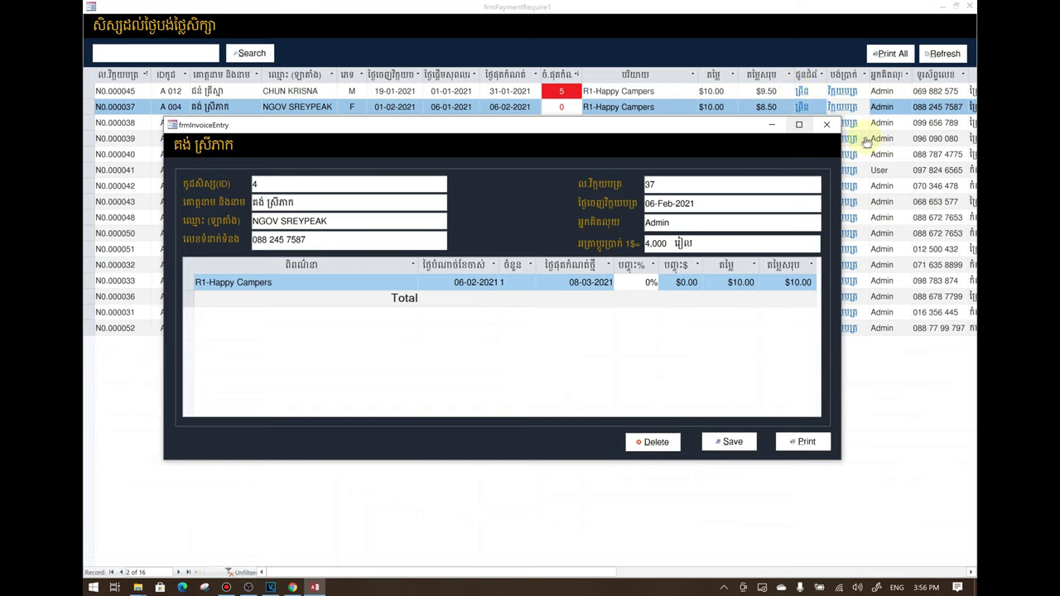
pyautogui.click(795, 441)
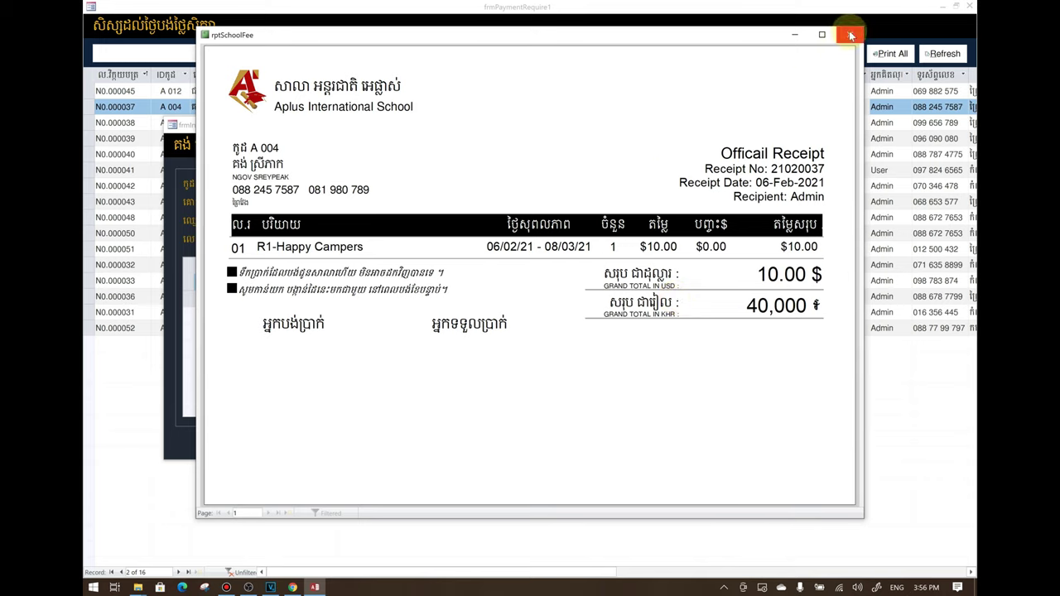
pyautogui.click(850, 35)
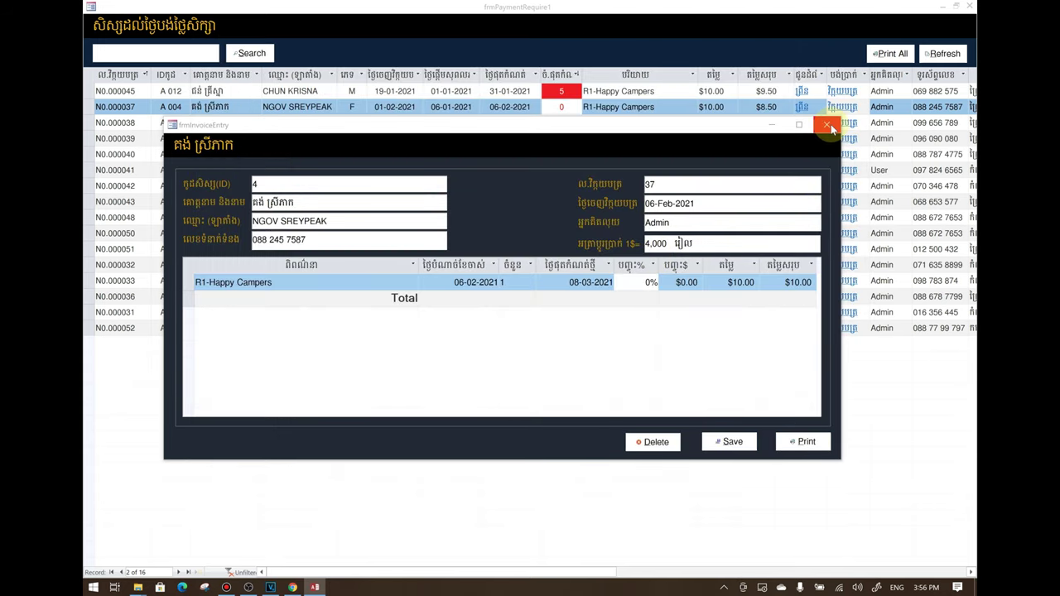
# Close the invoice entry form and refresh the fees-due list so the end date reads 08-03-2021.
pyautogui.click(827, 124)
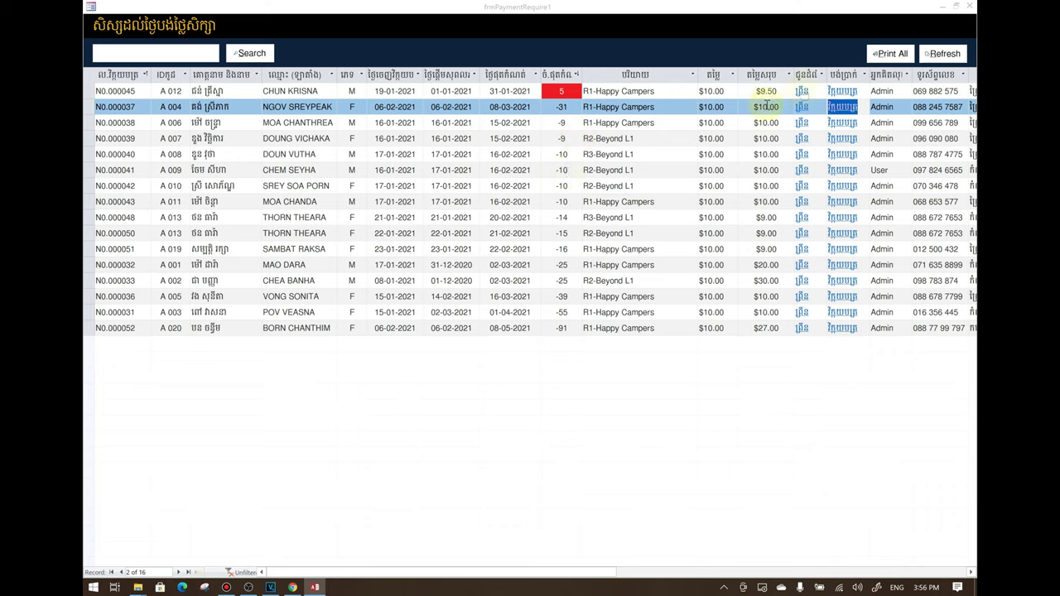
pyautogui.click(946, 53)
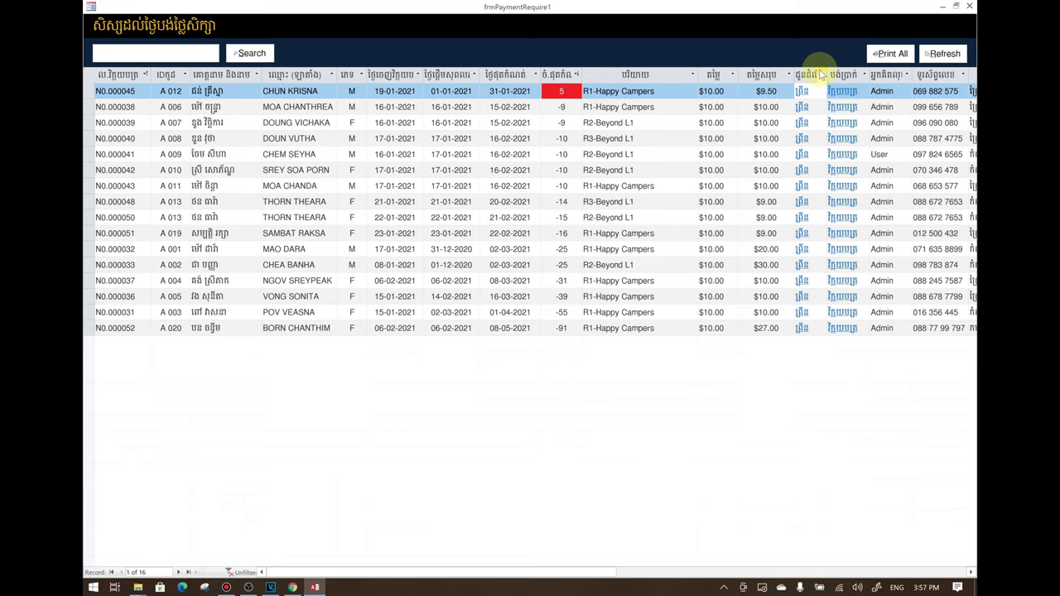
# Return to the dashboard and open the income report for 06-Feb-21 totalling $37.00.
pyautogui.click(971, 7)
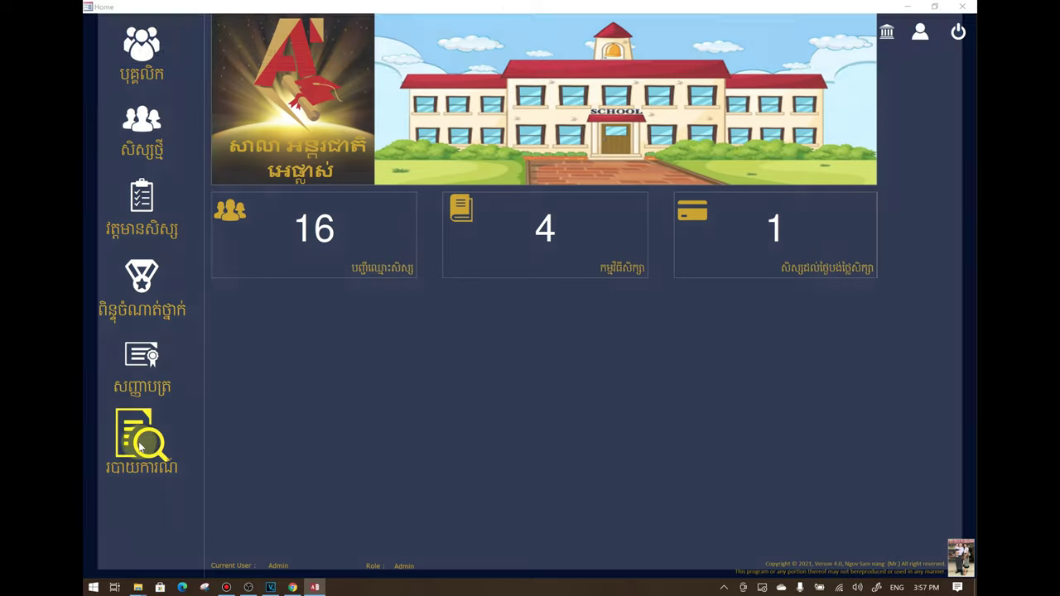
pyautogui.click(140, 447)
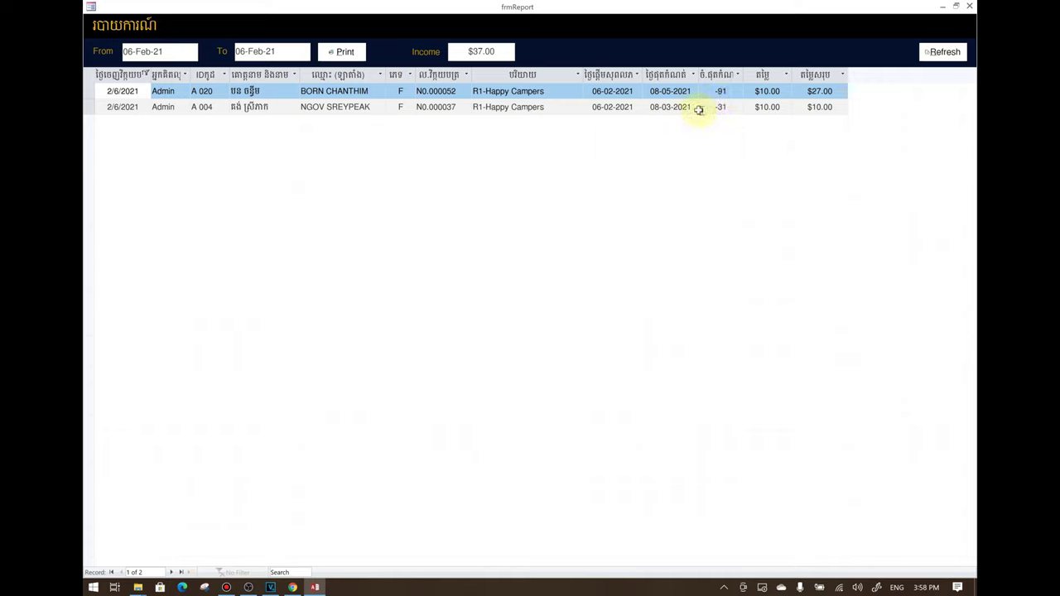
# Preview the 06-Feb-2021 Income Statement Report, zoom in on its $37.00 grand total, then close it.
pyautogui.click(341, 60)
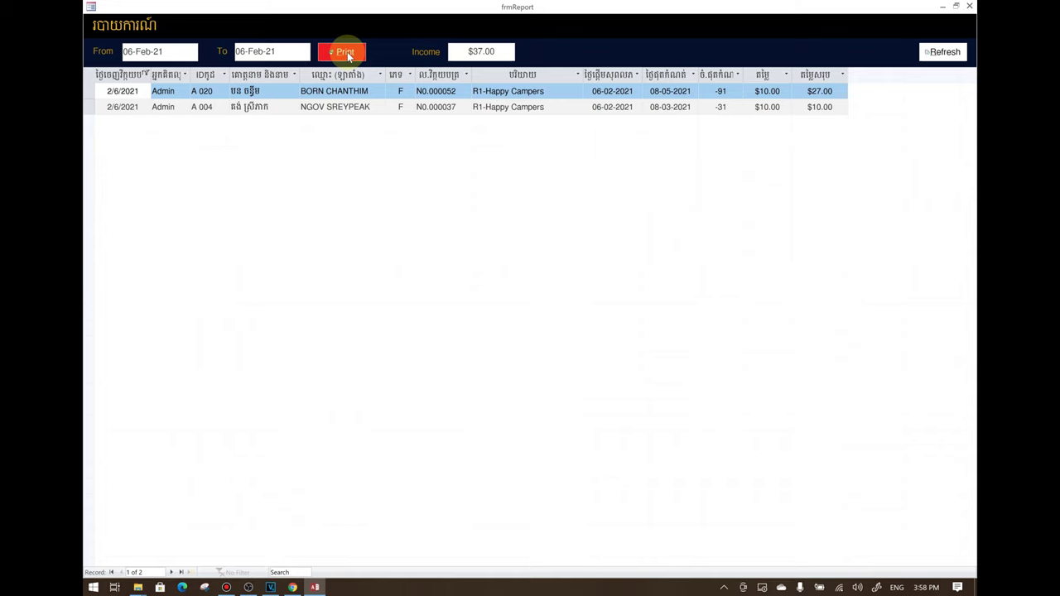
pyautogui.click(347, 53)
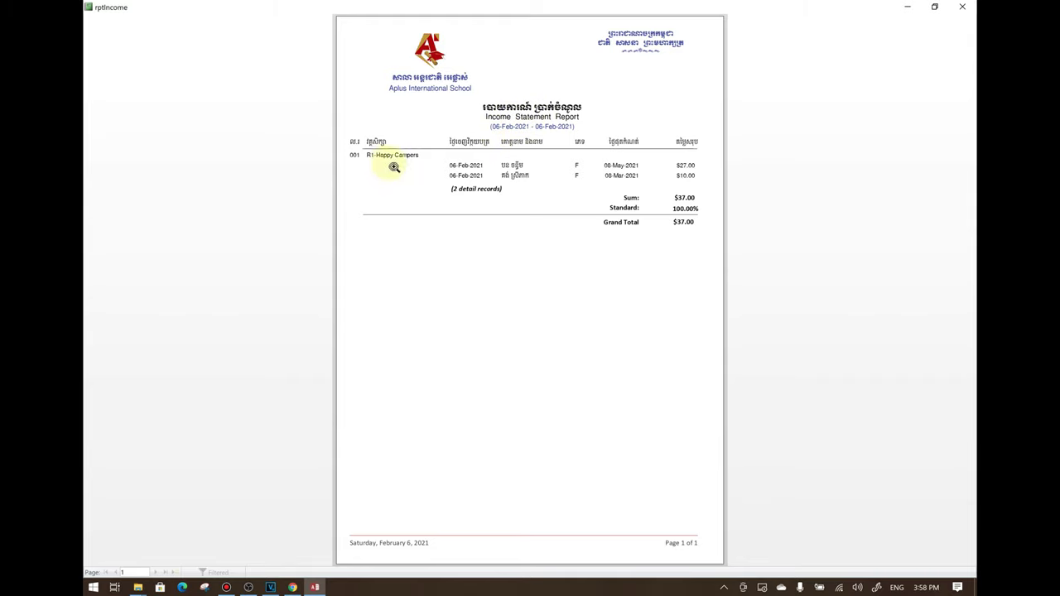
pyautogui.click(481, 152)
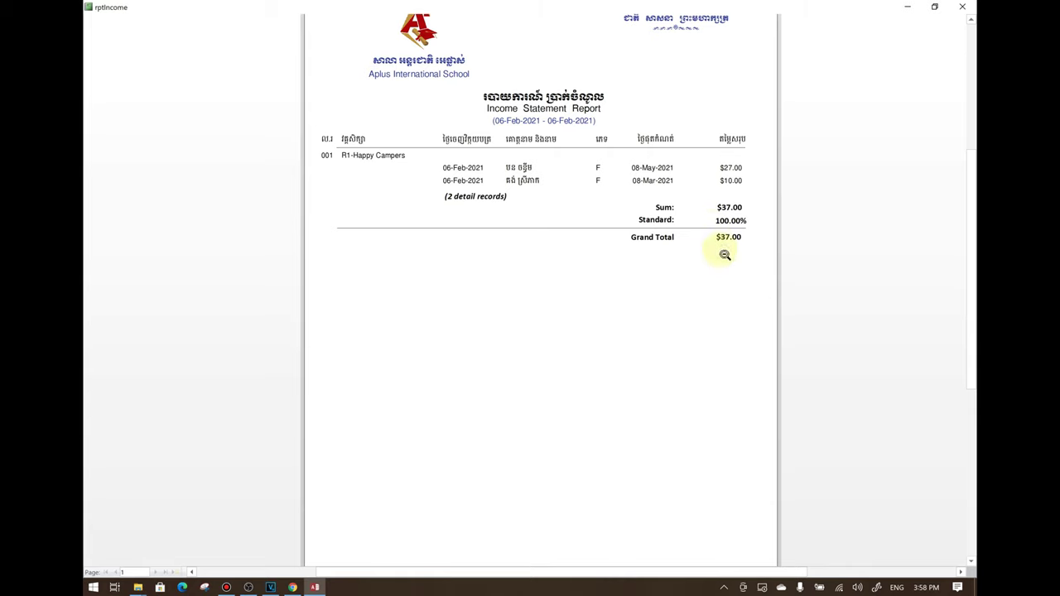
pyautogui.click(963, 8)
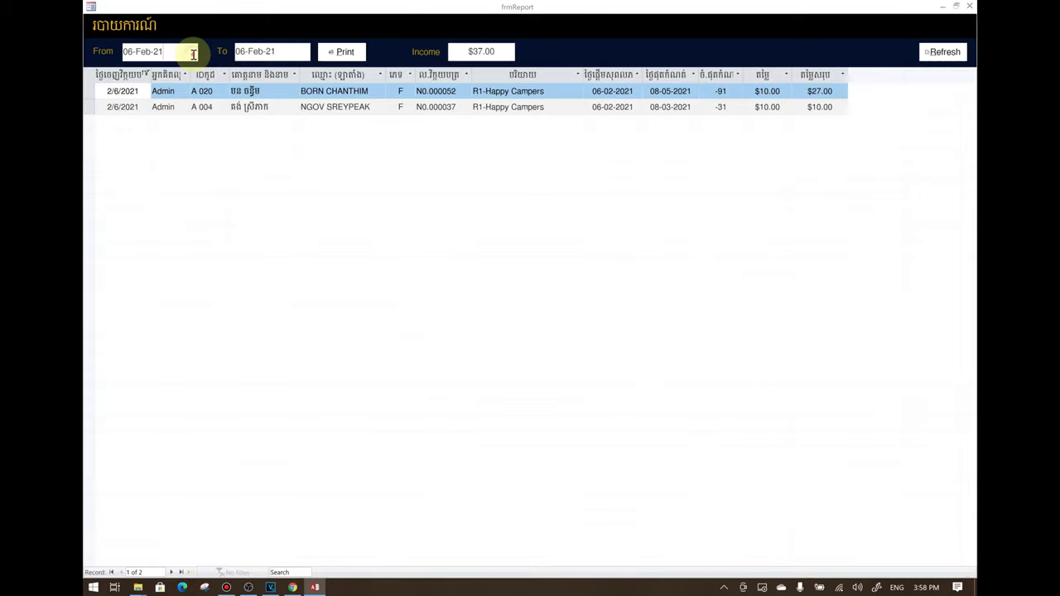
# Change the From date to 01-Jan-21 and reload to list 16 payments totalling $203.50.
pyautogui.click(203, 50)
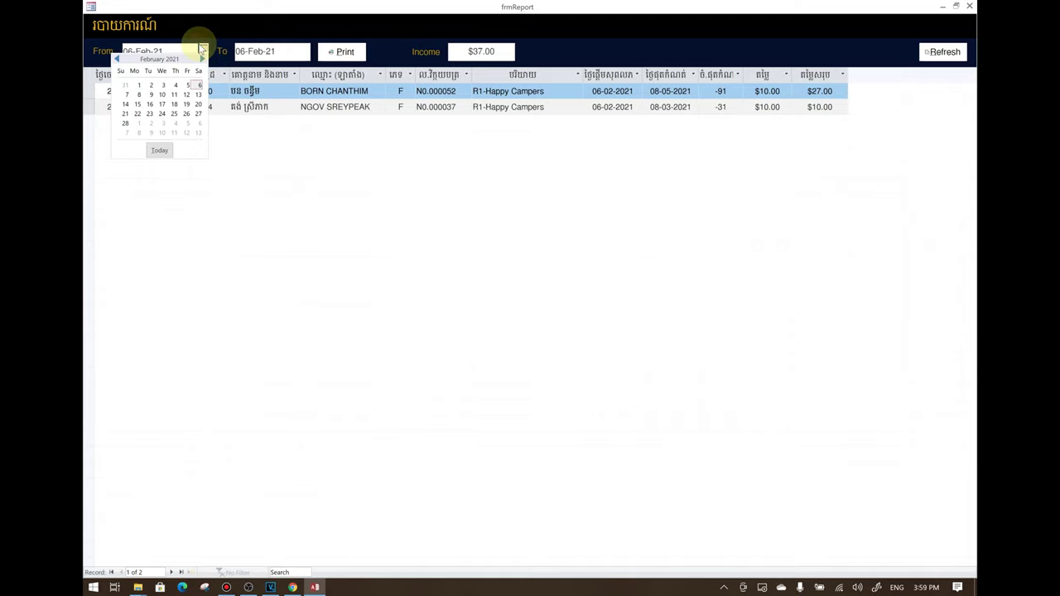
pyautogui.click(138, 84)
pyautogui.click(348, 51)
pyautogui.click(203, 50)
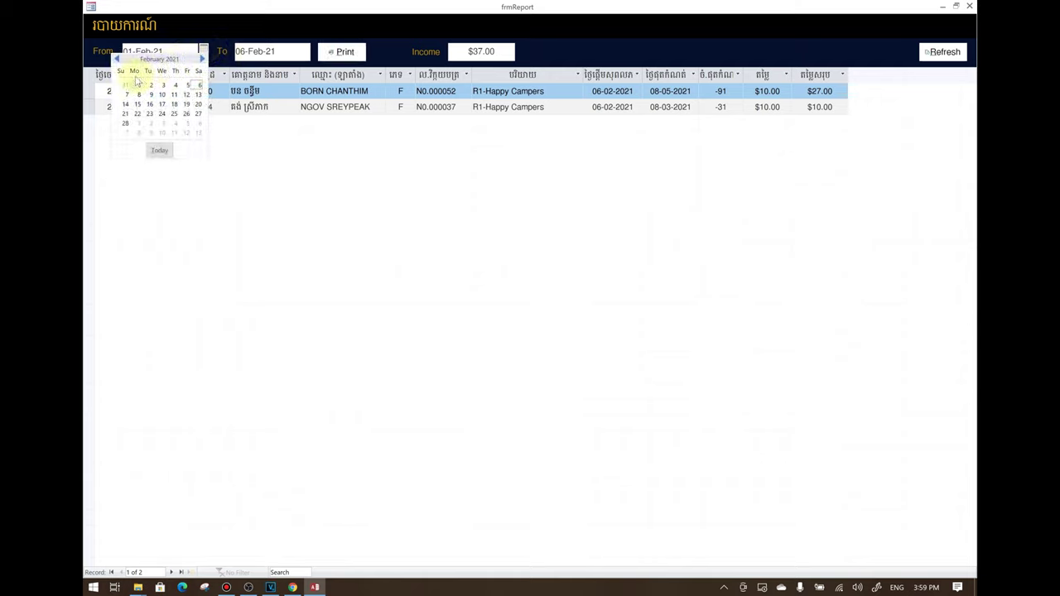
pyautogui.click(116, 61)
pyautogui.click(116, 59)
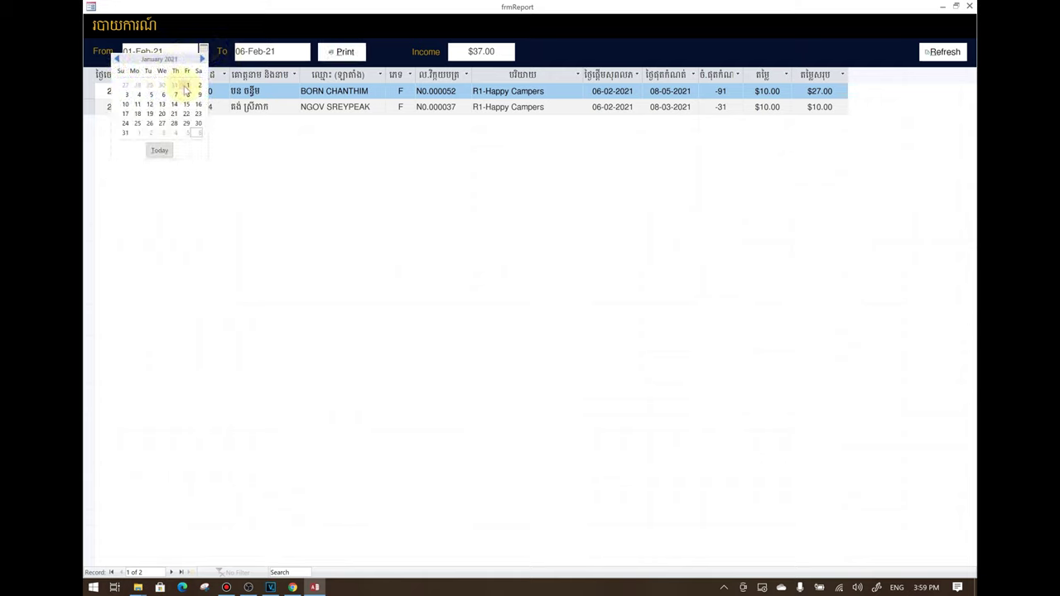
pyautogui.click(184, 85)
pyautogui.click(331, 53)
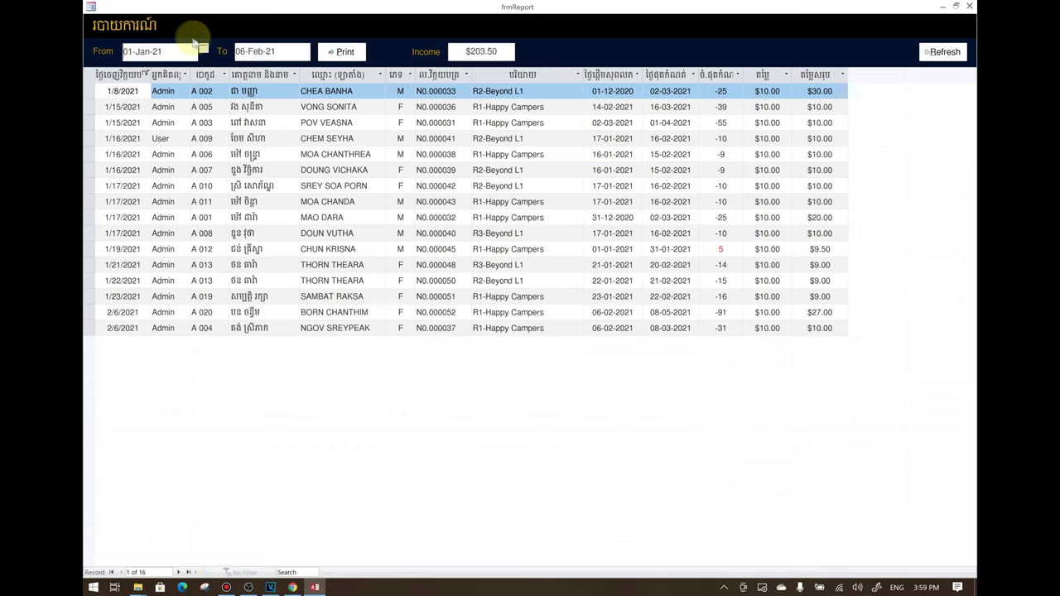
pyautogui.click(343, 52)
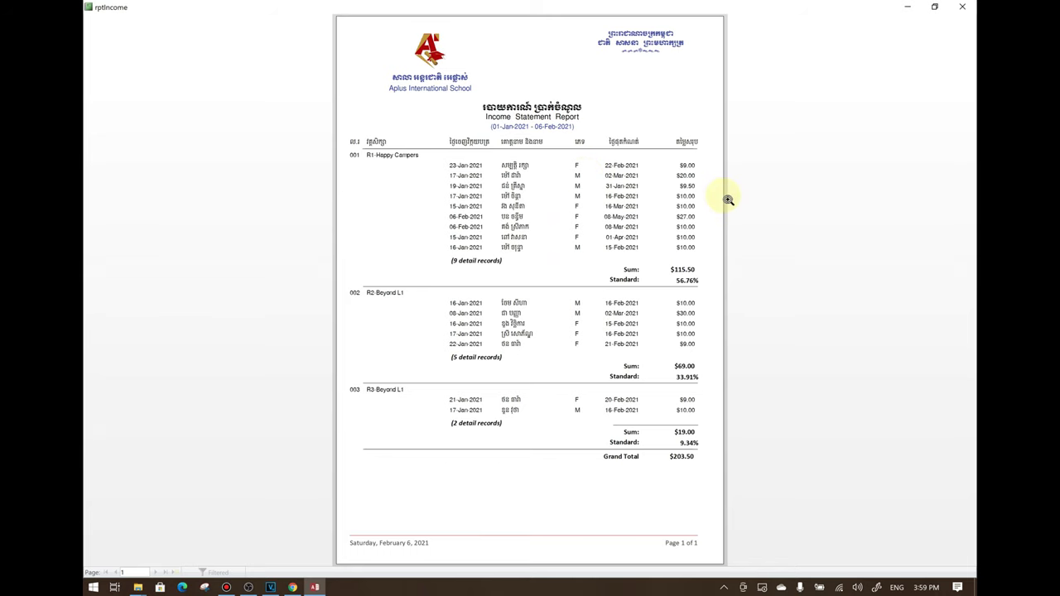
pyautogui.click(963, 7)
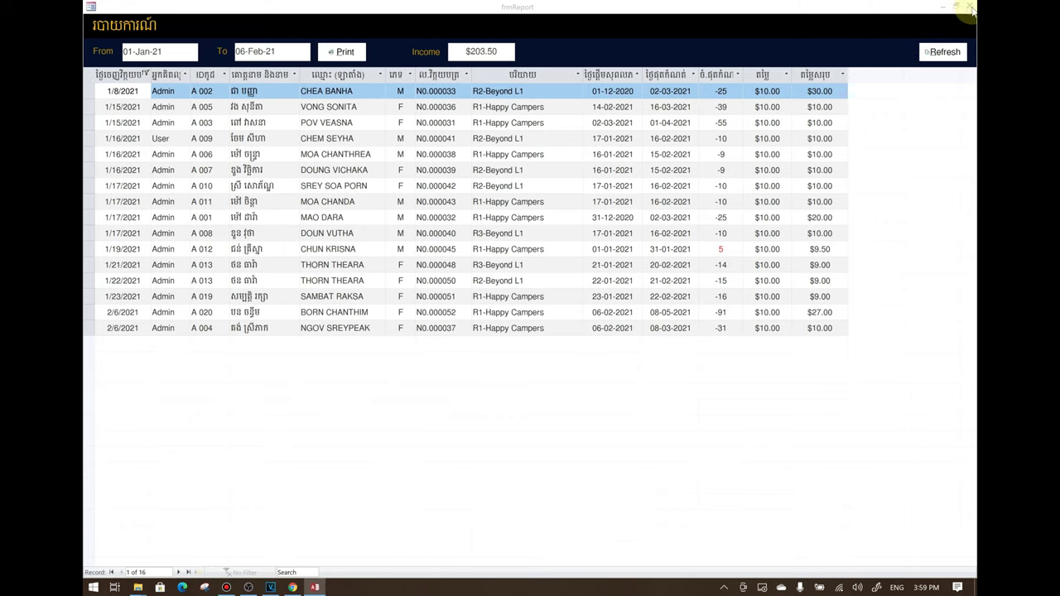
# Close the income report form and open the staff employment list with its 3 employees.
pyautogui.click(972, 7)
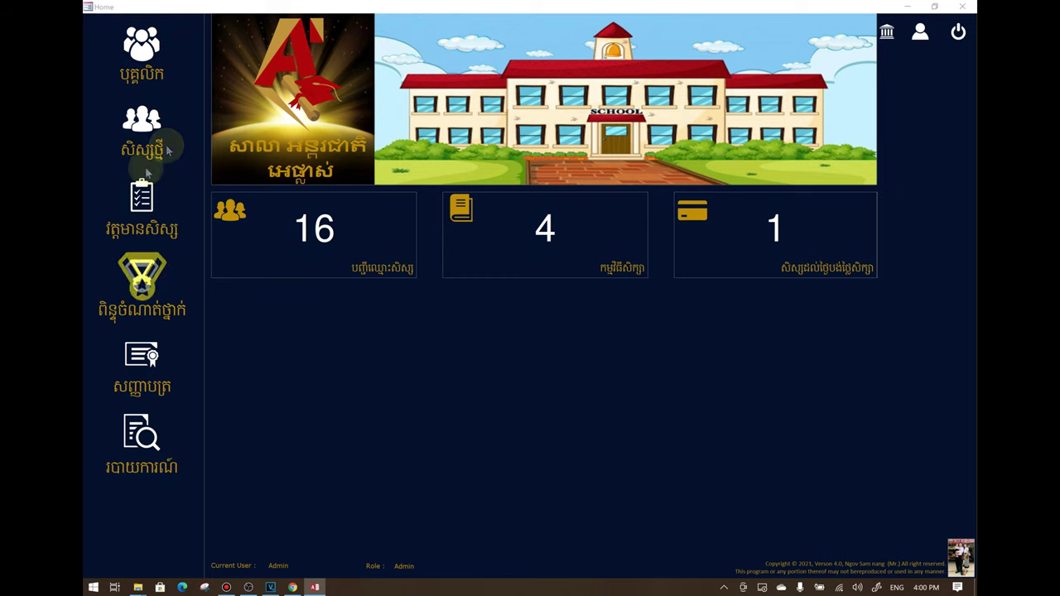
pyautogui.click(143, 55)
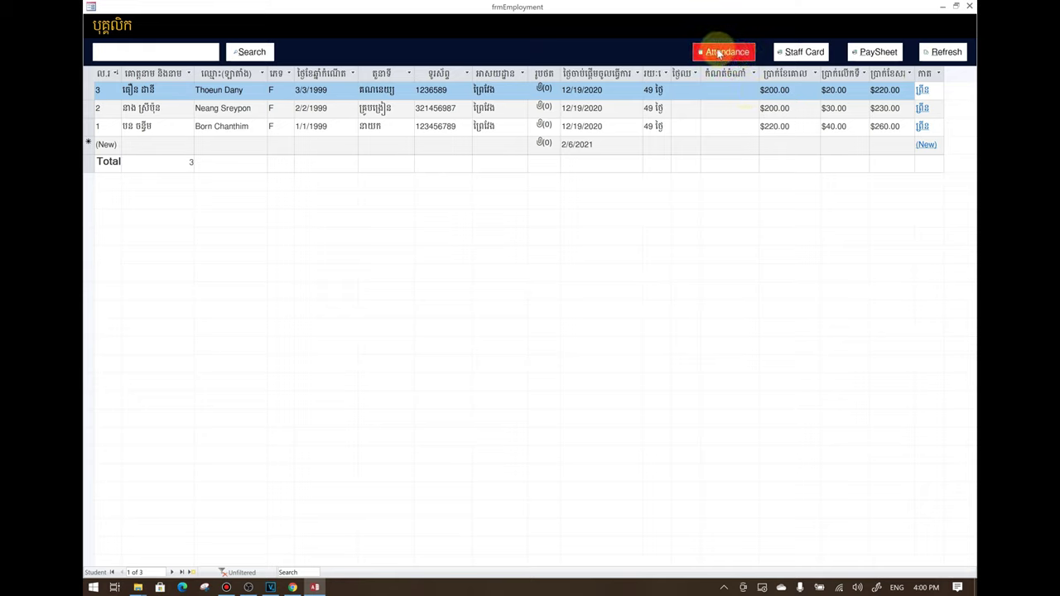
# Preview and close the February staff attendance list and the staff ID cards.
pyautogui.click(719, 53)
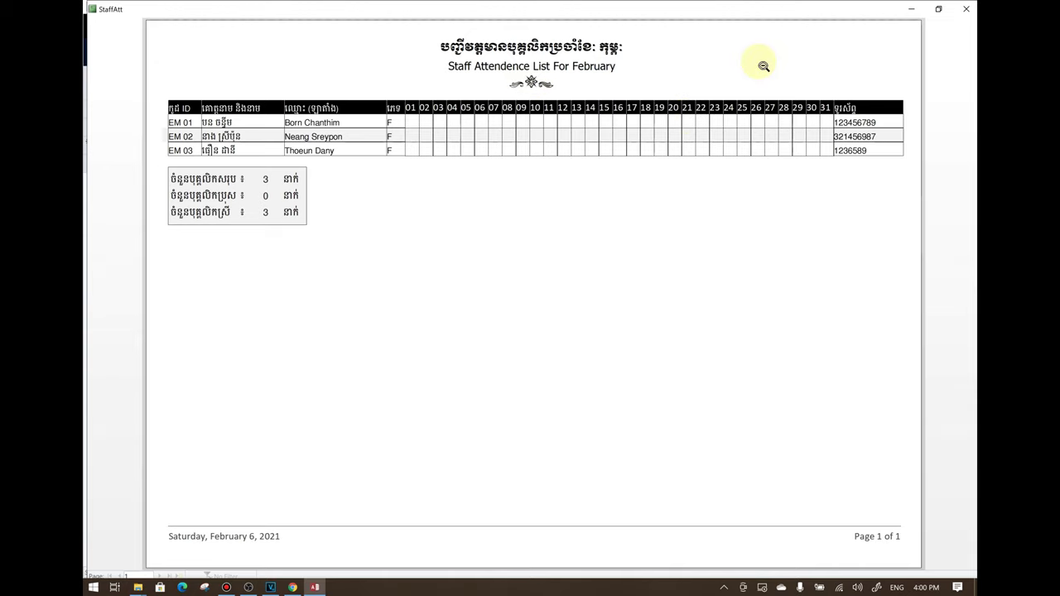
pyautogui.click(966, 9)
pyautogui.click(814, 51)
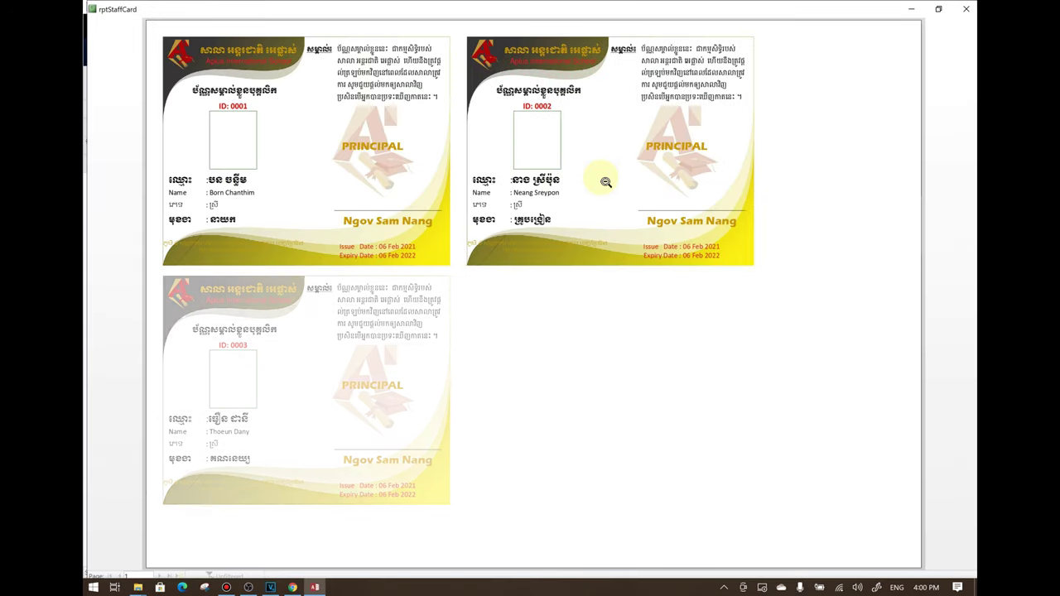
pyautogui.click(966, 9)
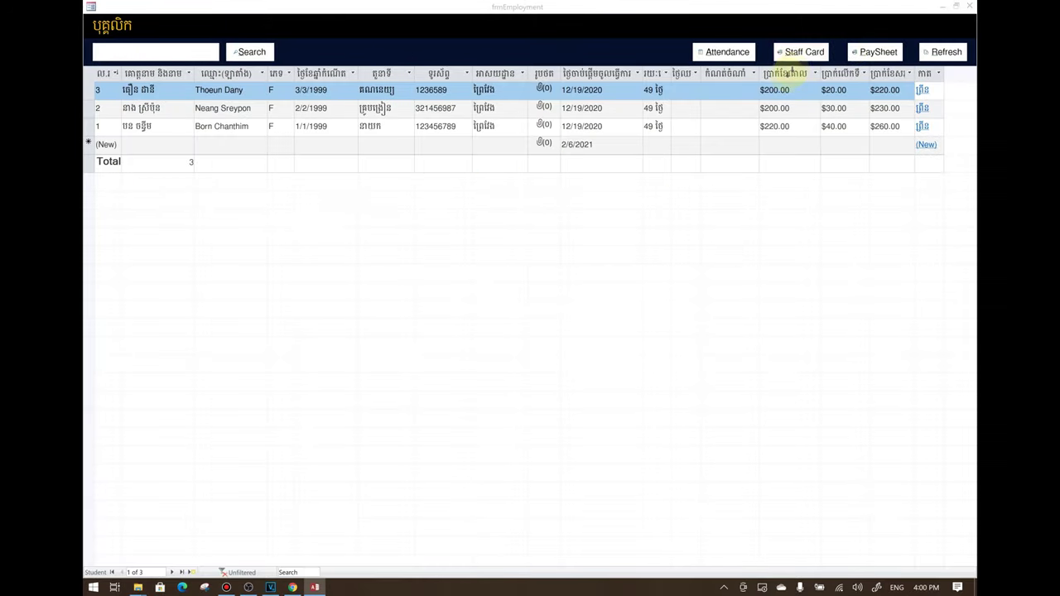
# Preview the monthly staff paysheet, widen the duration column, and close the staff list.
pyautogui.click(879, 50)
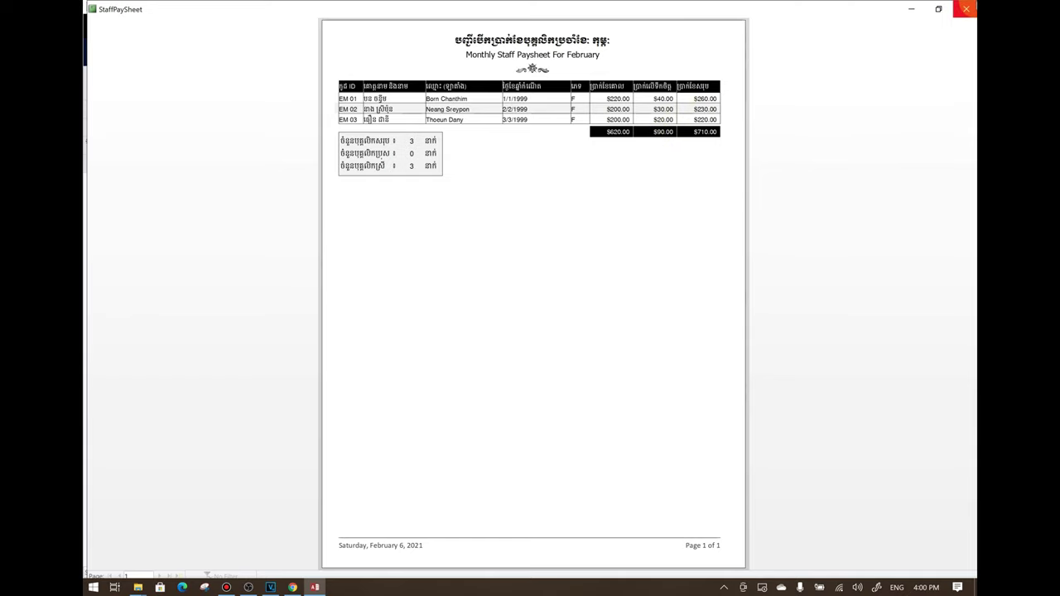
pyautogui.click(966, 9)
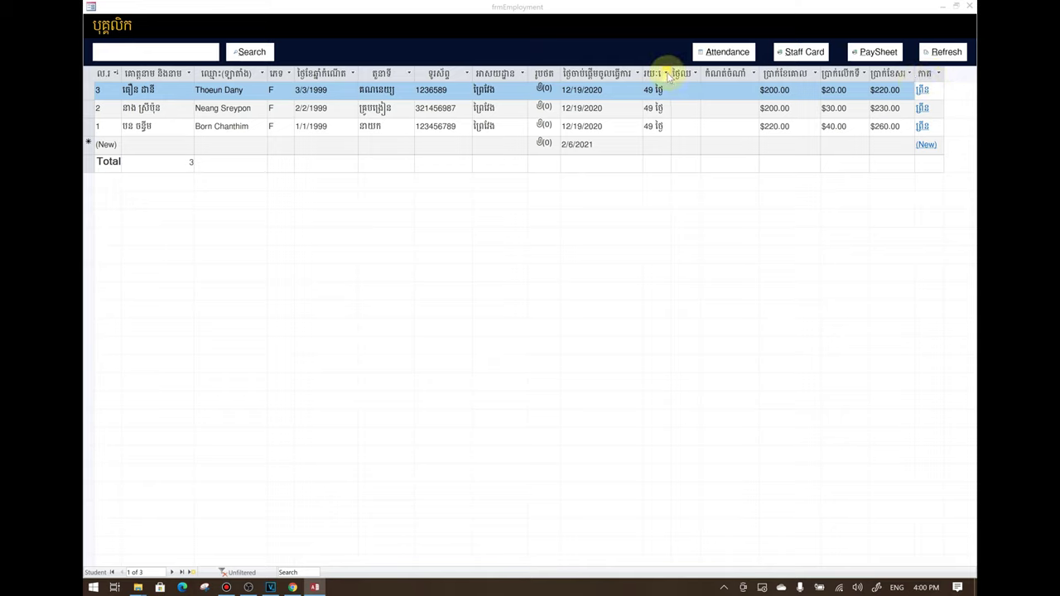
pyautogui.moveTo(671, 72); pyautogui.dragTo(686, 73)
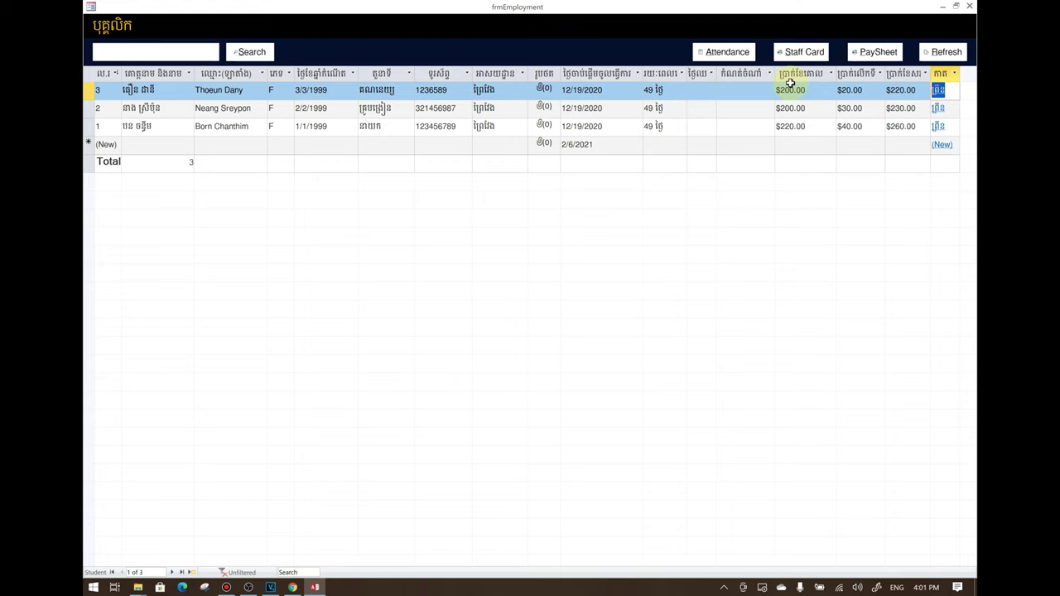
pyautogui.click(971, 6)
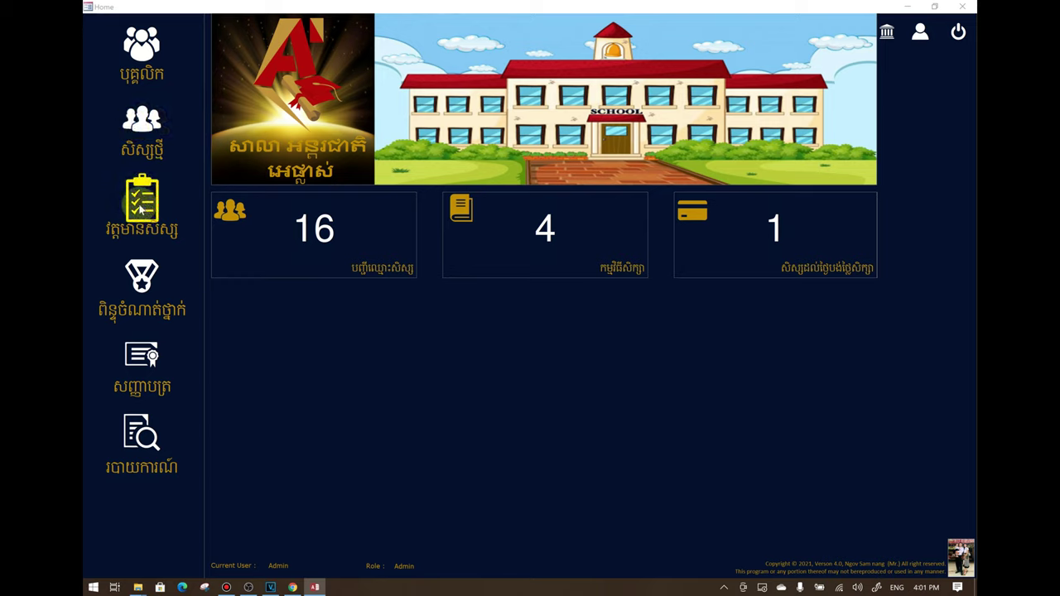
# Preview the February attendance list for the R1 Happy Campers class, including the English-name version.
pyautogui.click(141, 211)
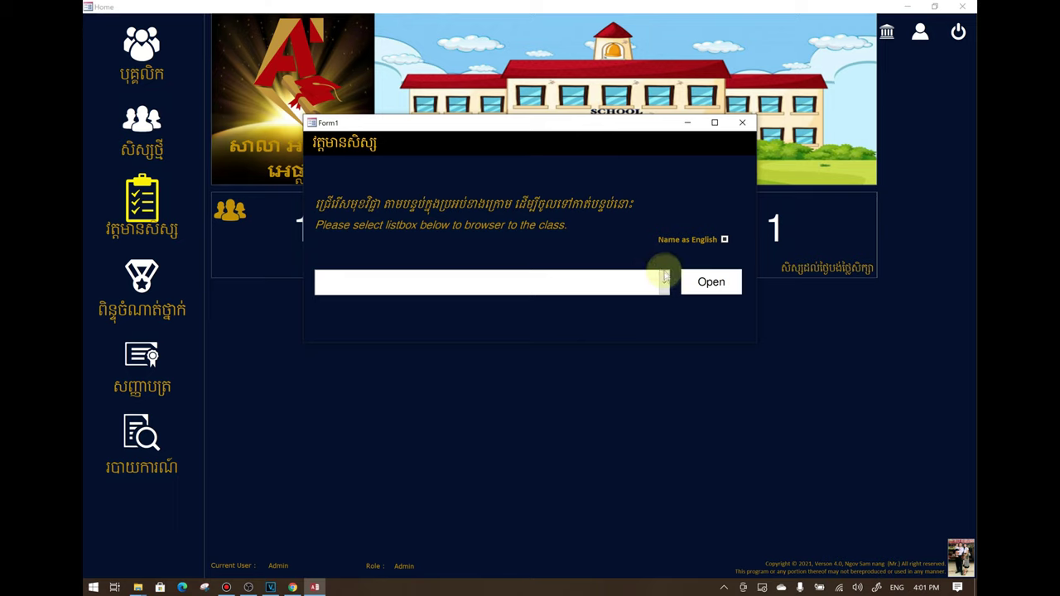
pyautogui.click(668, 283)
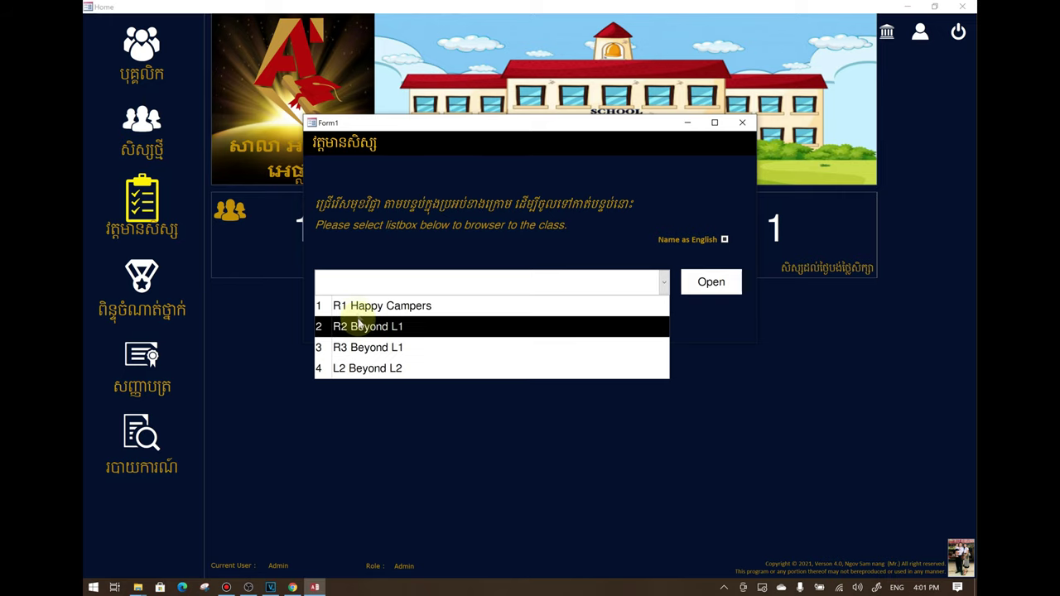
pyautogui.click(350, 307)
pyautogui.click(711, 282)
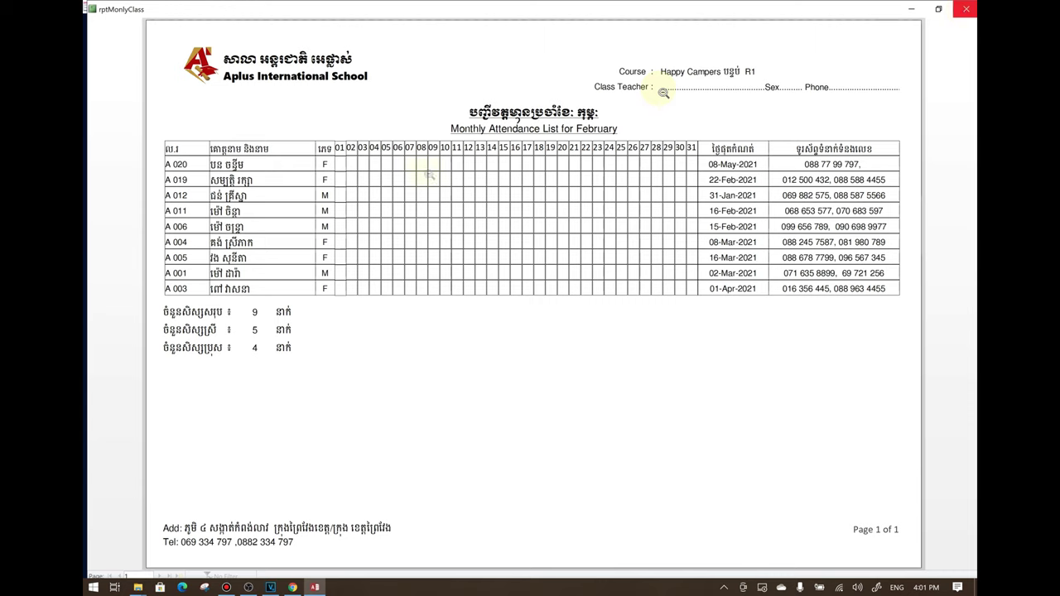
pyautogui.click(969, 8)
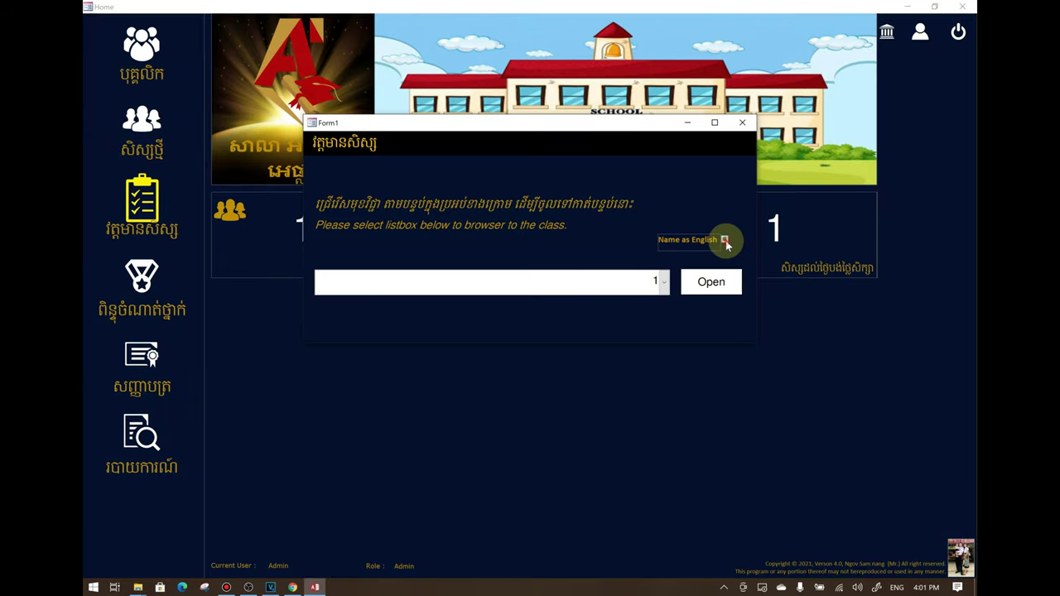
pyautogui.click(705, 281)
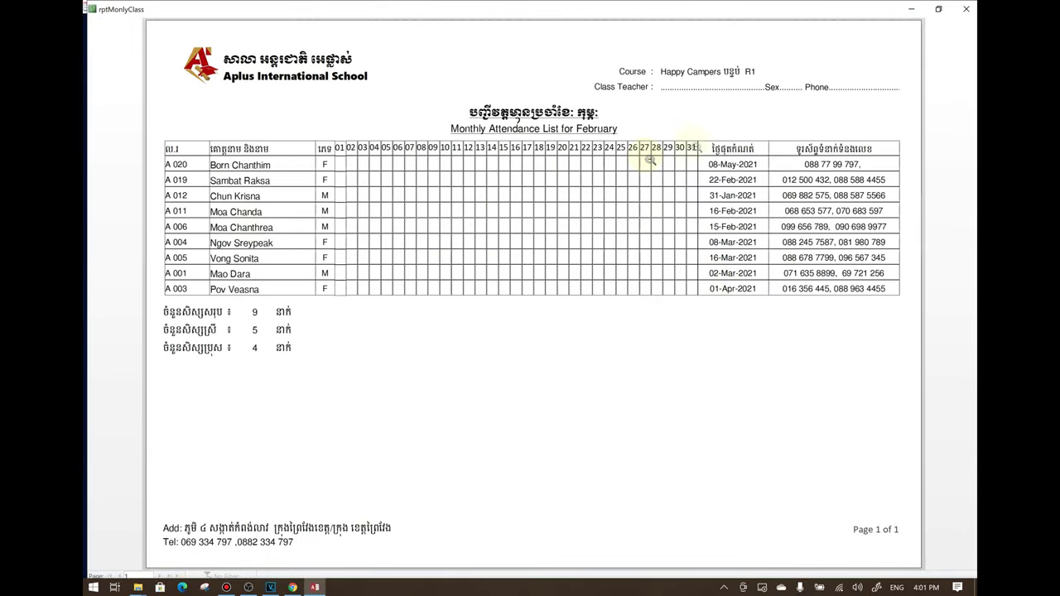
pyautogui.click(966, 8)
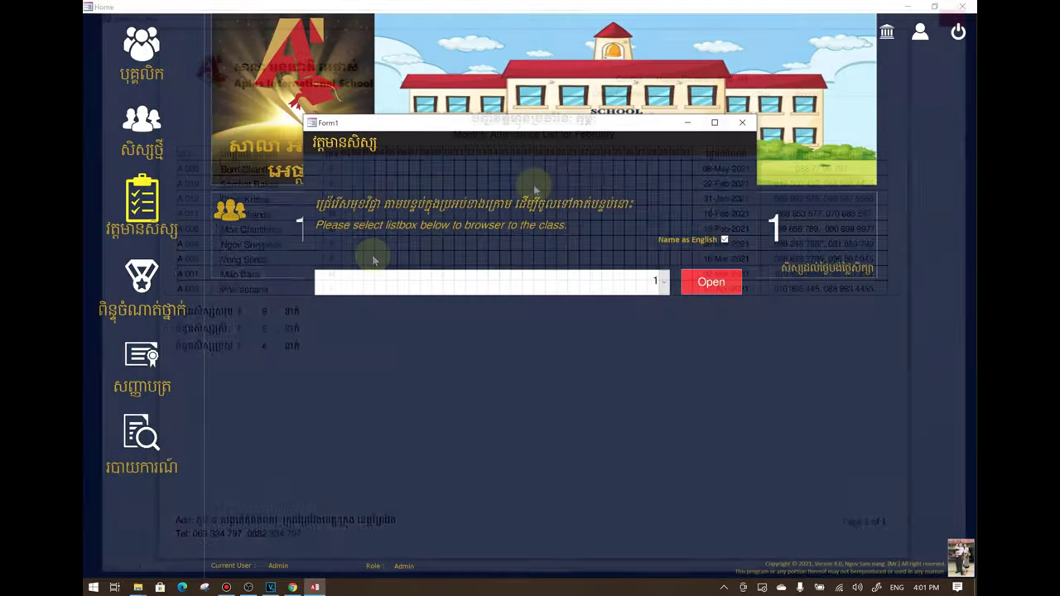
# Preview the monthly attendance list for the R2 Beyond L1 class, then close the class chooser.
pyautogui.click(662, 282)
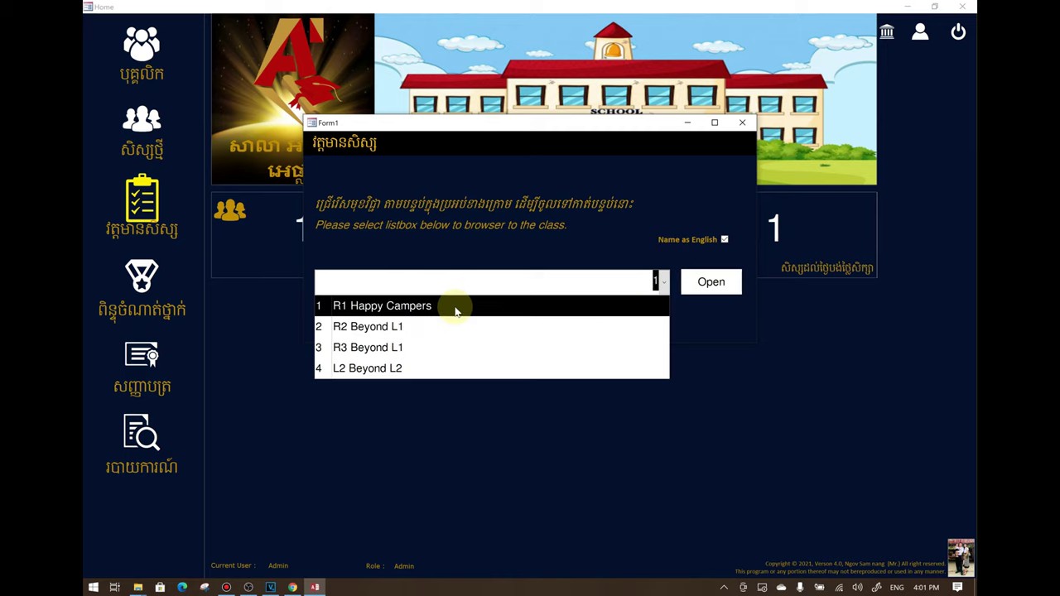
pyautogui.click(349, 326)
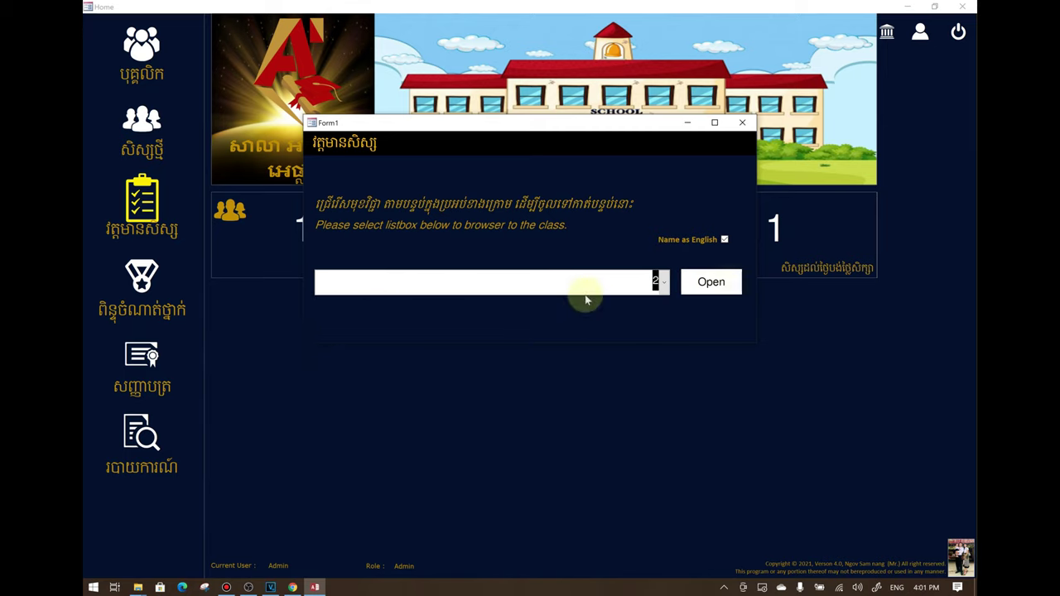
pyautogui.click(726, 283)
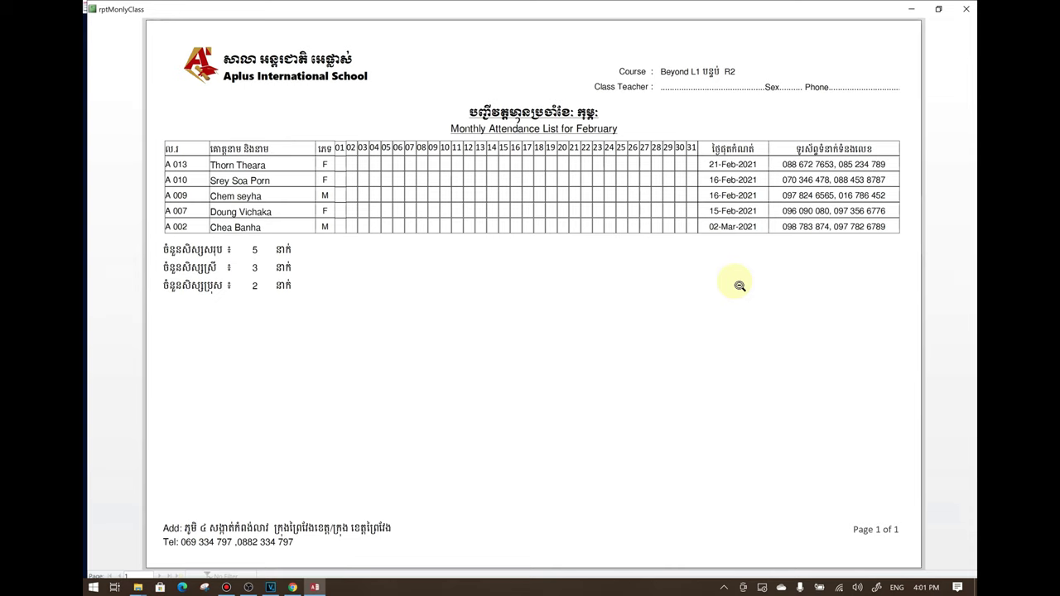
pyautogui.click(966, 8)
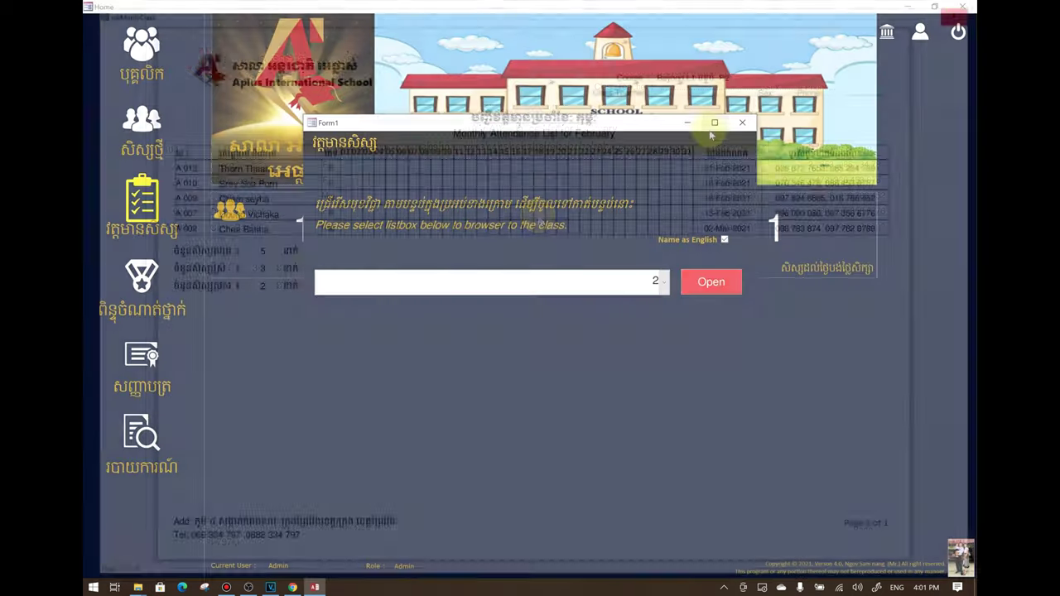
pyautogui.click(703, 280)
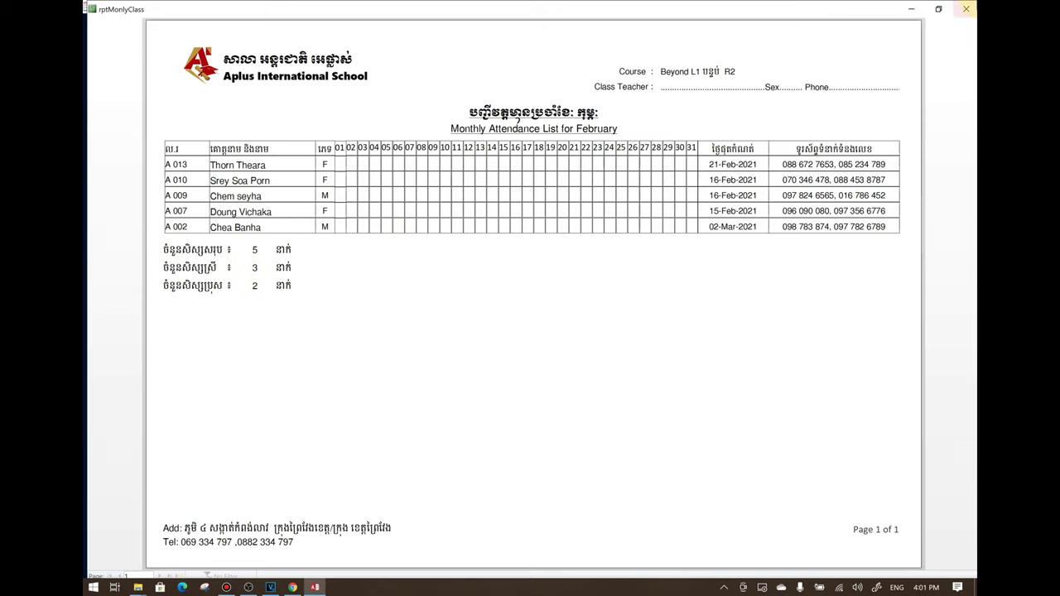
pyautogui.click(966, 9)
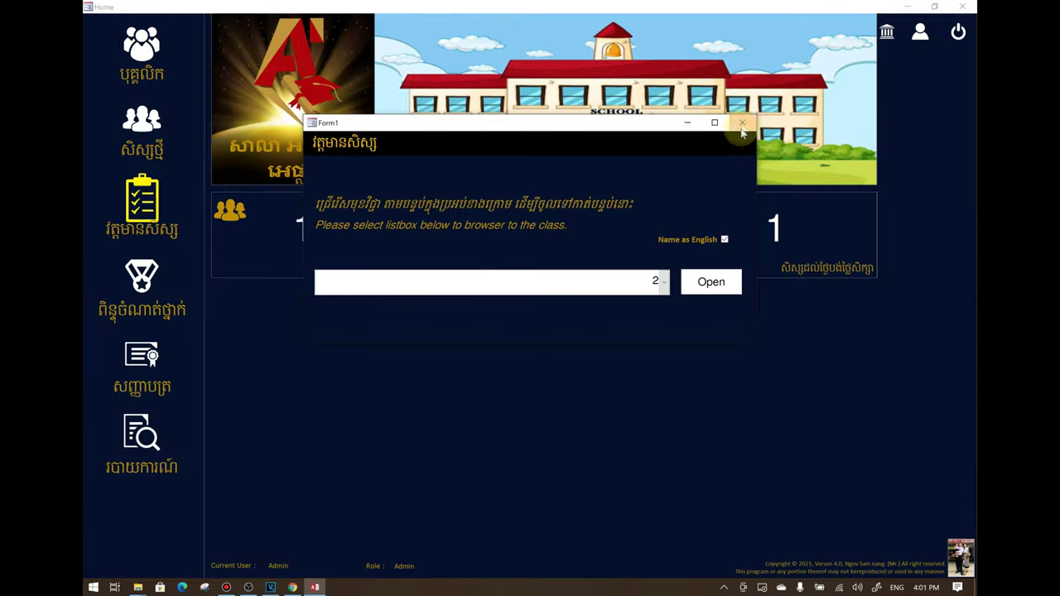
pyautogui.click(743, 125)
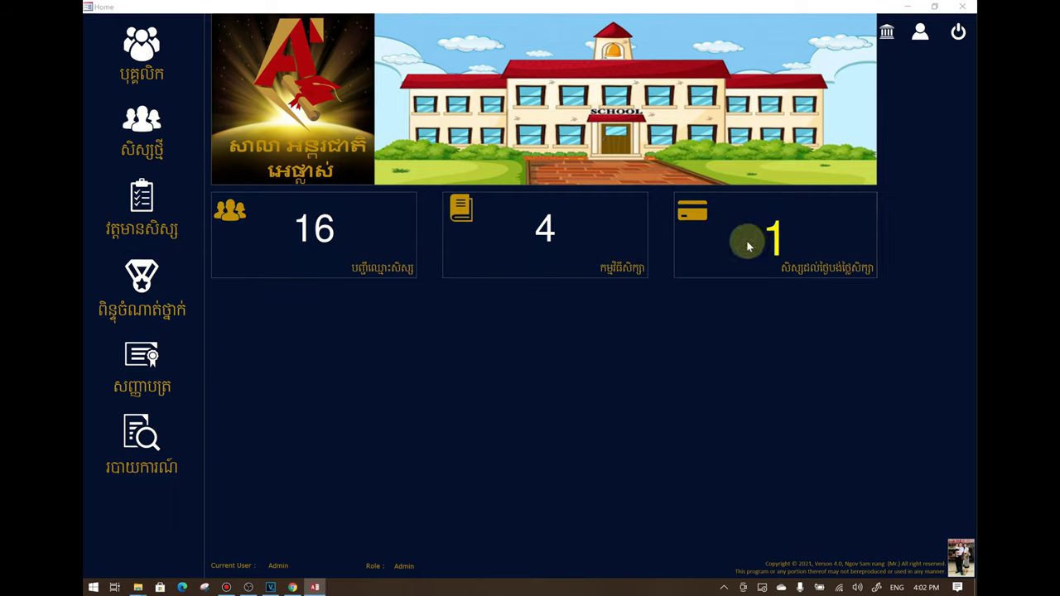
pyautogui.click(691, 224)
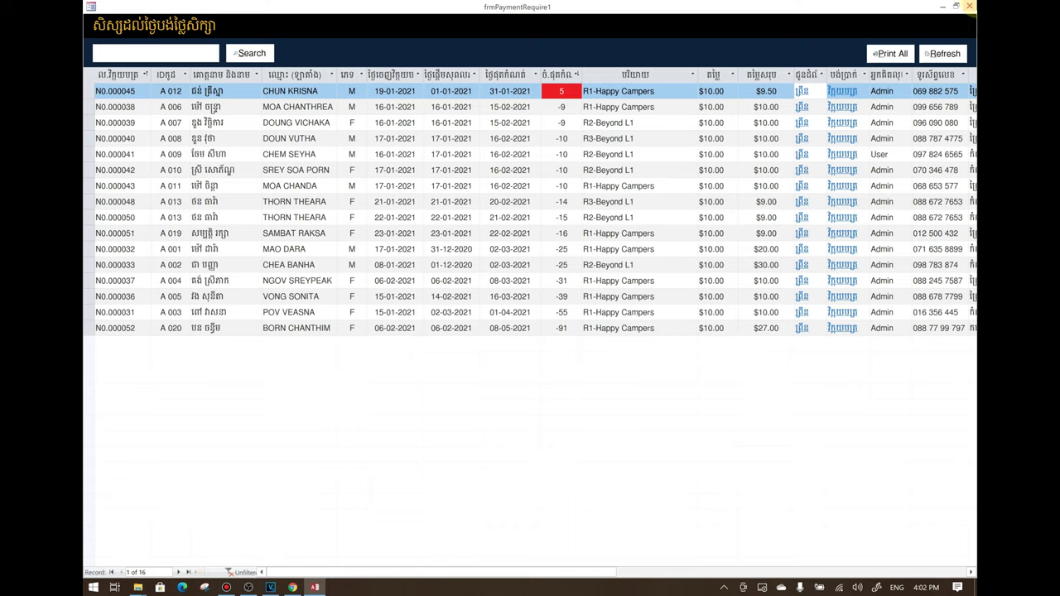
pyautogui.click(969, 7)
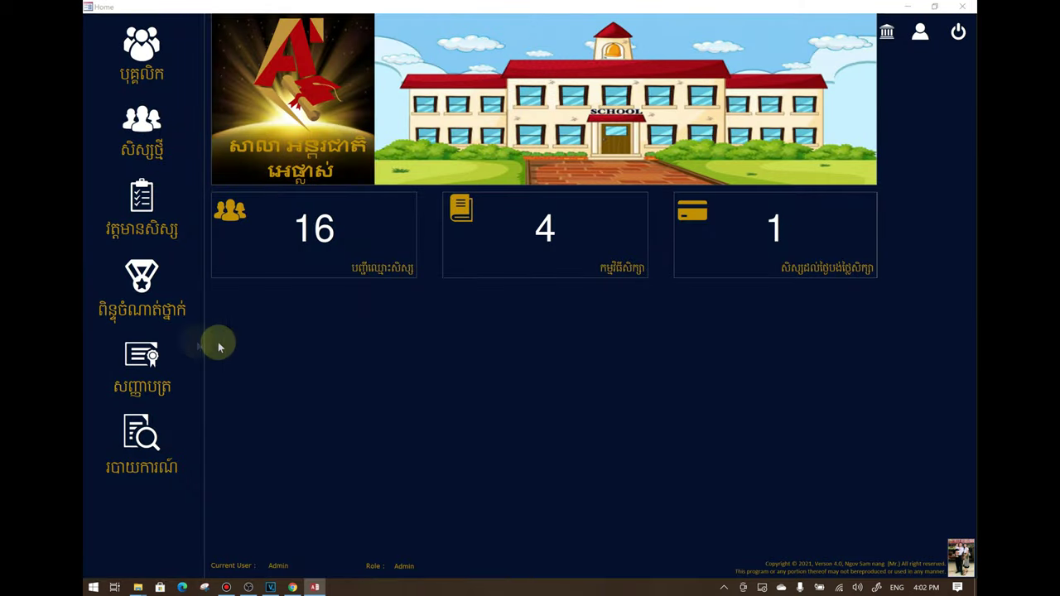
# Preview the Certificate of Completion for the R1 Happy Campers class, then close it.
pyautogui.click(155, 359)
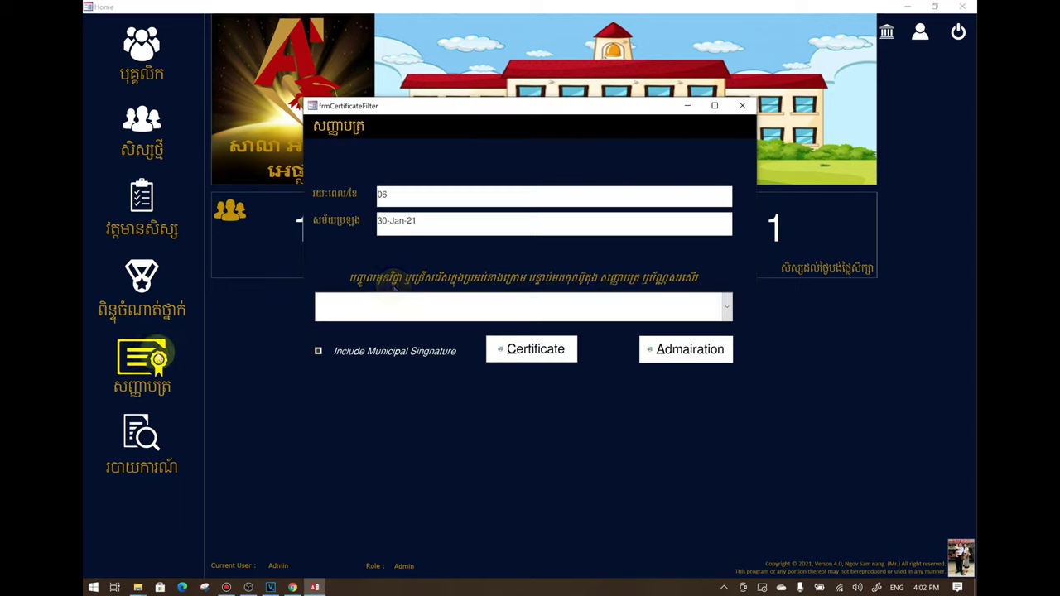
pyautogui.click(729, 310)
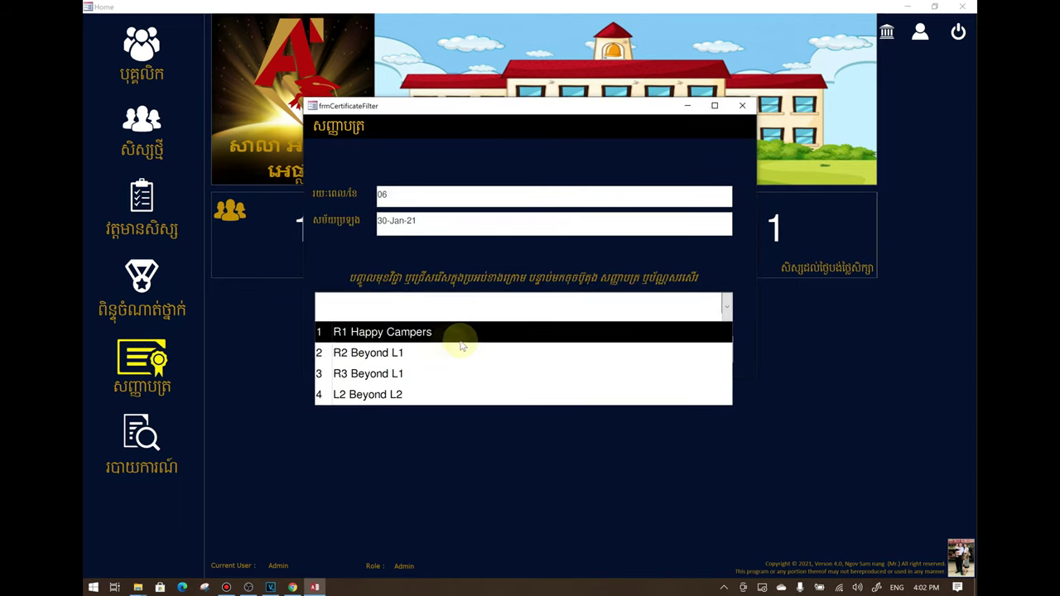
pyautogui.click(447, 336)
pyautogui.click(532, 355)
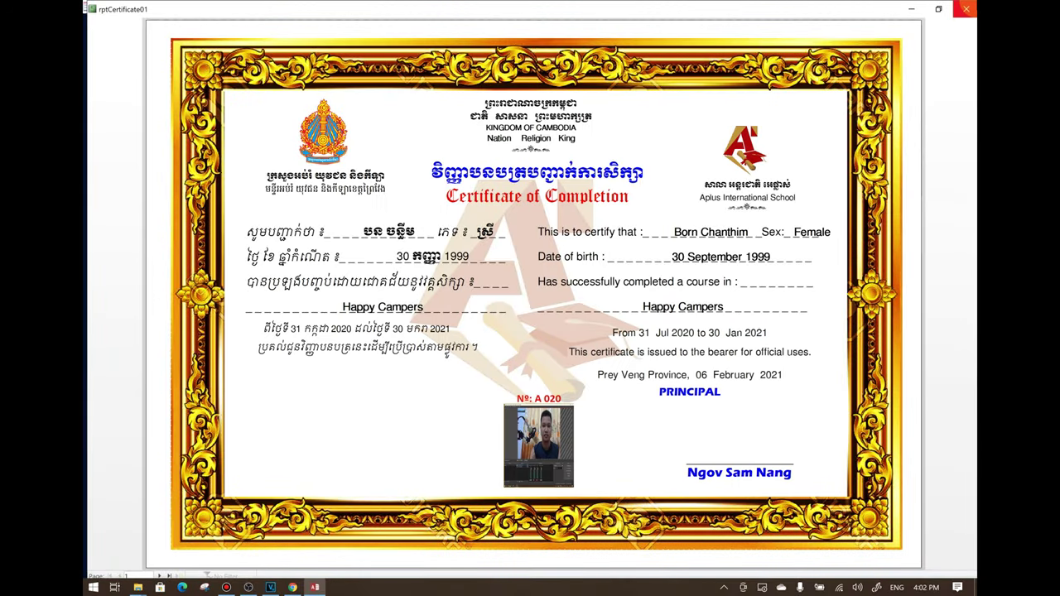
pyautogui.click(966, 9)
# Preview the Happy Campers Certificate of Appreciation, then review the four-course list.
pyautogui.click(706, 348)
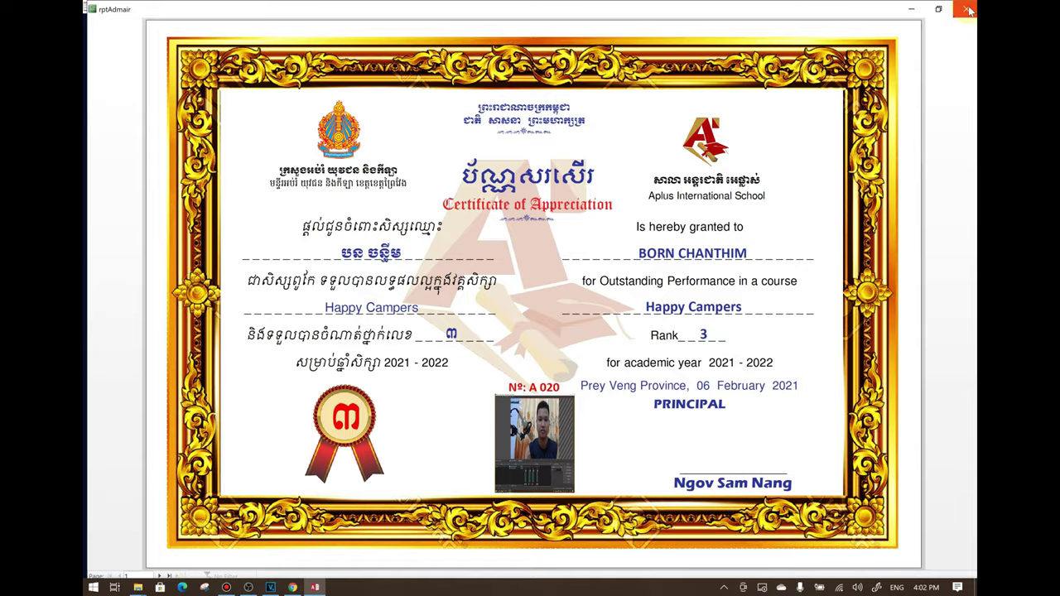
pyautogui.click(966, 9)
pyautogui.click(744, 108)
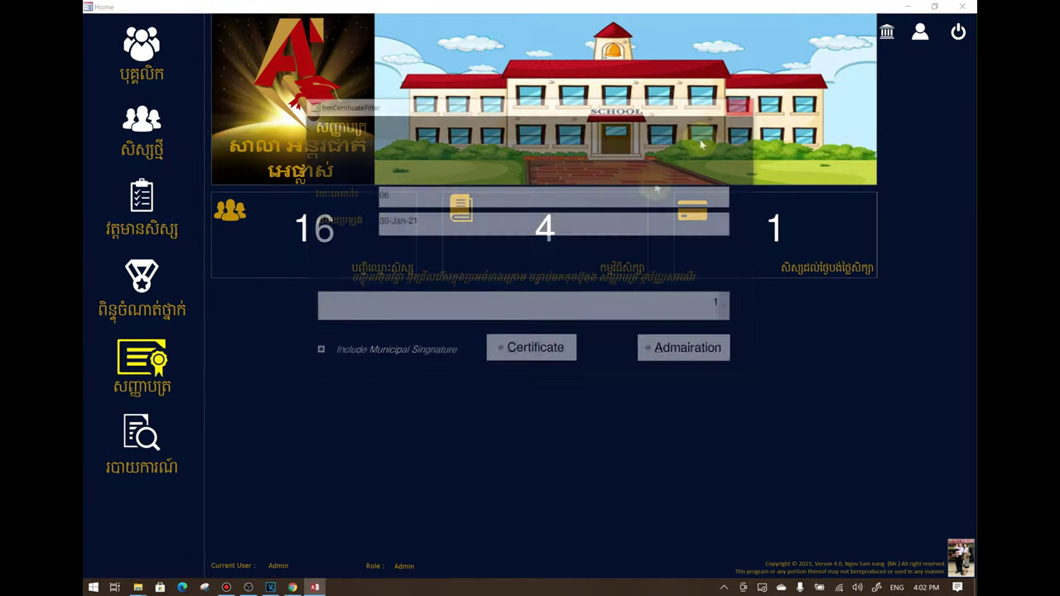
pyautogui.click(565, 227)
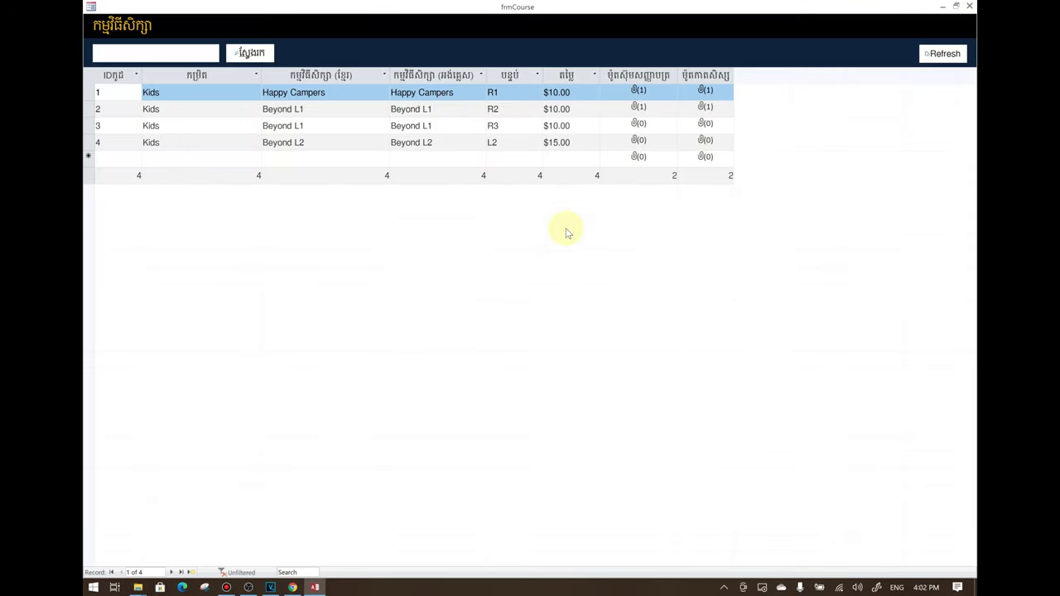
pyautogui.click(966, 7)
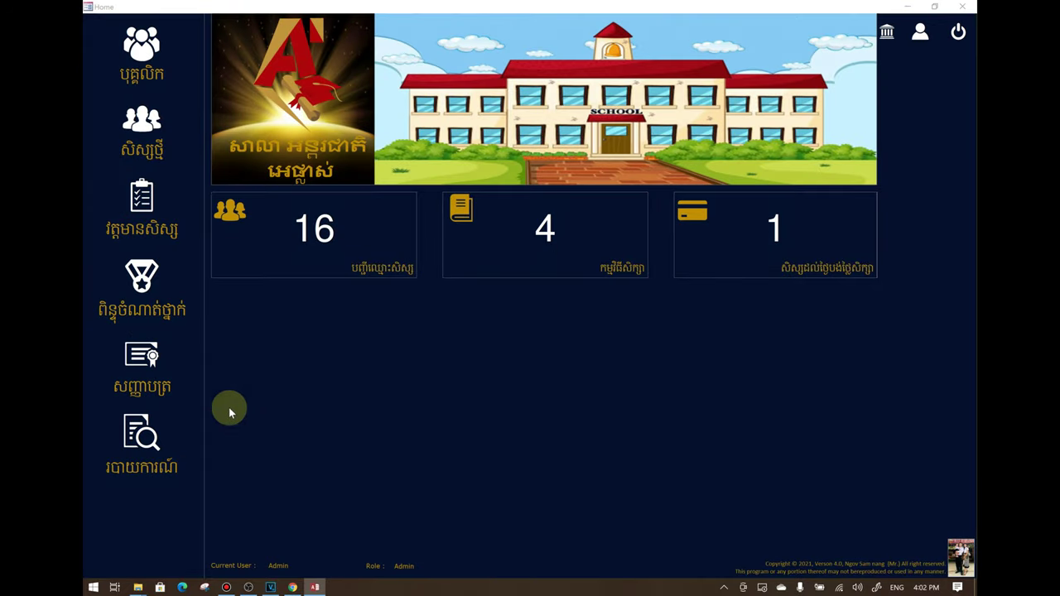
# Open the mark sheet for the R1 Happy Campers class.
pyautogui.click(137, 283)
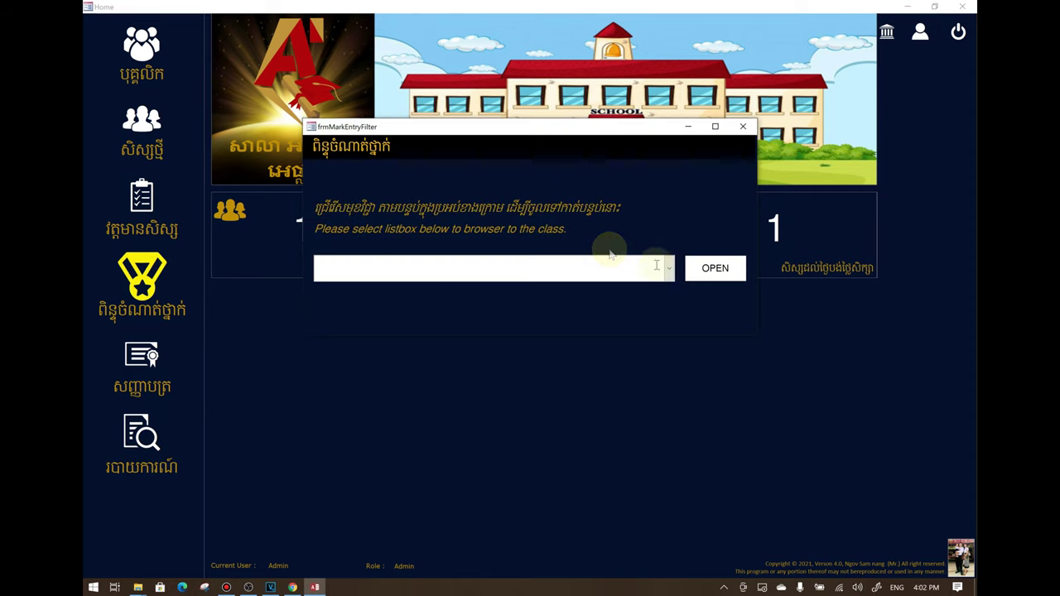
pyautogui.click(670, 272)
pyautogui.click(550, 292)
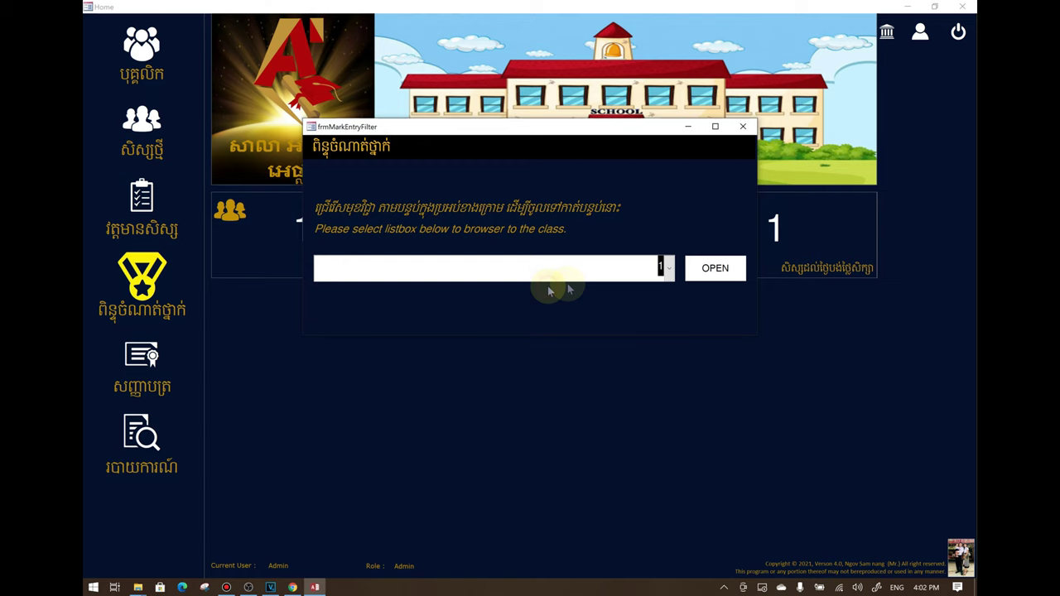
pyautogui.click(714, 269)
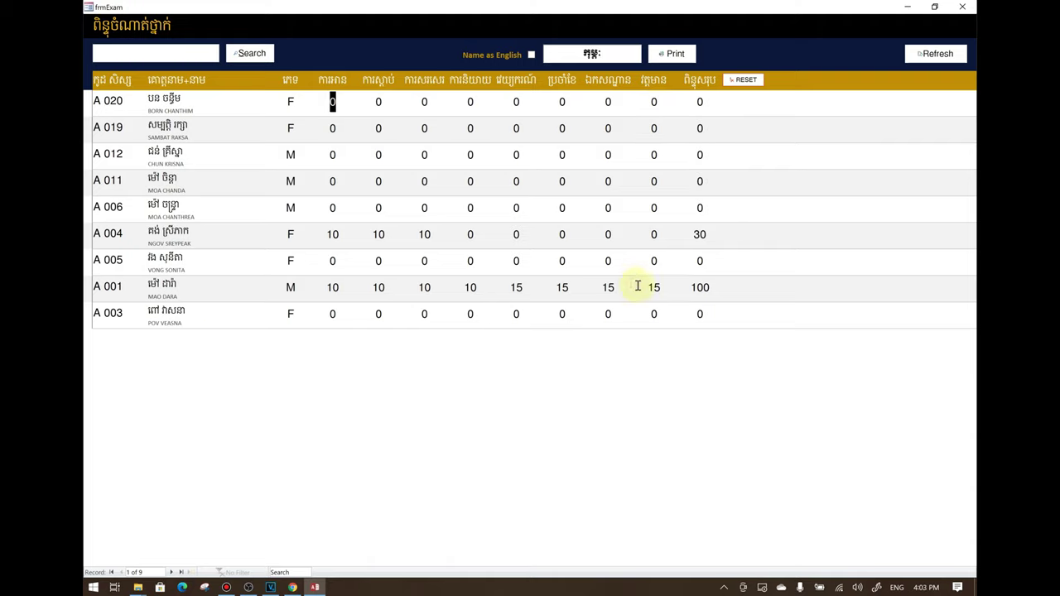
# Preview the Class Monthly Rank report and zoom in to read the rankings.
pyautogui.click(671, 53)
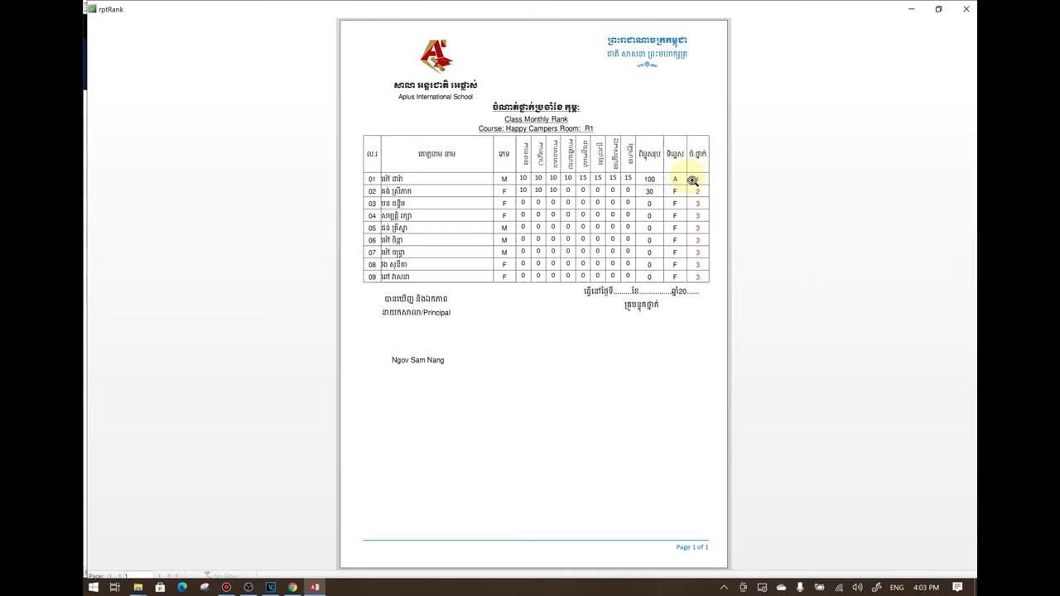
pyautogui.click(966, 9)
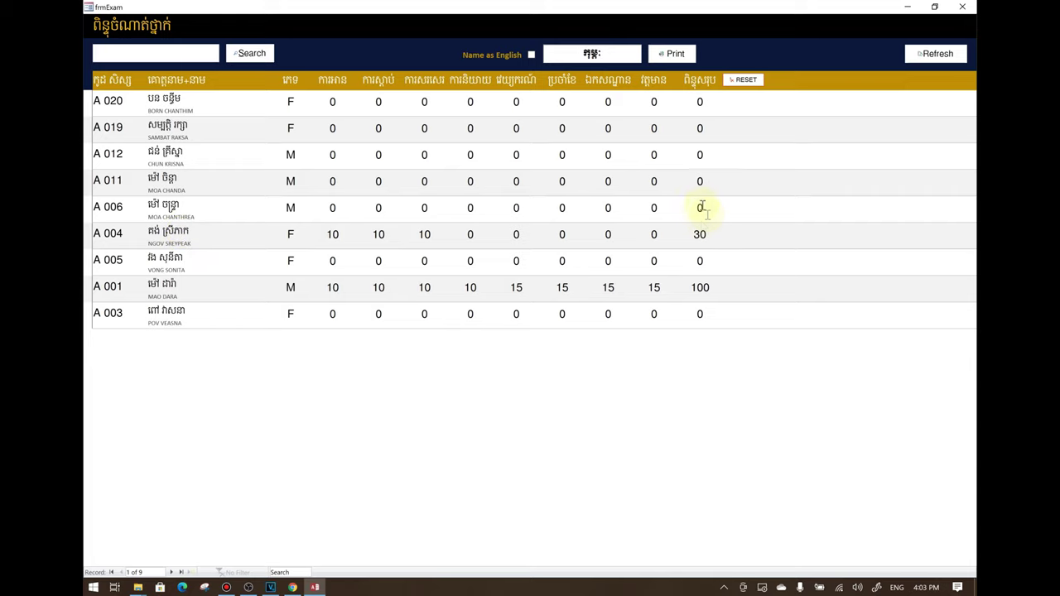
pyautogui.click(672, 53)
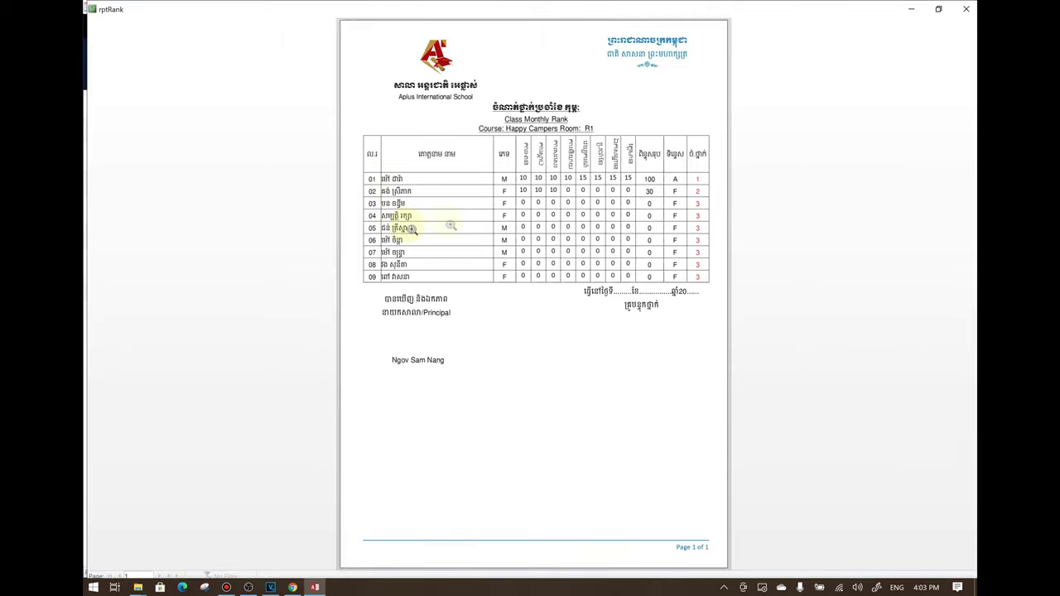
pyautogui.click(411, 230)
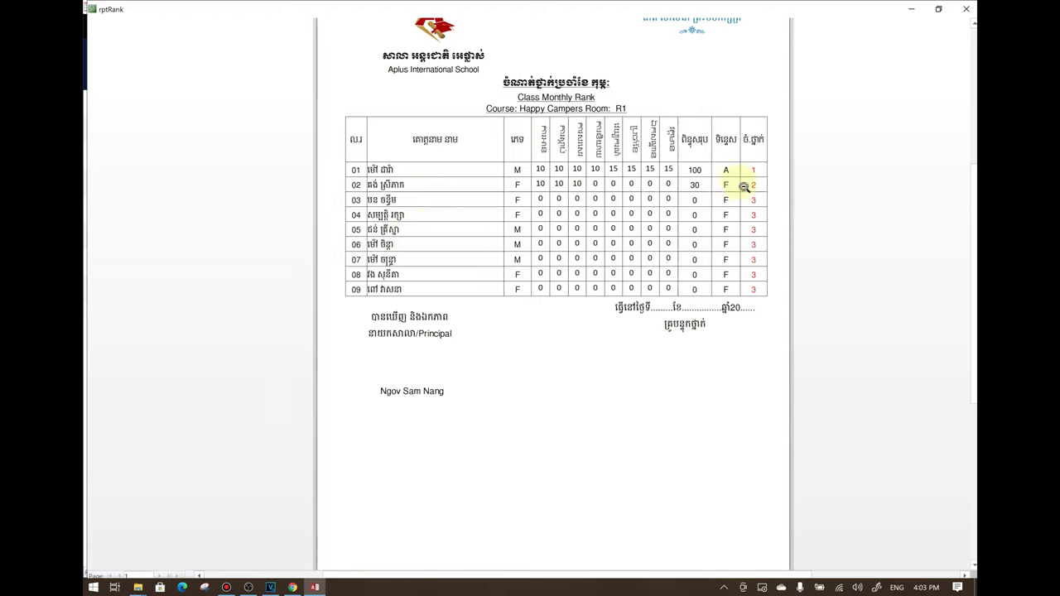
# Close the rank report and enter 10 in each of A 020's first four subjects.
pyautogui.click(968, 7)
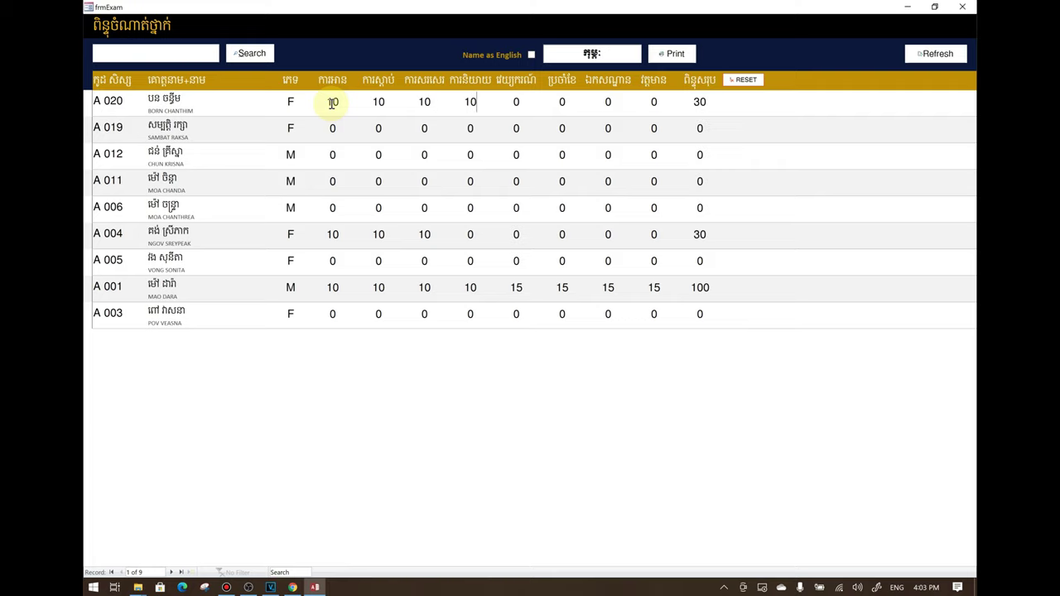
pyautogui.click(507, 103)
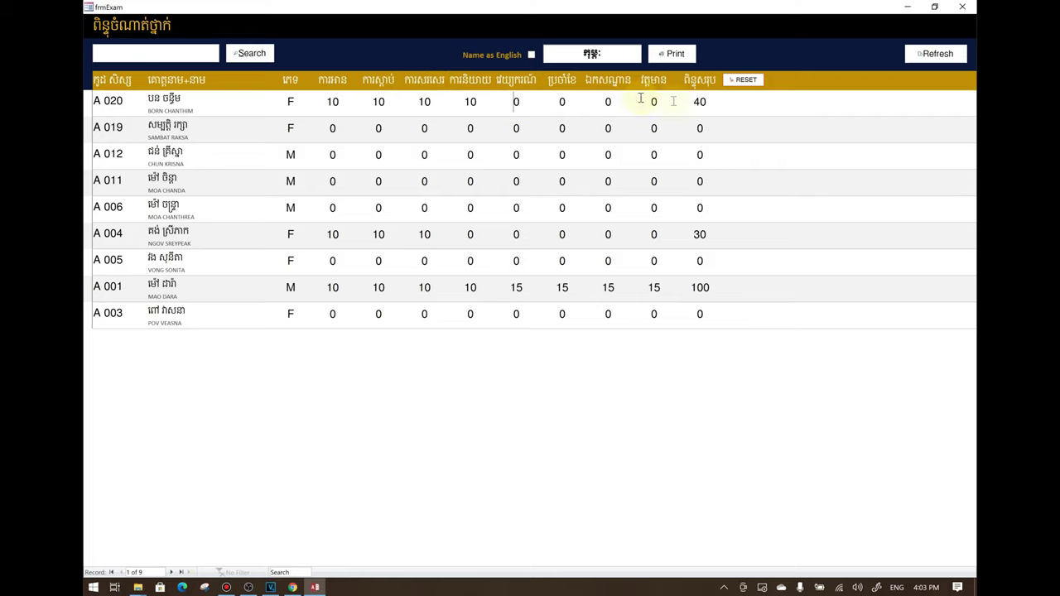
pyautogui.click(657, 130)
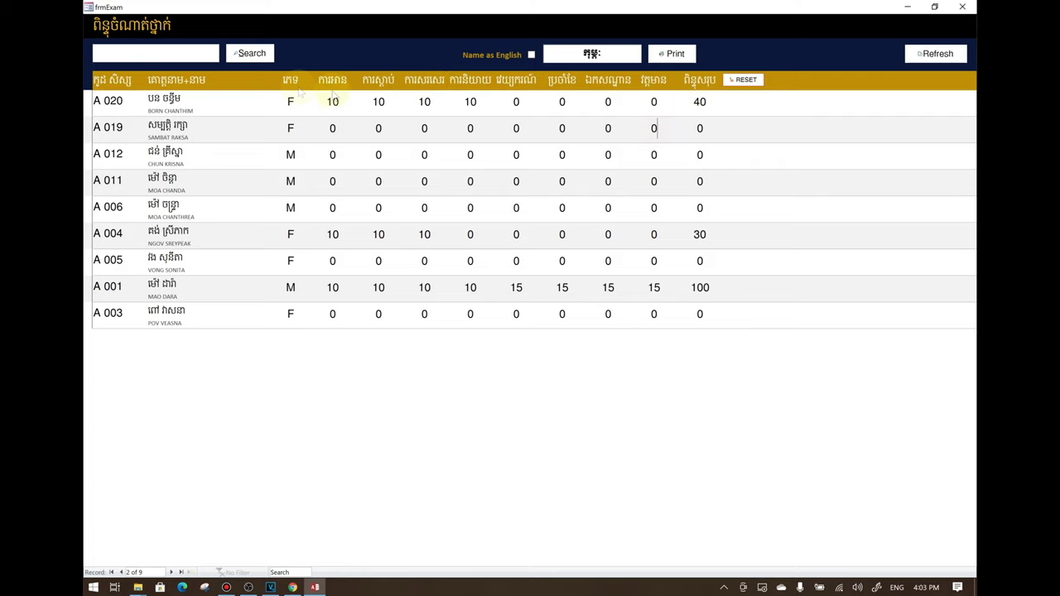